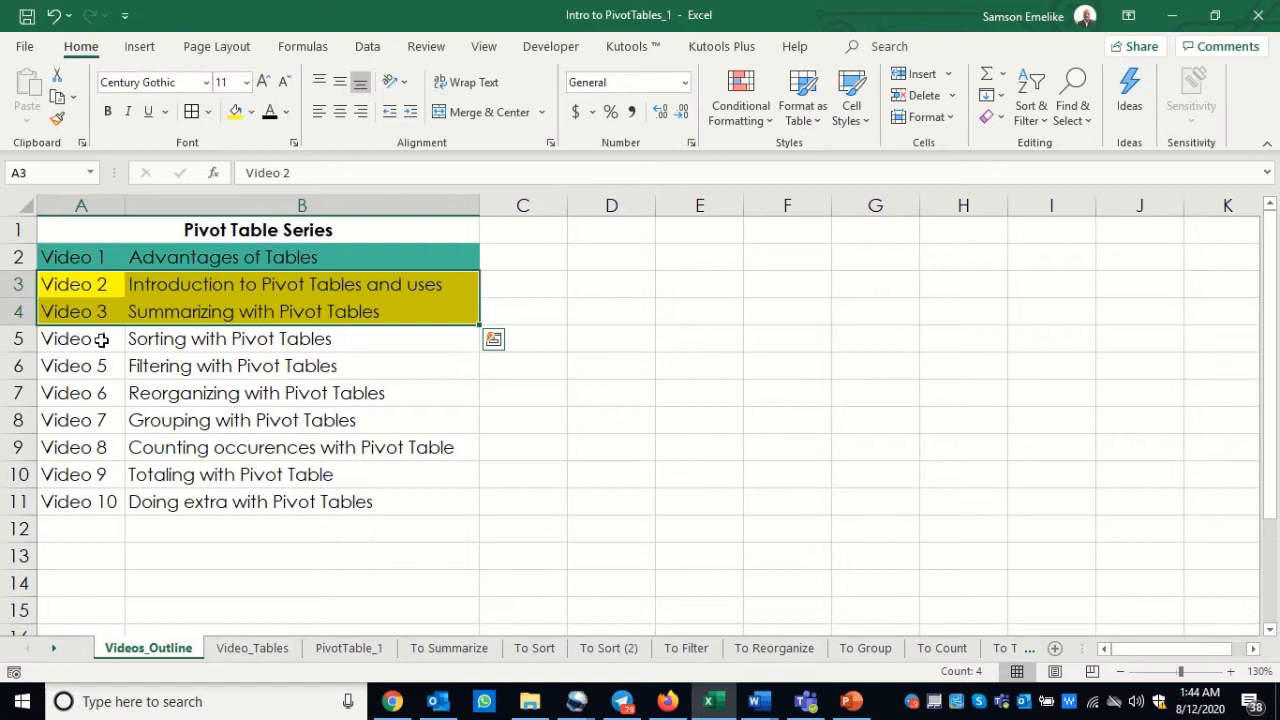
Step: Relabel the Sorting with Pivot Tables entry in A5 as Video 3
double_click(103, 340)
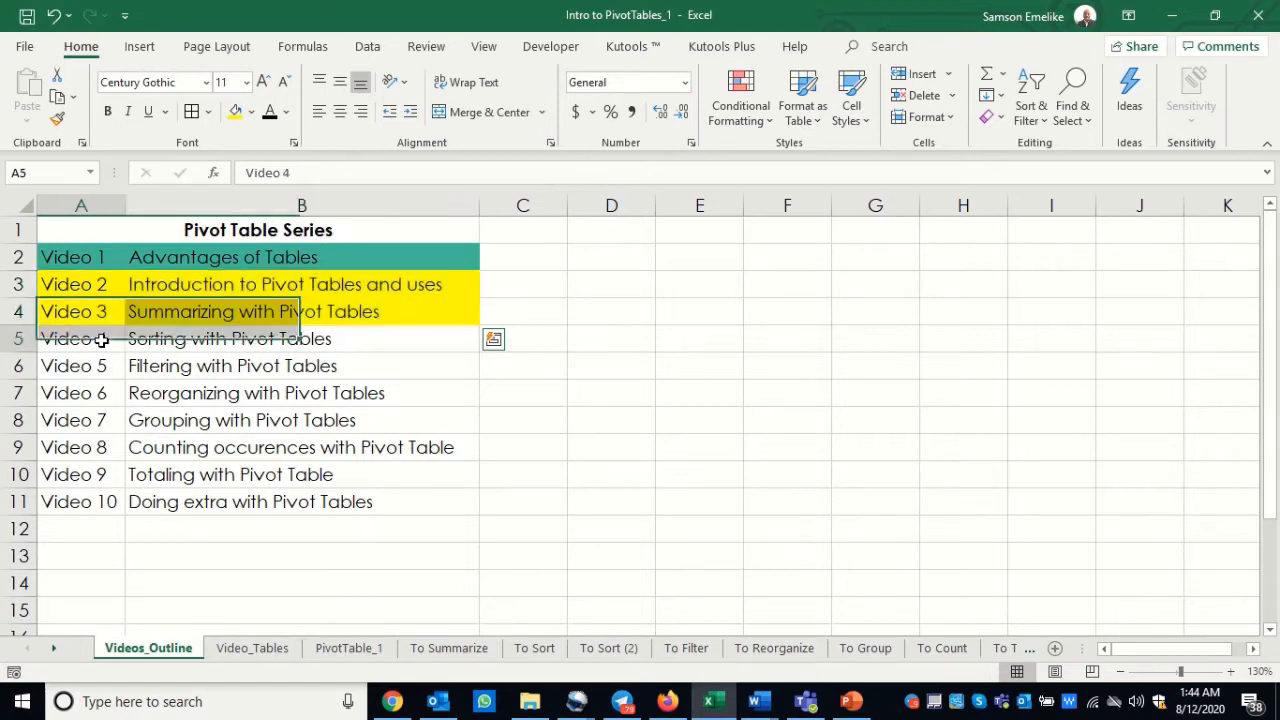
key(BackSpace)
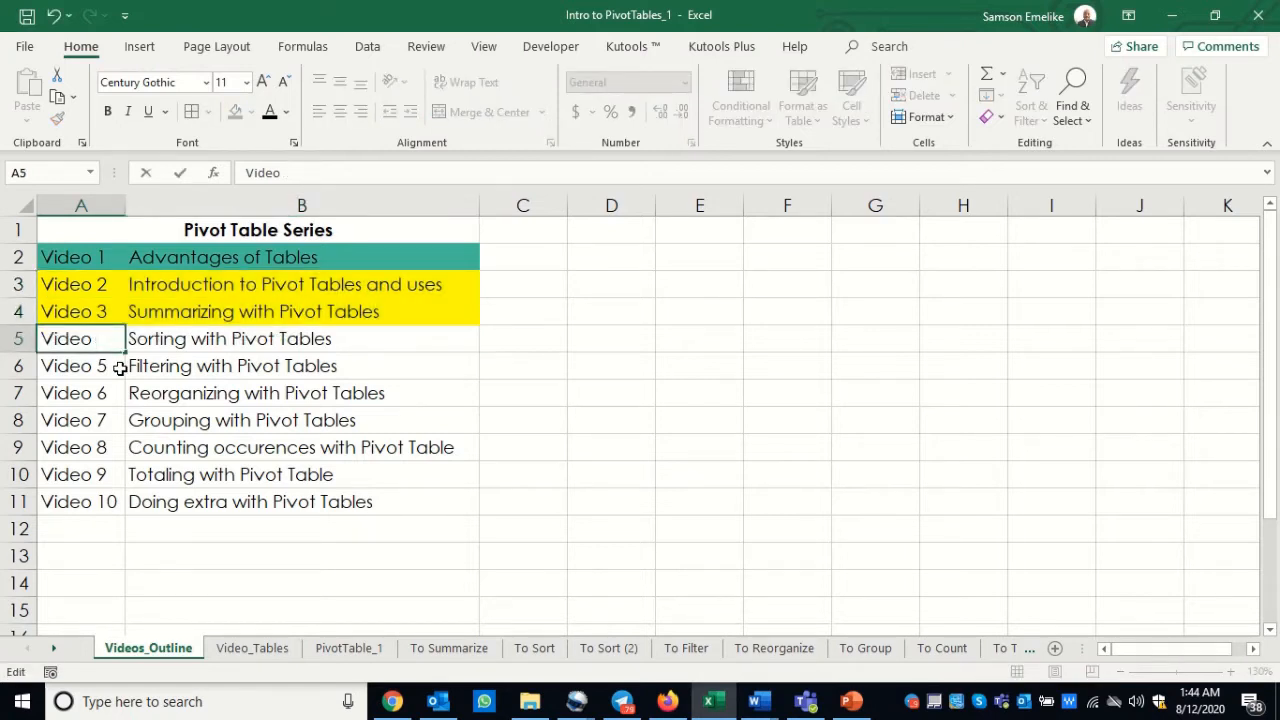
text(3)
key(Return)
Step: Change the label in A6 to Video 4 and fill the numbering from A5:A6 down to A11
double_click(119, 368)
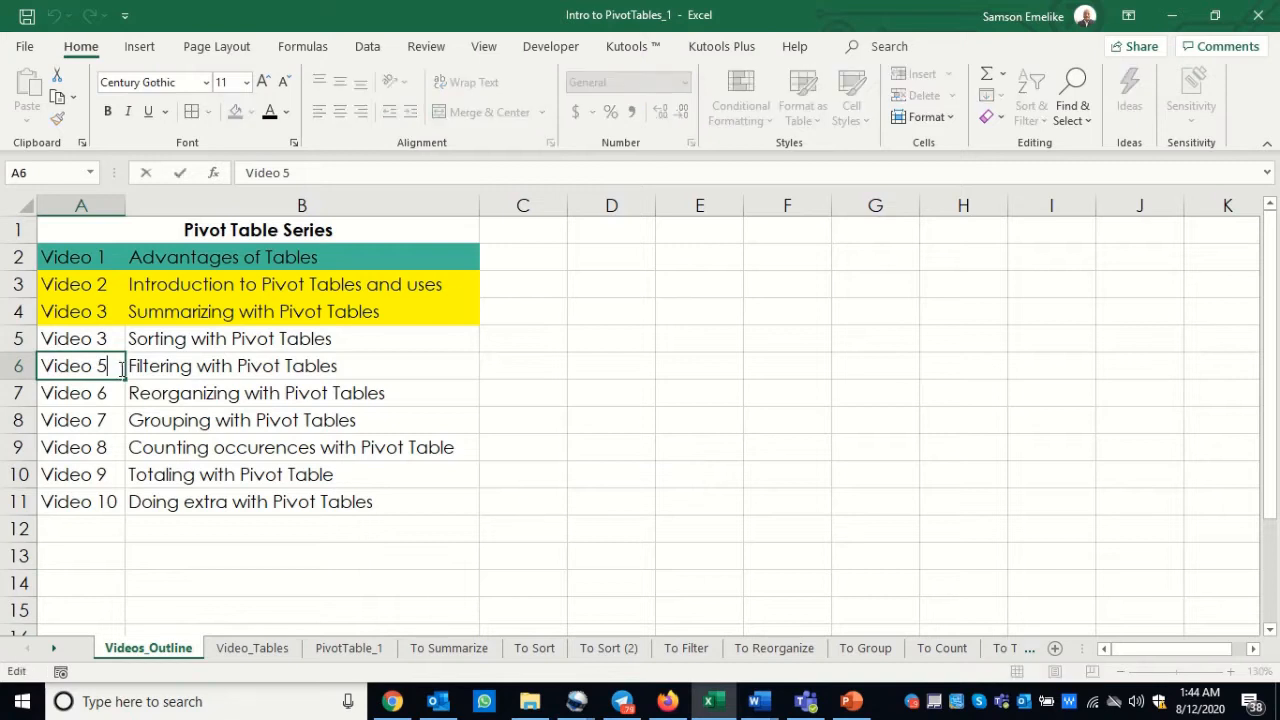
key(BackSpace)
text(4)
key(Return)
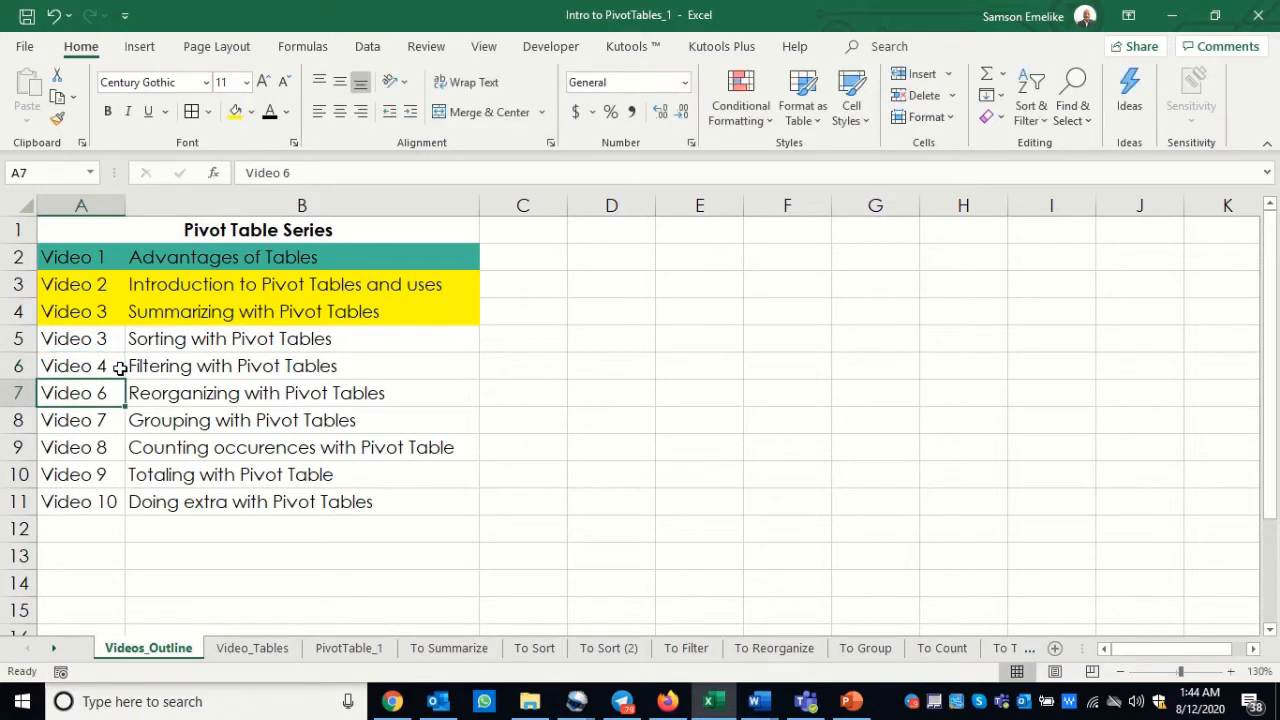
drag(106, 334, 131, 528)
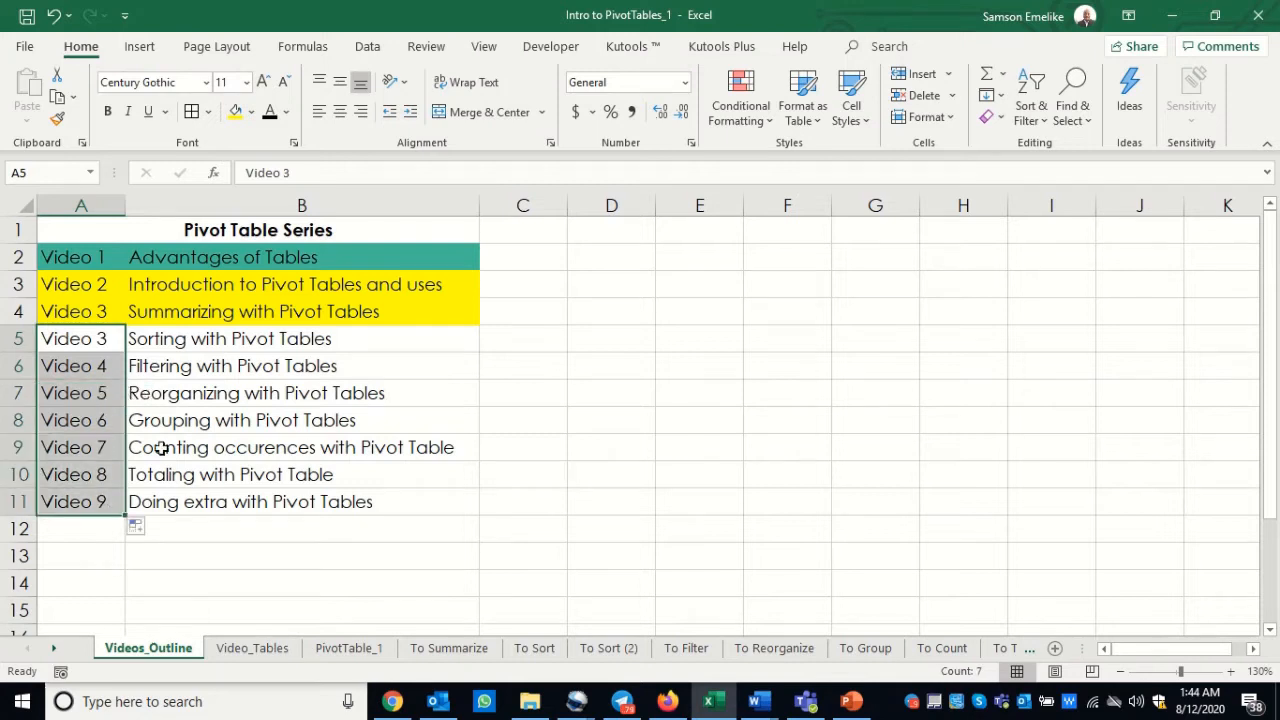
click(478, 527)
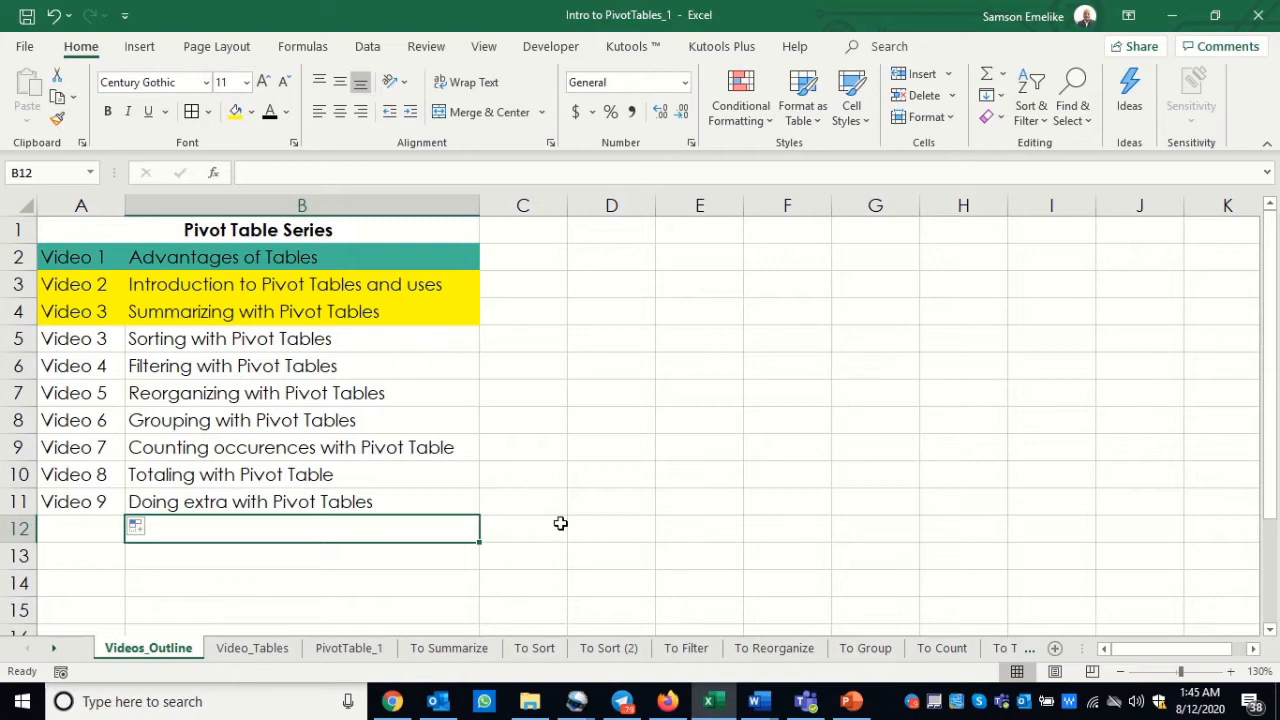
Step: Open the To Sort sheet and slightly widen the Order column of its data table
click(534, 650)
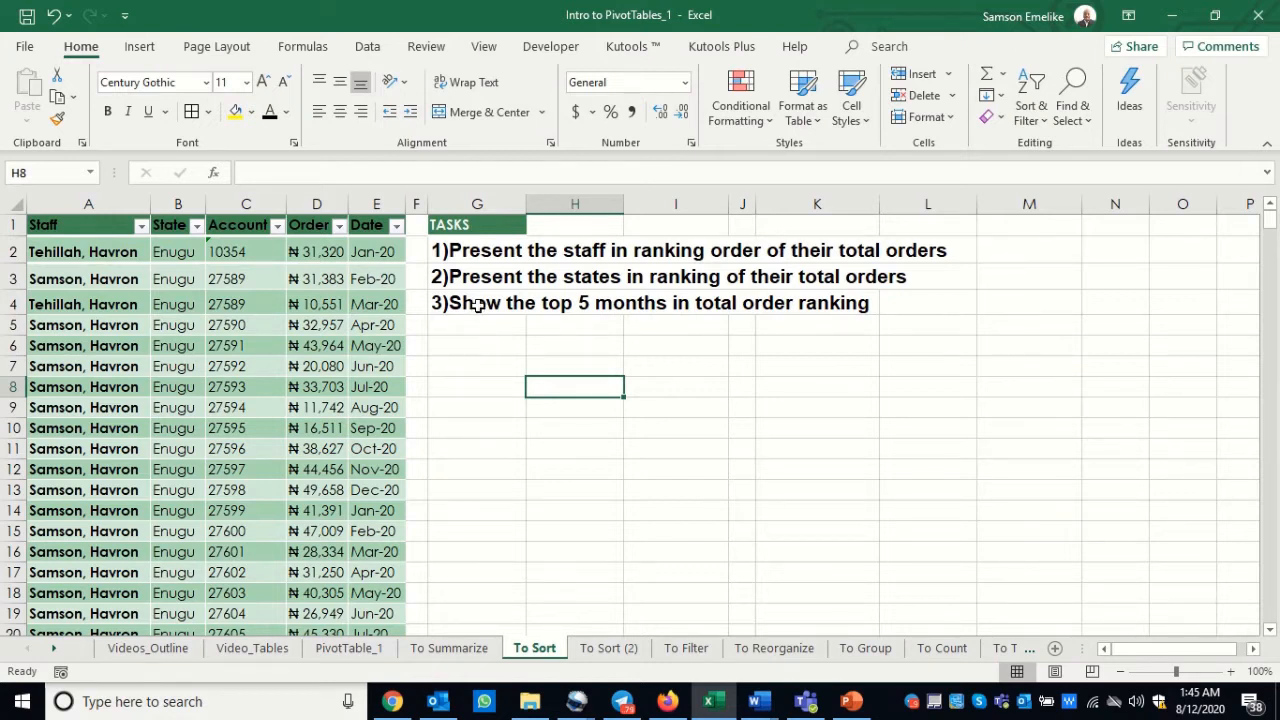
click(77, 196)
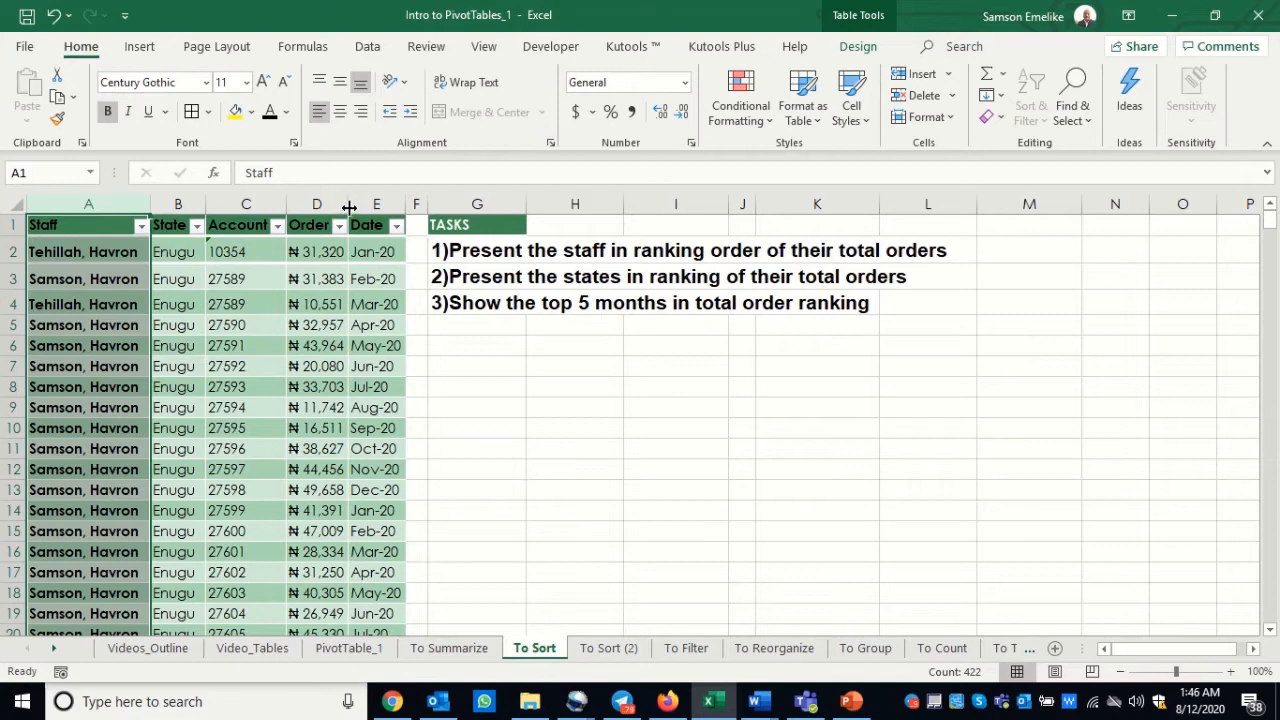
drag(348, 210, 354, 210)
click(324, 207)
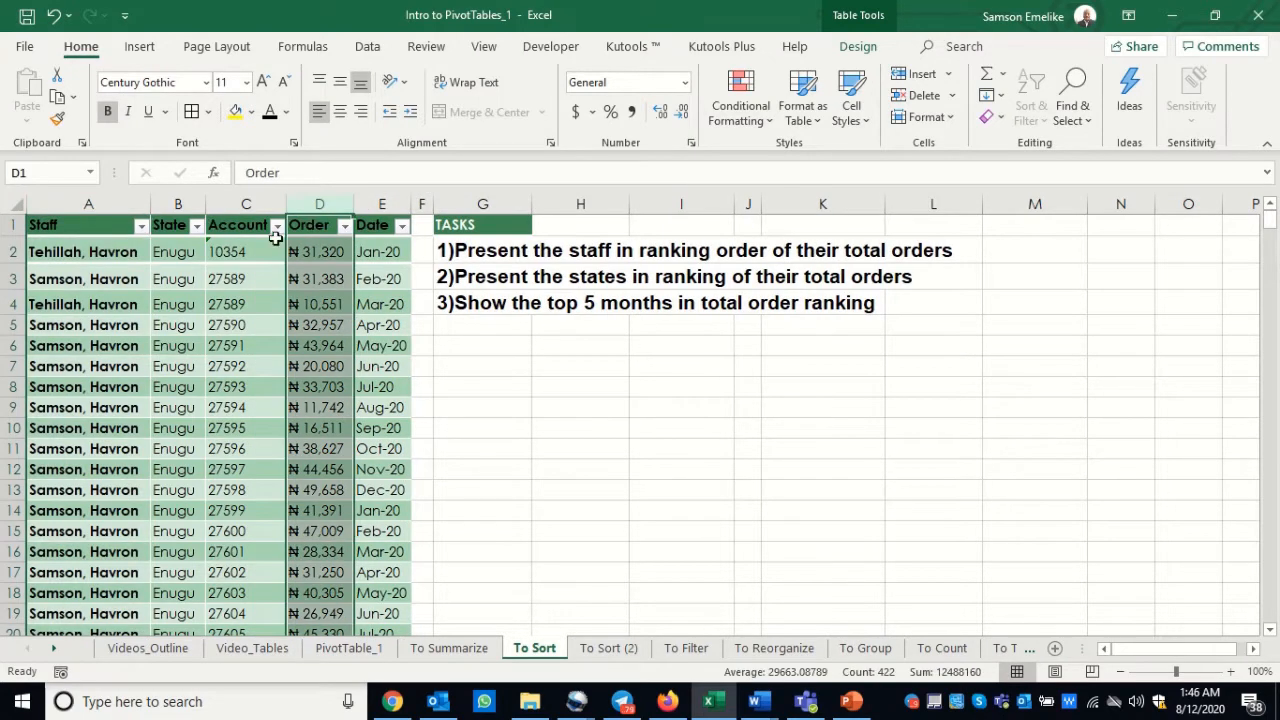
Step: Examine the entries in the Staff column and the tasks on ranking staff and states by total orders
click(60, 252)
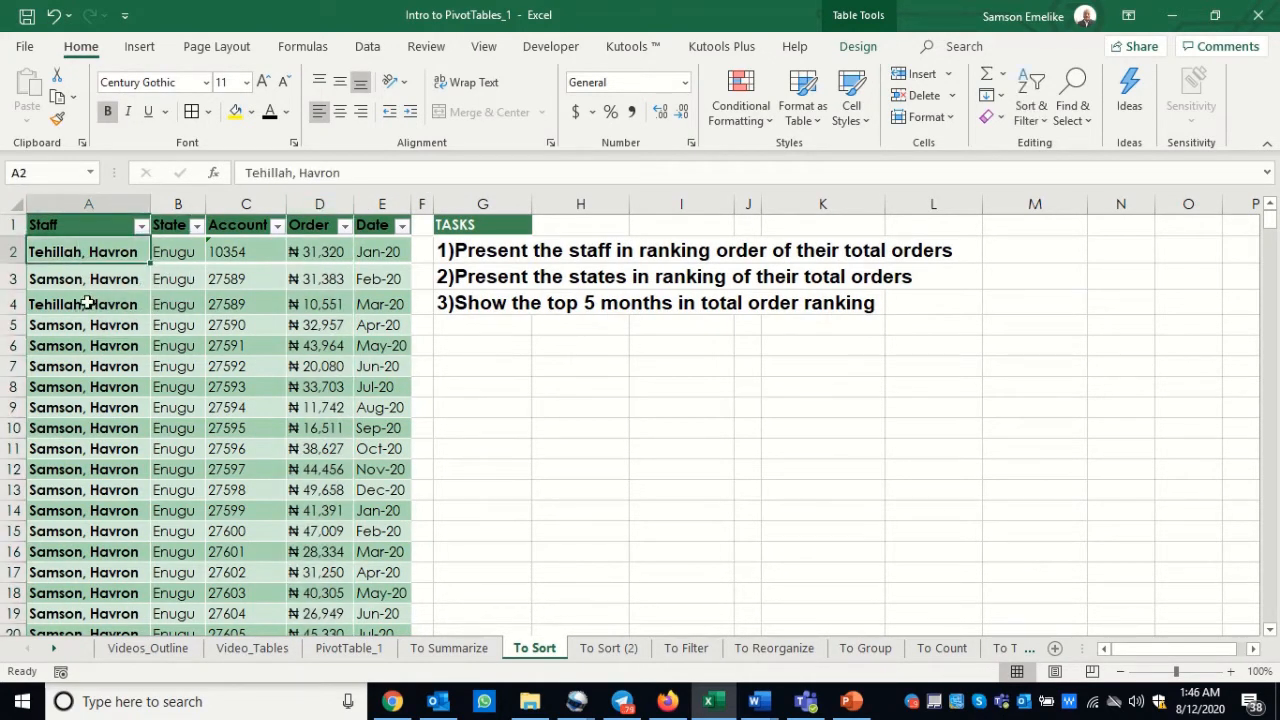
click(94, 345)
click(67, 379)
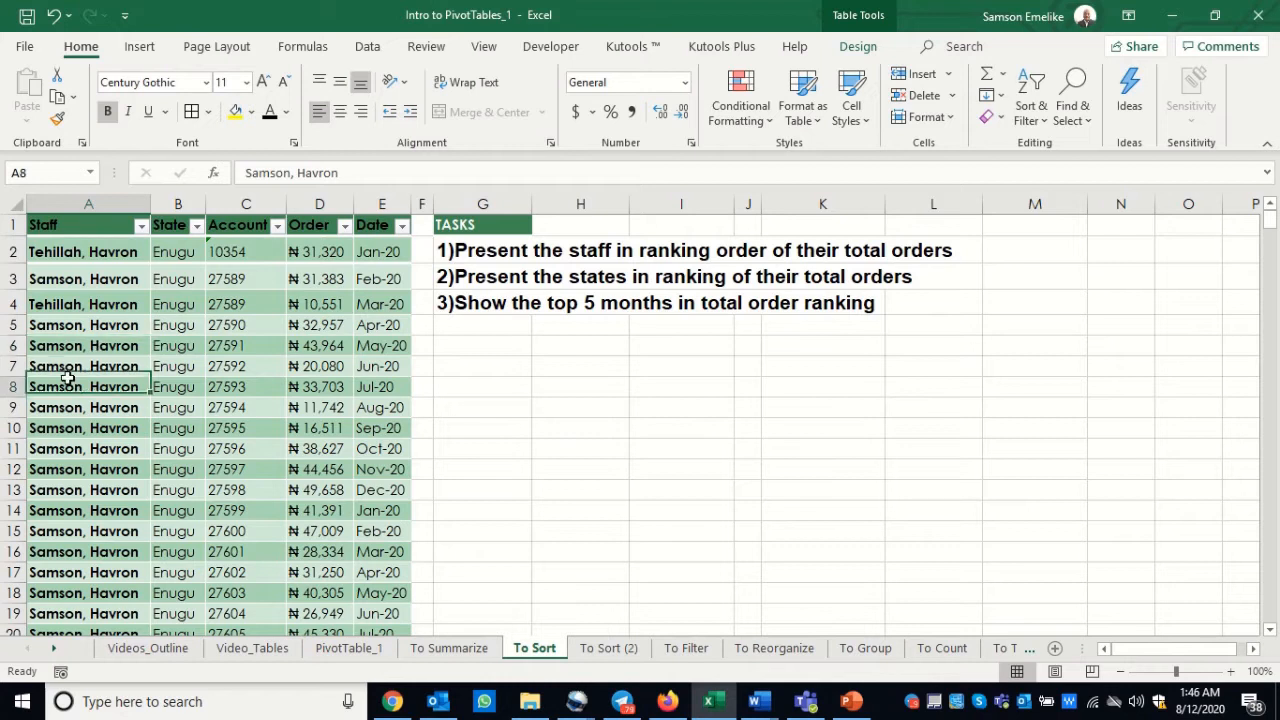
click(60, 448)
click(70, 490)
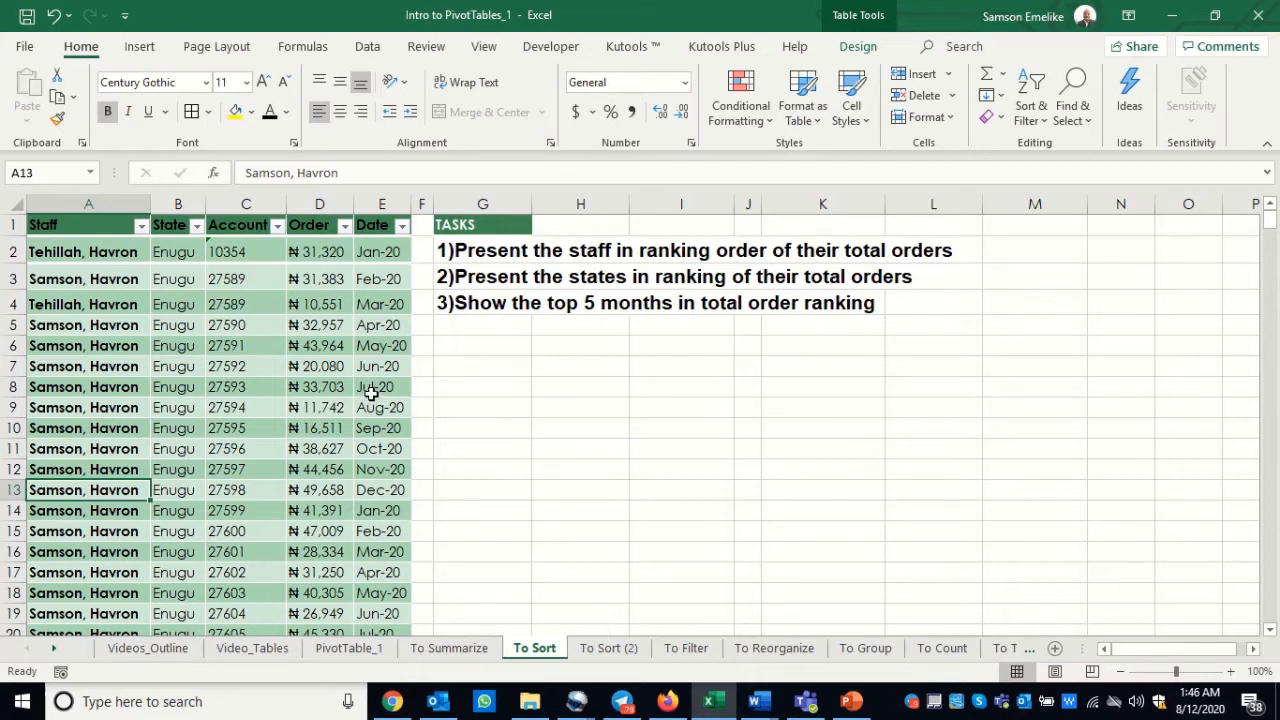
click(497, 253)
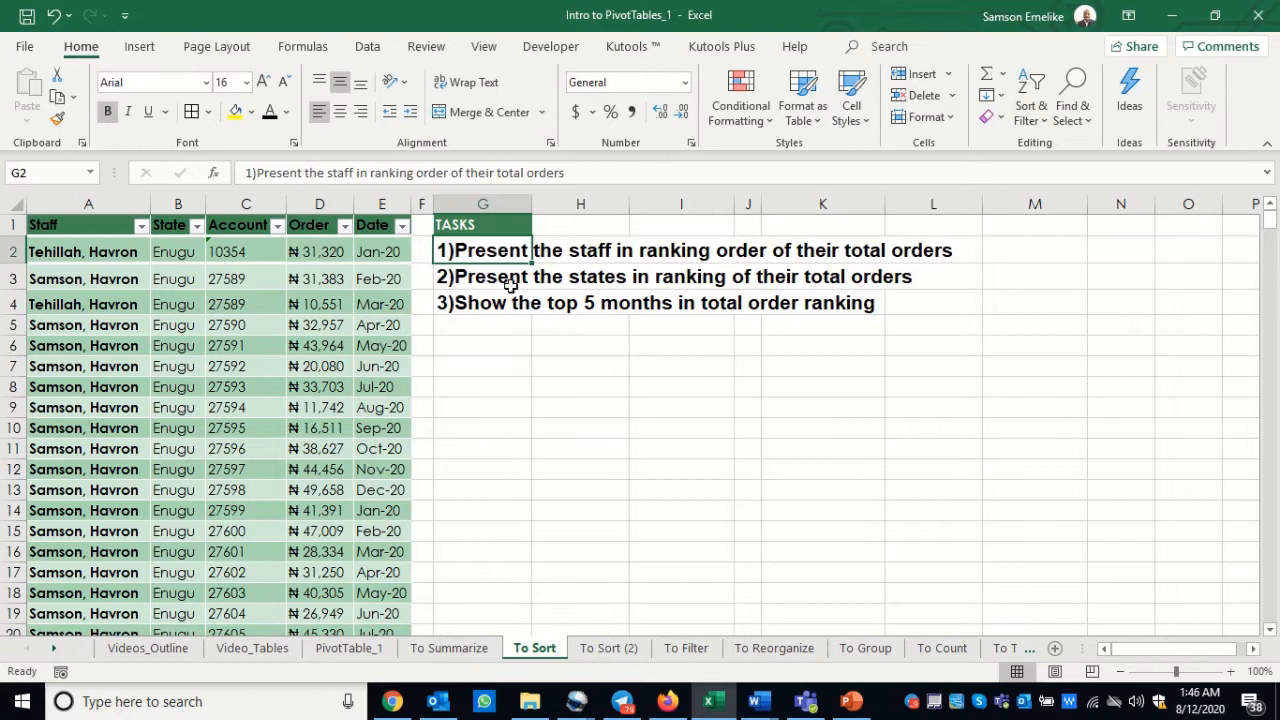
click(492, 278)
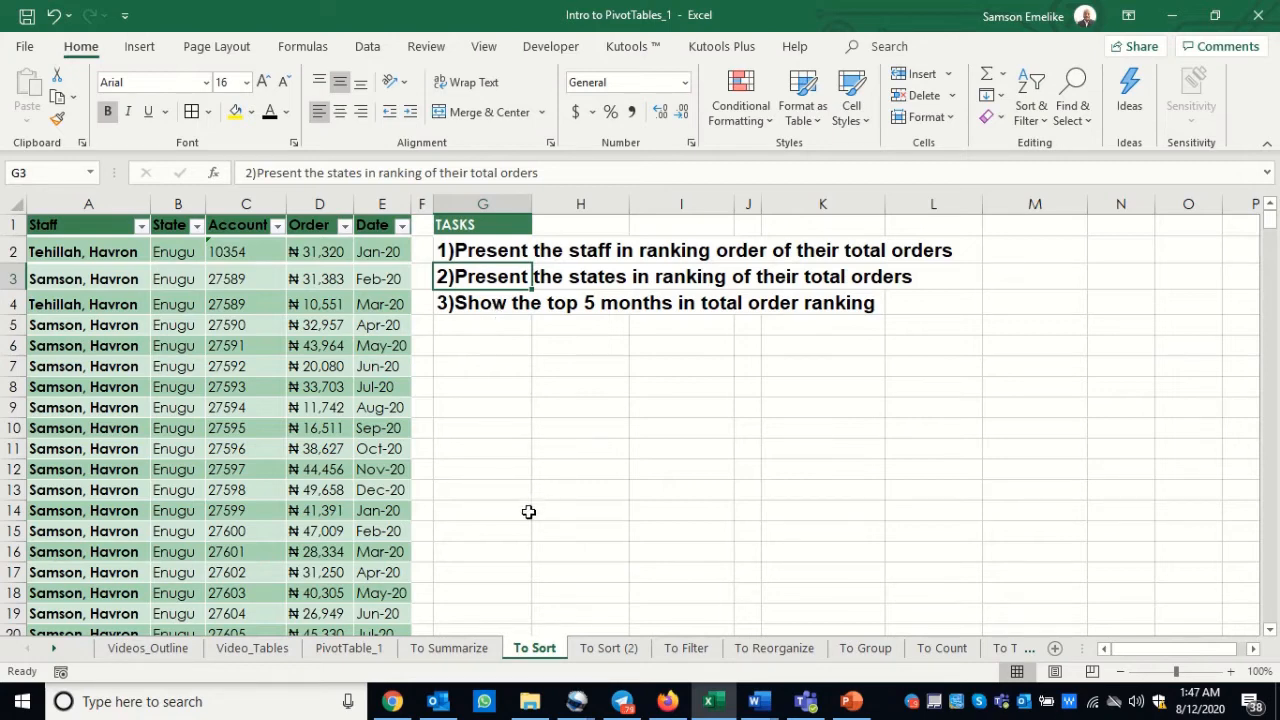
Step: View the pivot tables on the To Sort (2) sheet and return to cell C8 in the To Sort data table
click(596, 649)
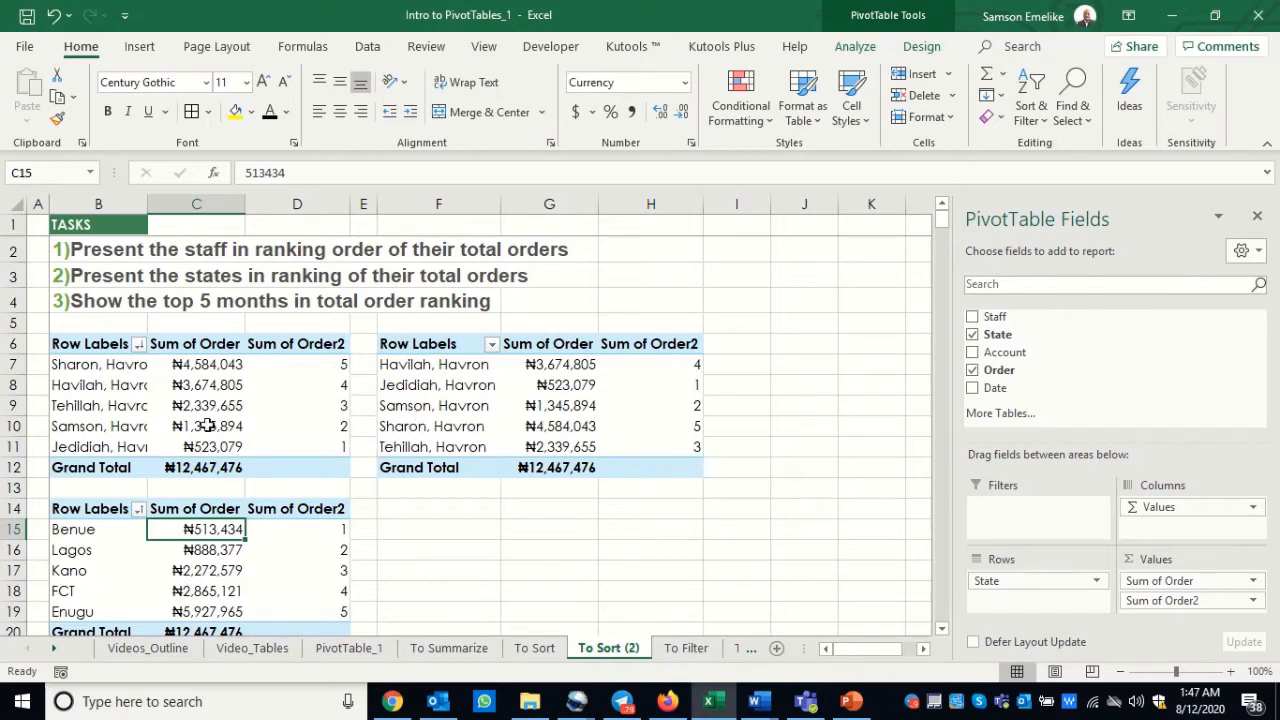
click(536, 648)
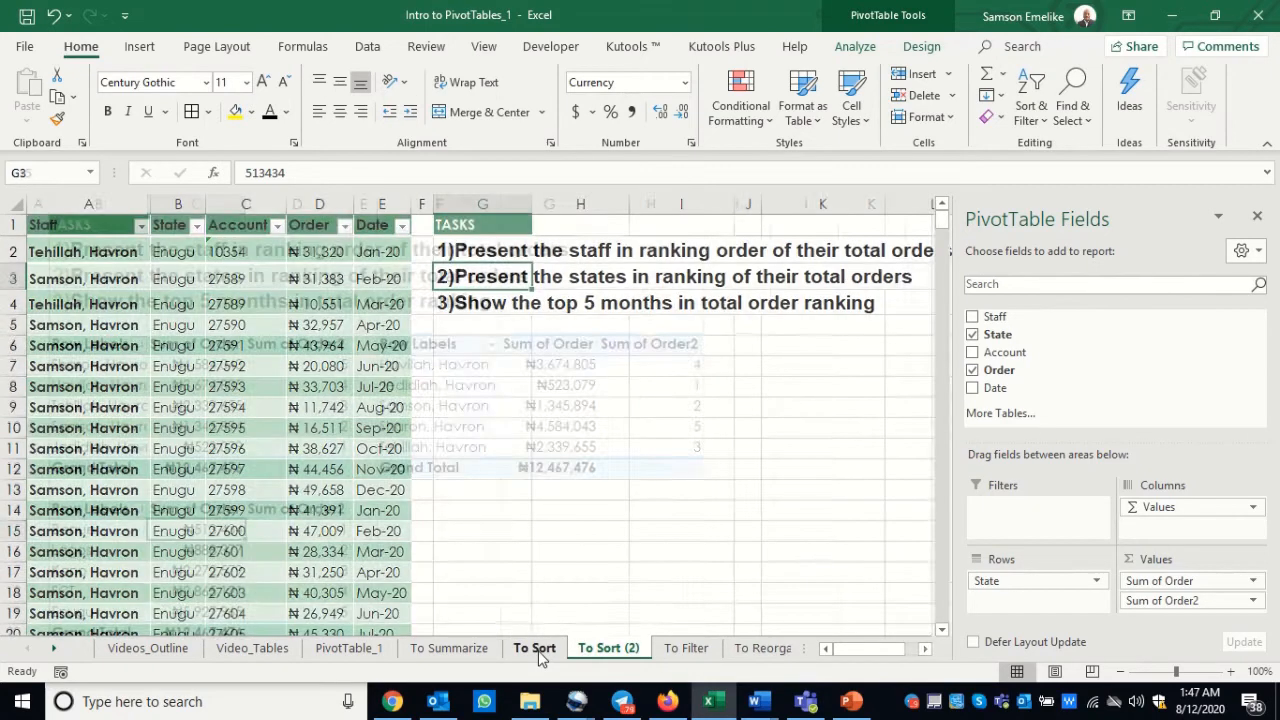
click(251, 385)
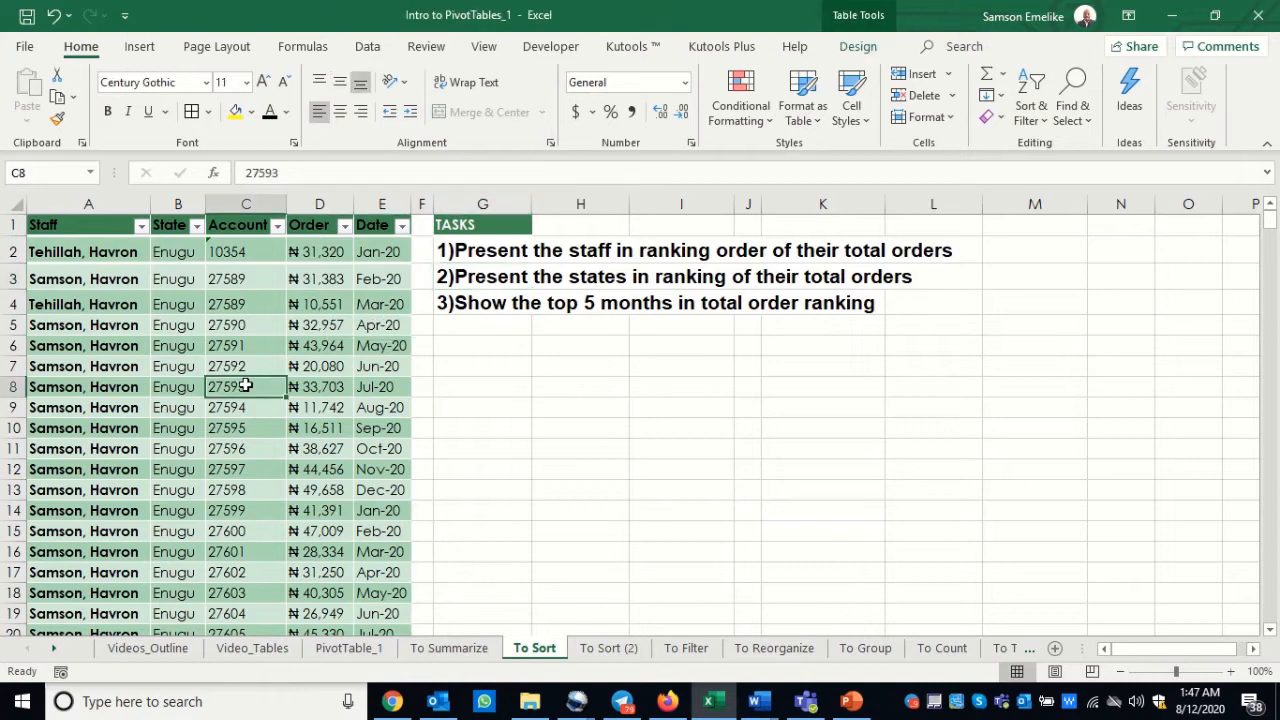
click(141, 47)
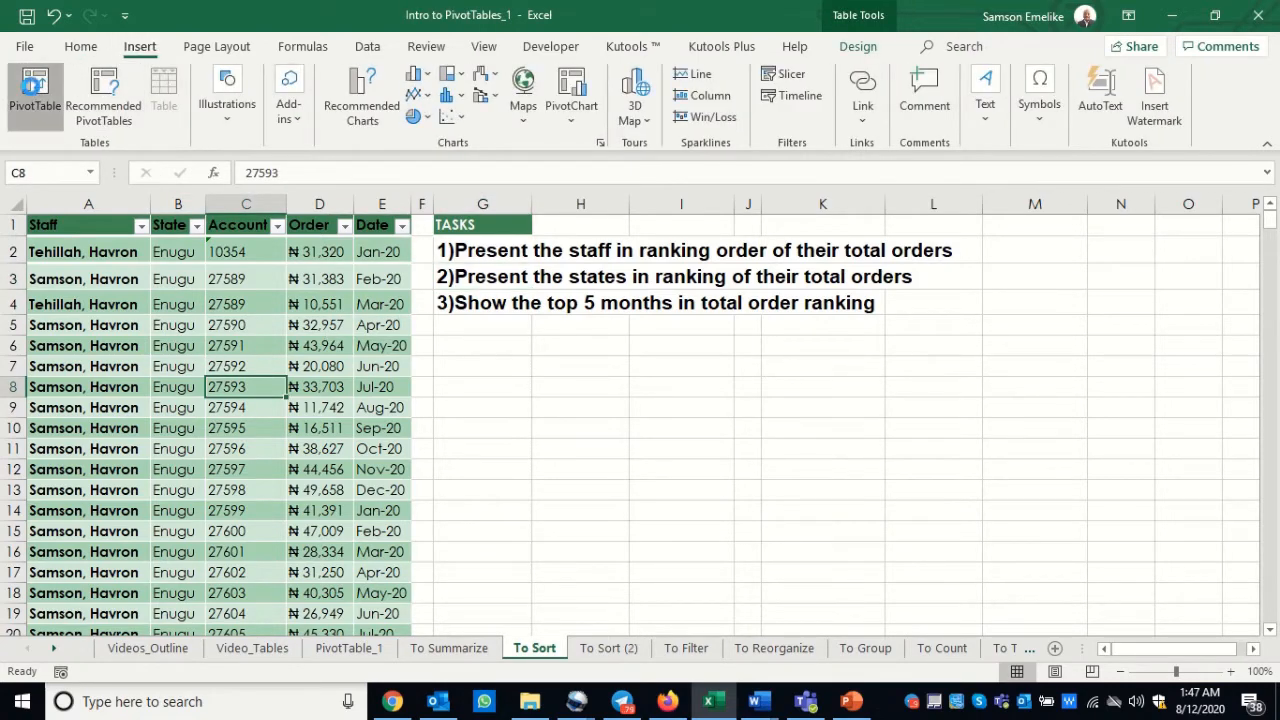
click(35, 90)
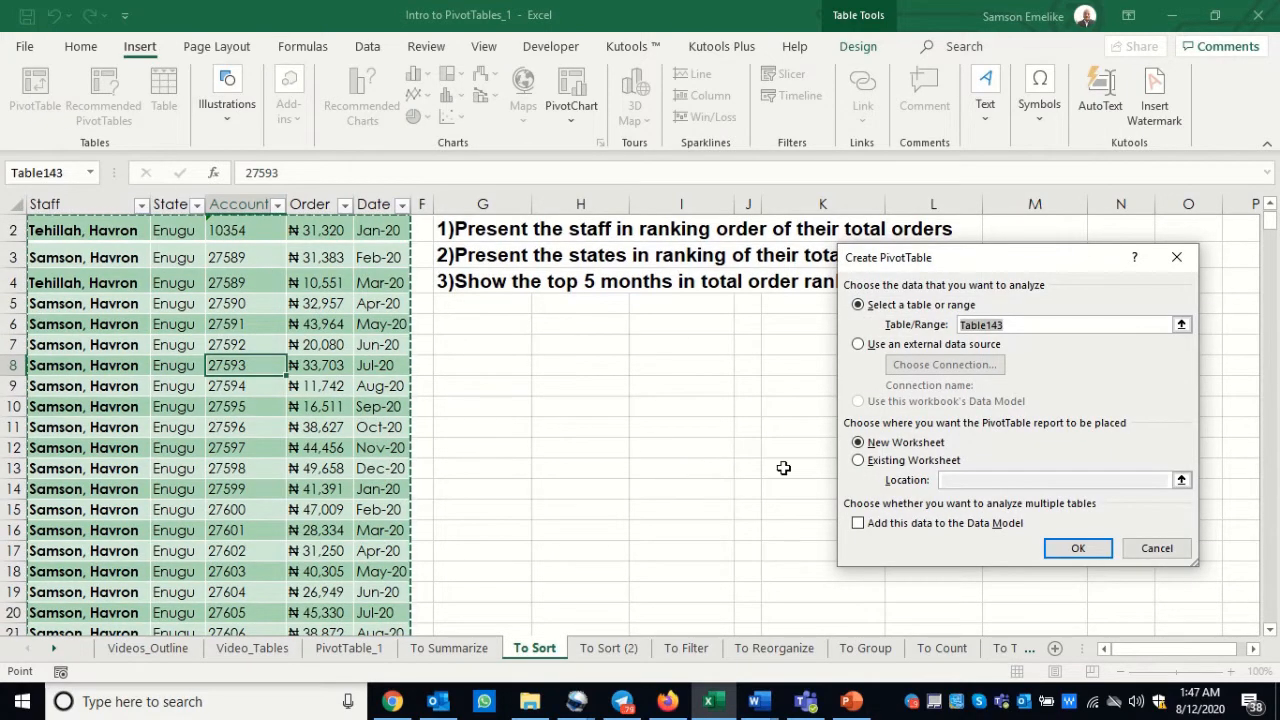
click(860, 461)
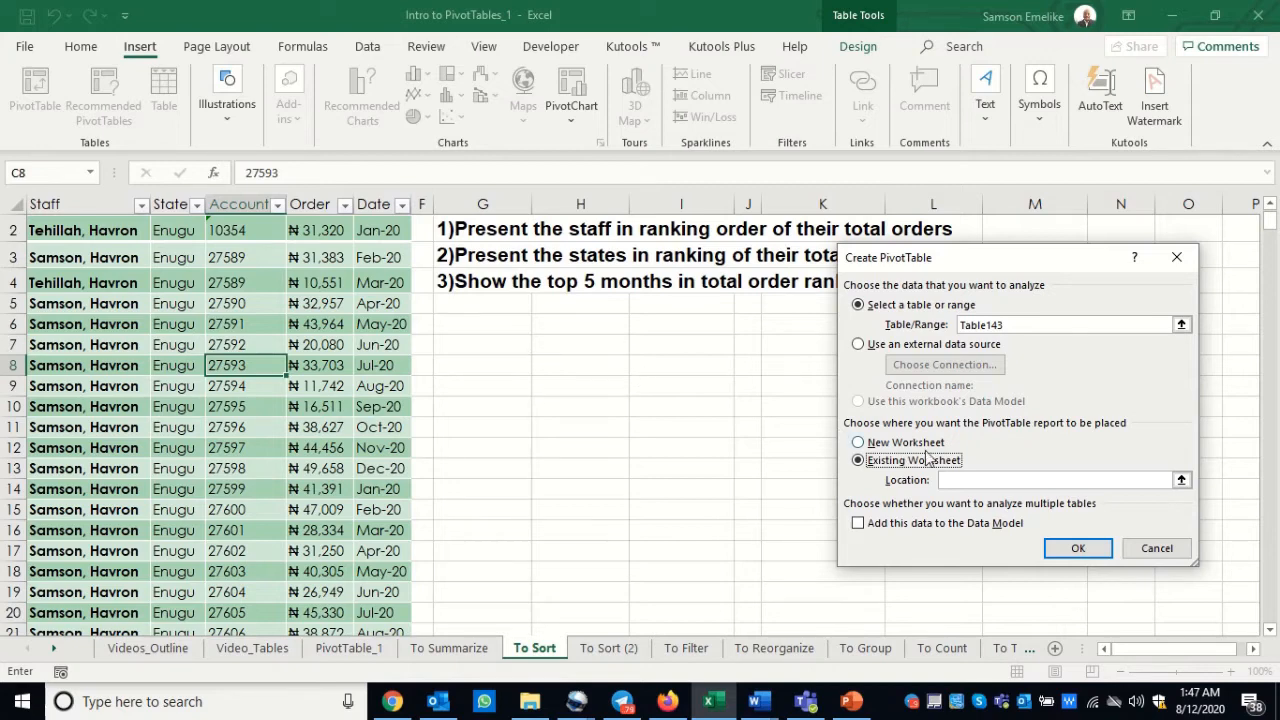
key(Escape)
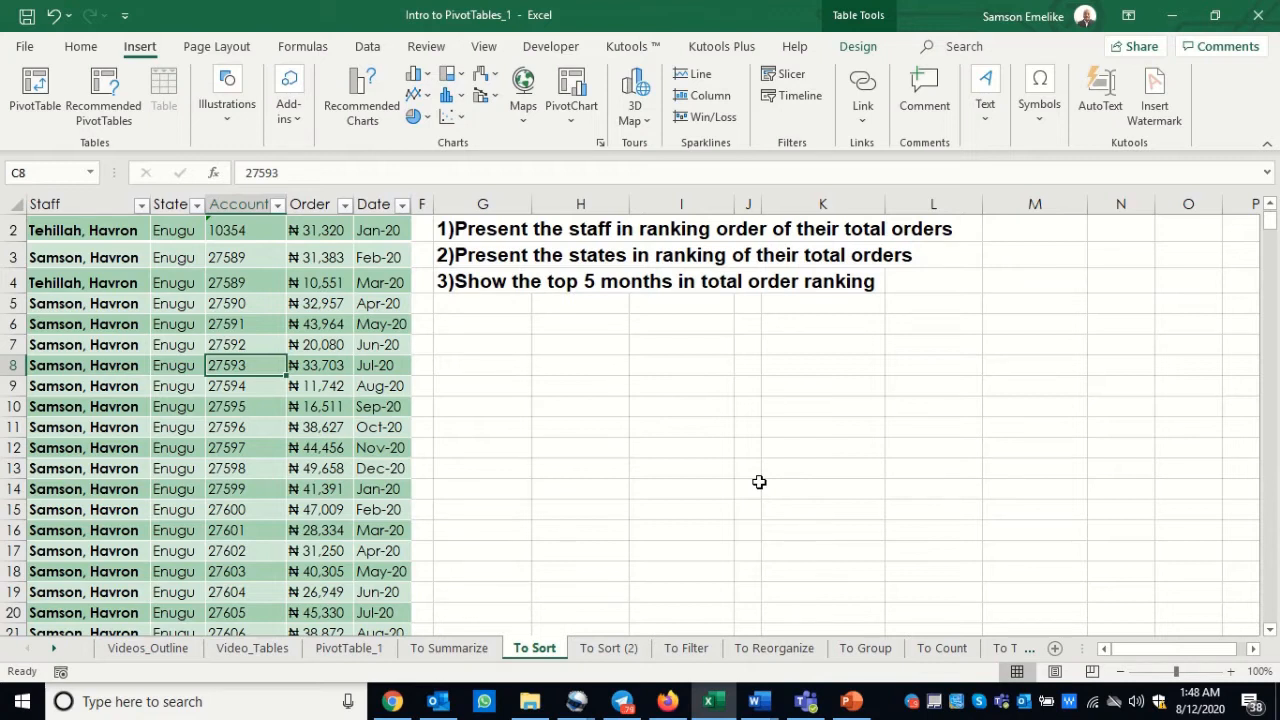
key(alt)
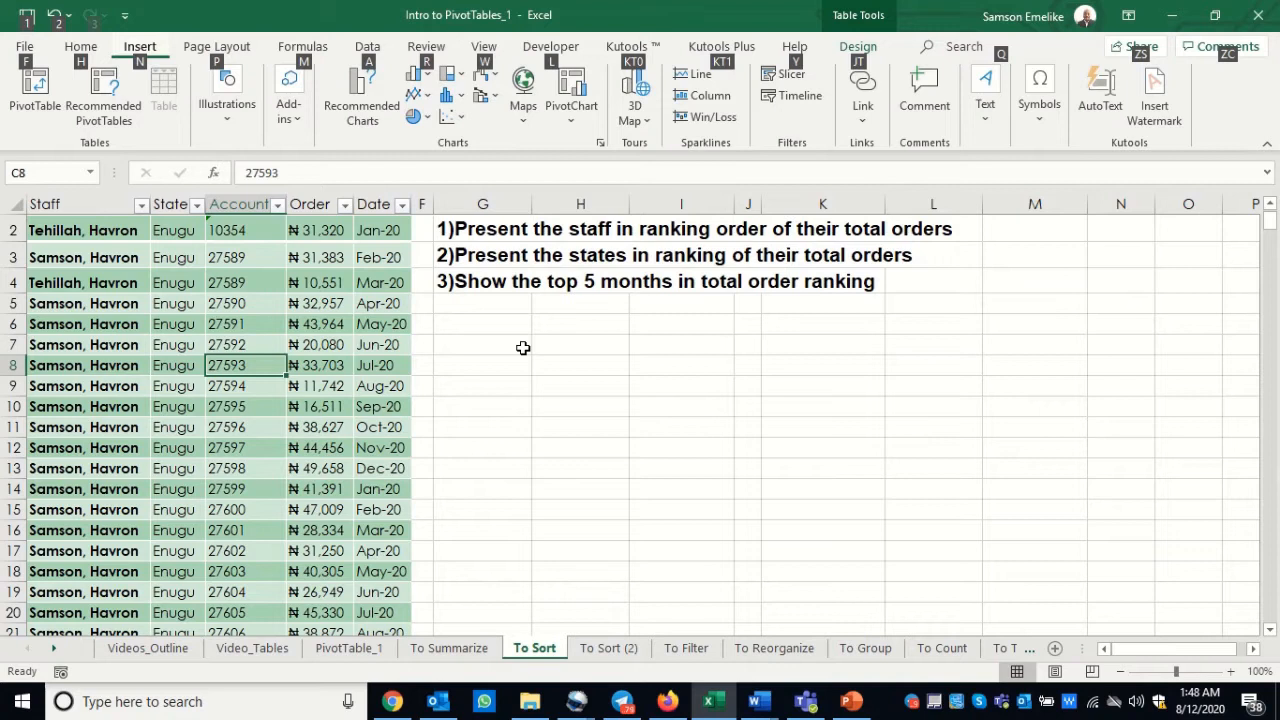
key(n)
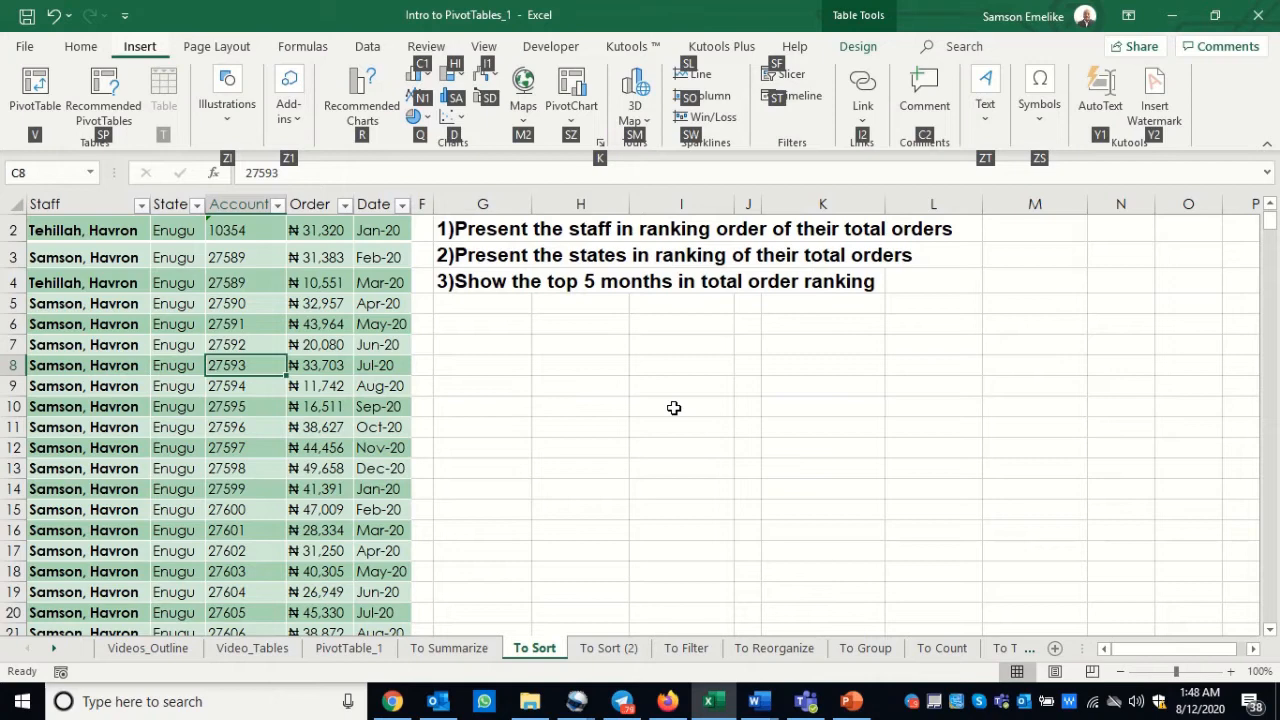
key(v)
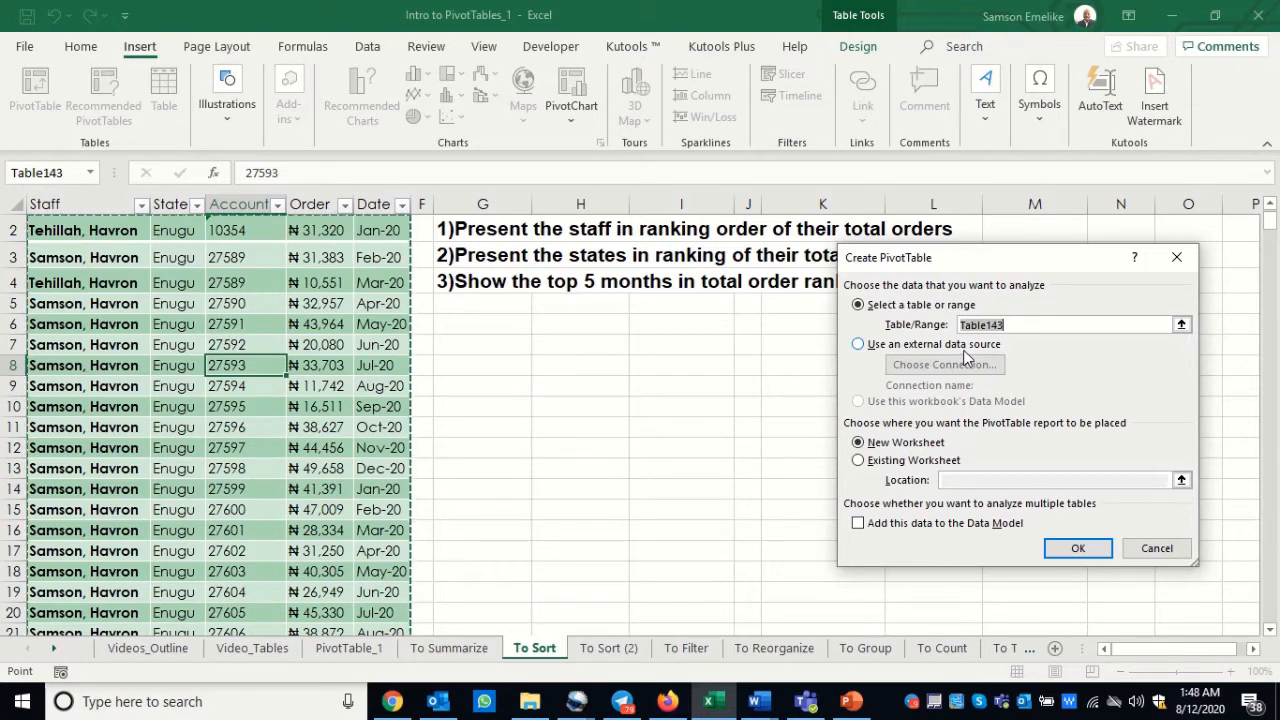
key(Escape)
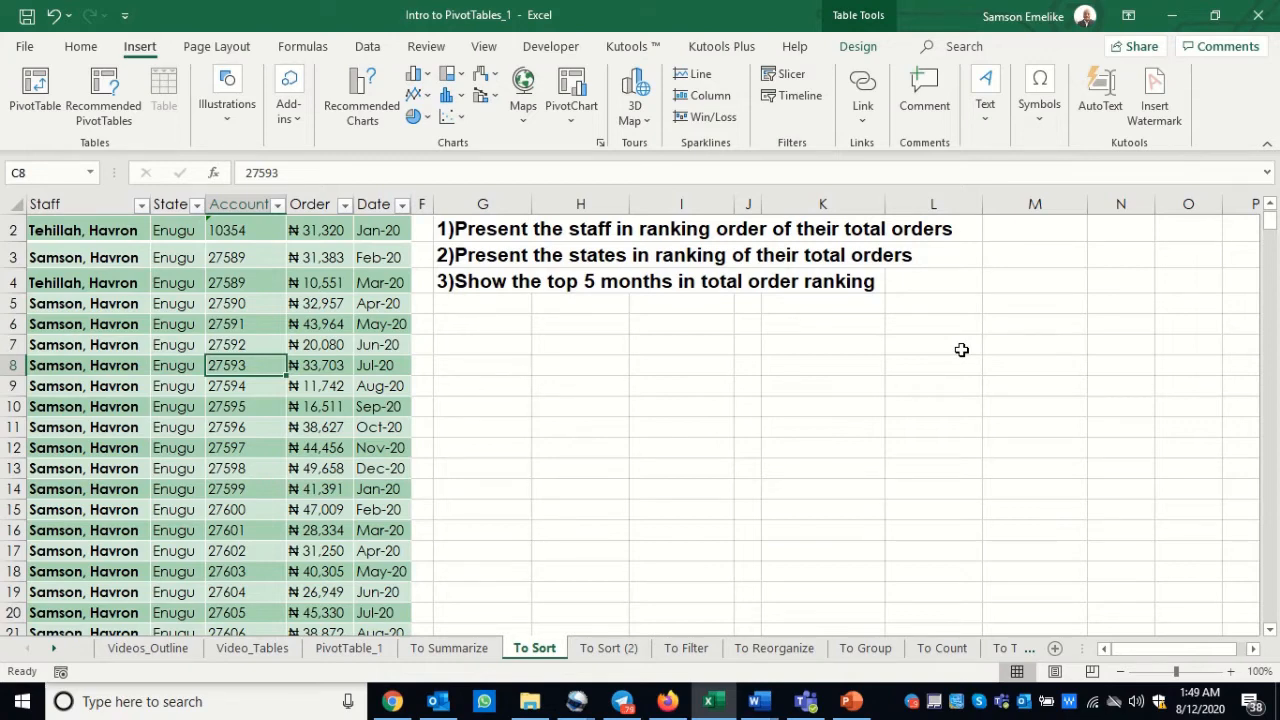
Step: Create a PivotTable from Table143 on the existing To Sort worksheet, placed at cell G6
key(alt+n)
key(v)
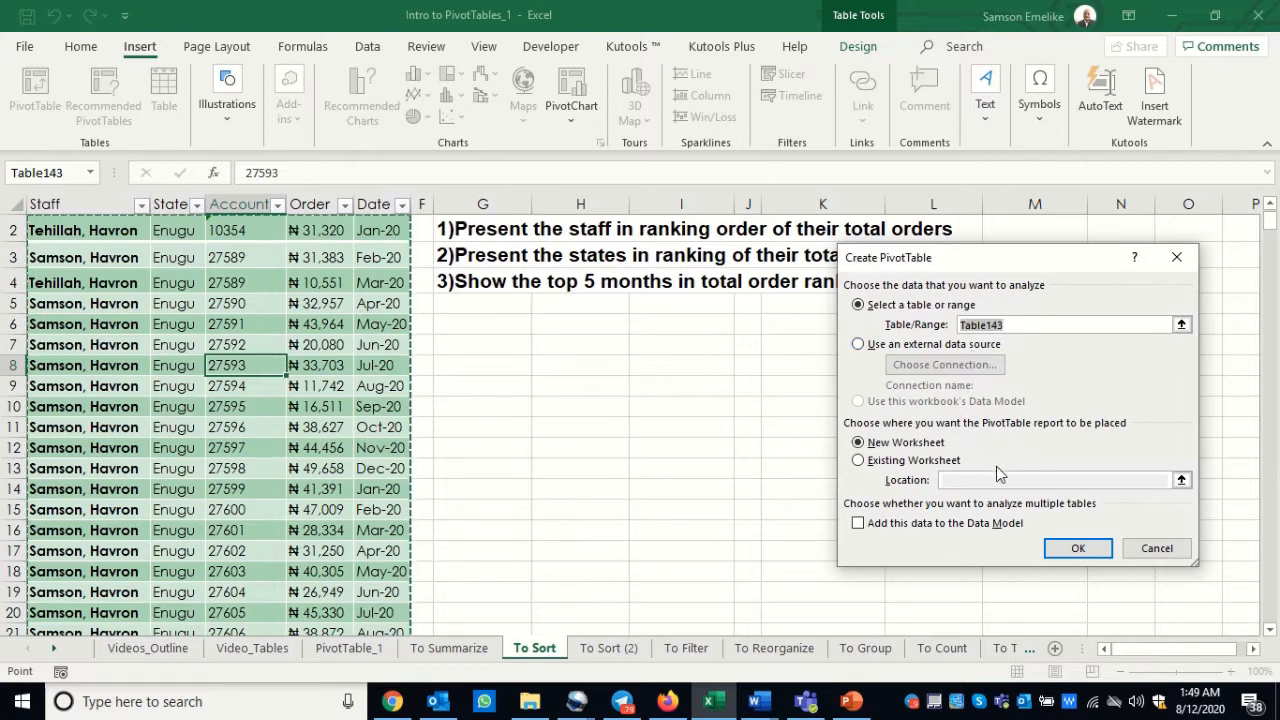
click(858, 460)
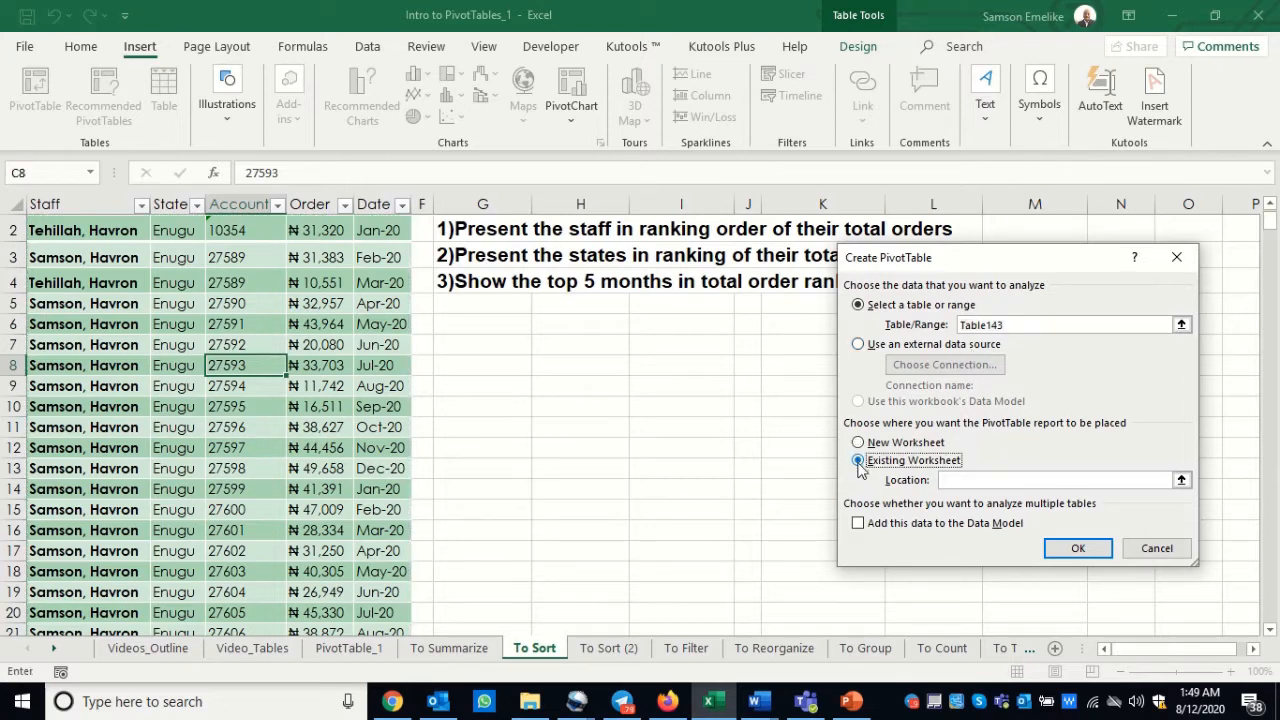
click(951, 480)
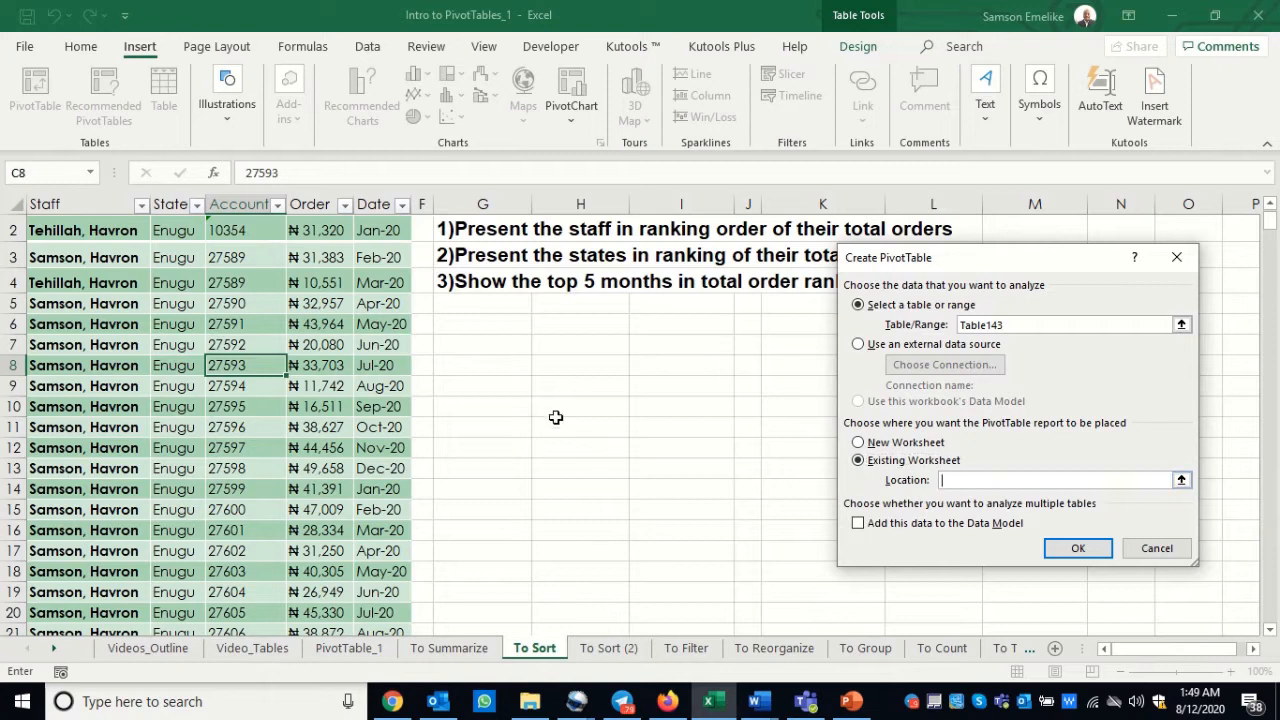
click(503, 324)
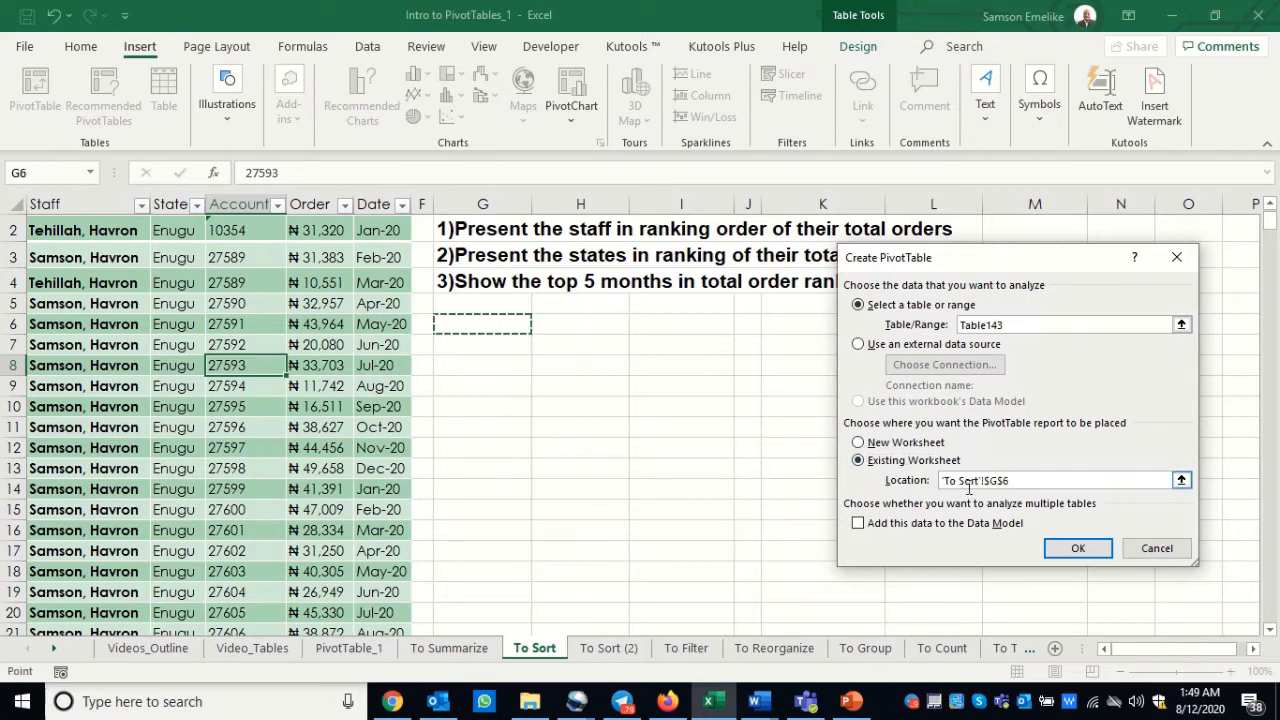
click(1075, 547)
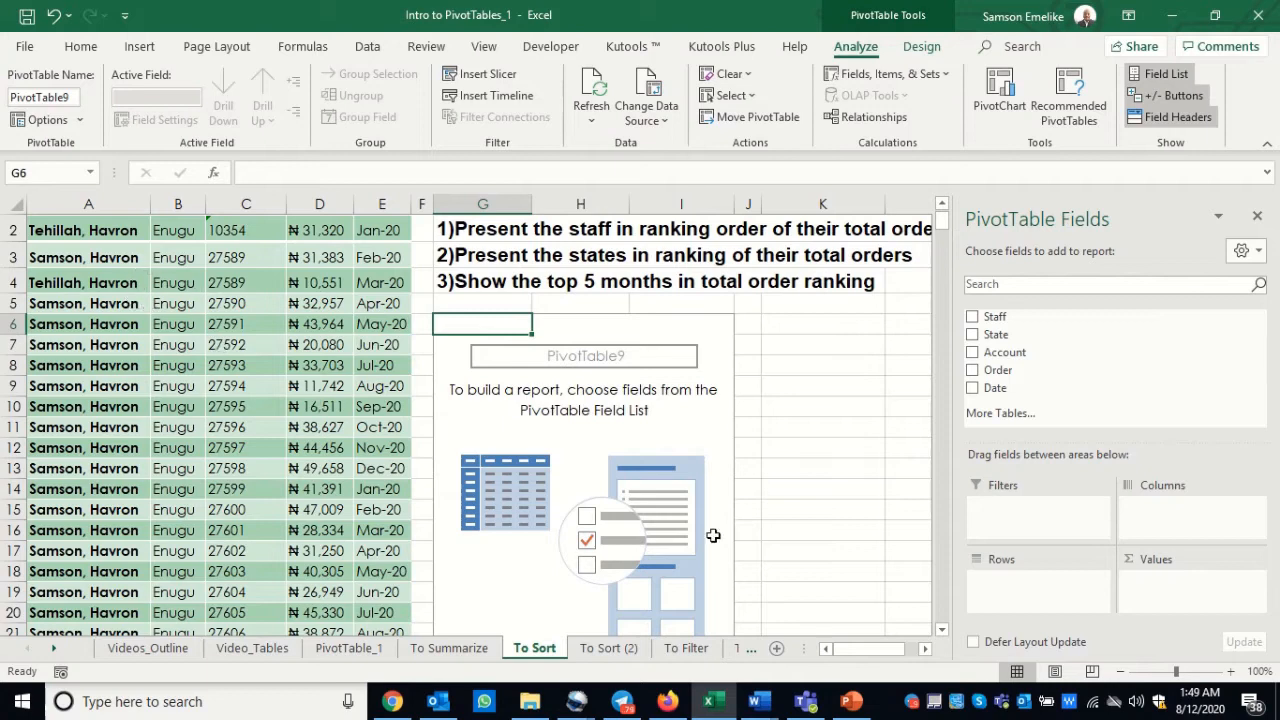
Step: Build the PivotTable with Staff as rows and the Order field added twice as summed values
click(926, 650)
click(926, 650)
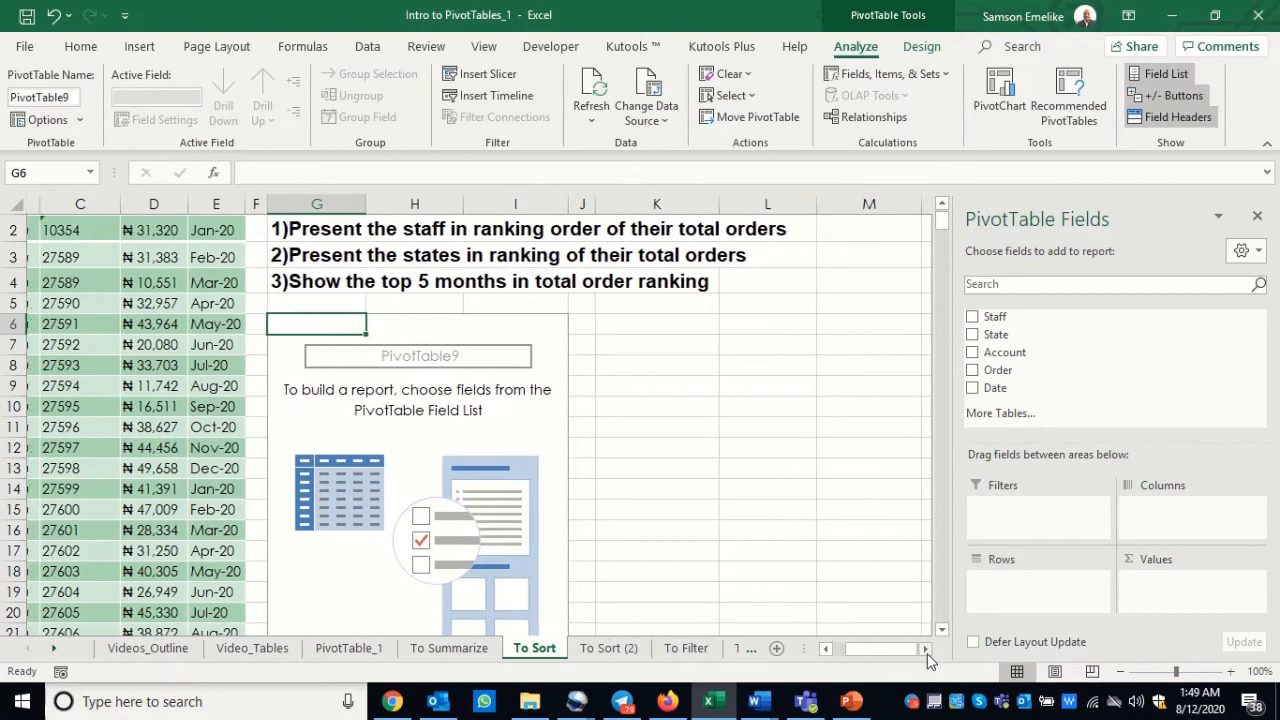
click(926, 650)
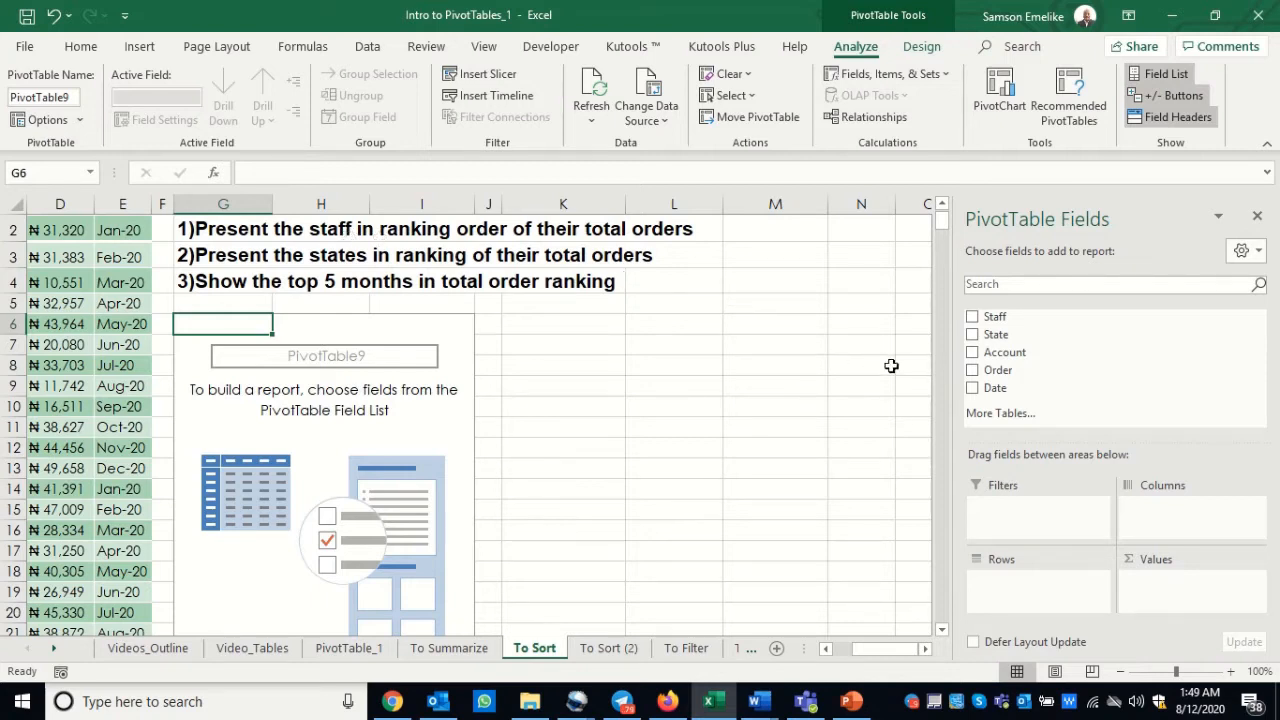
click(972, 316)
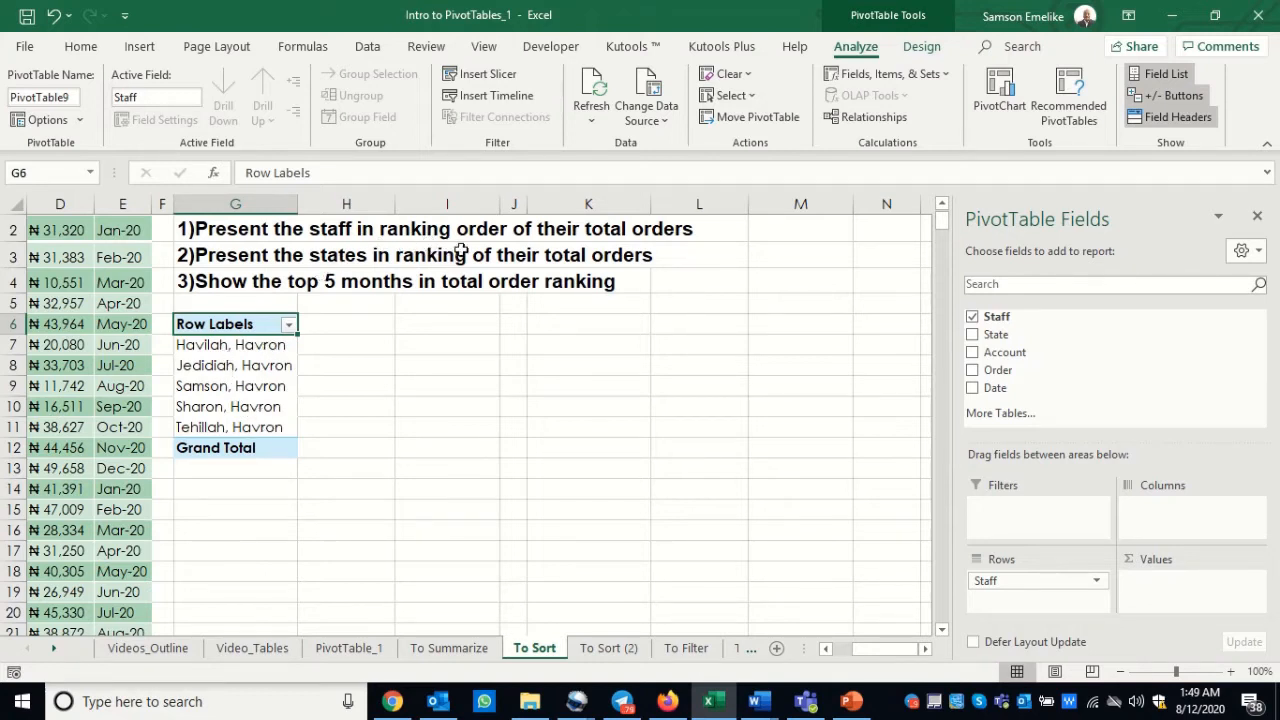
click(973, 371)
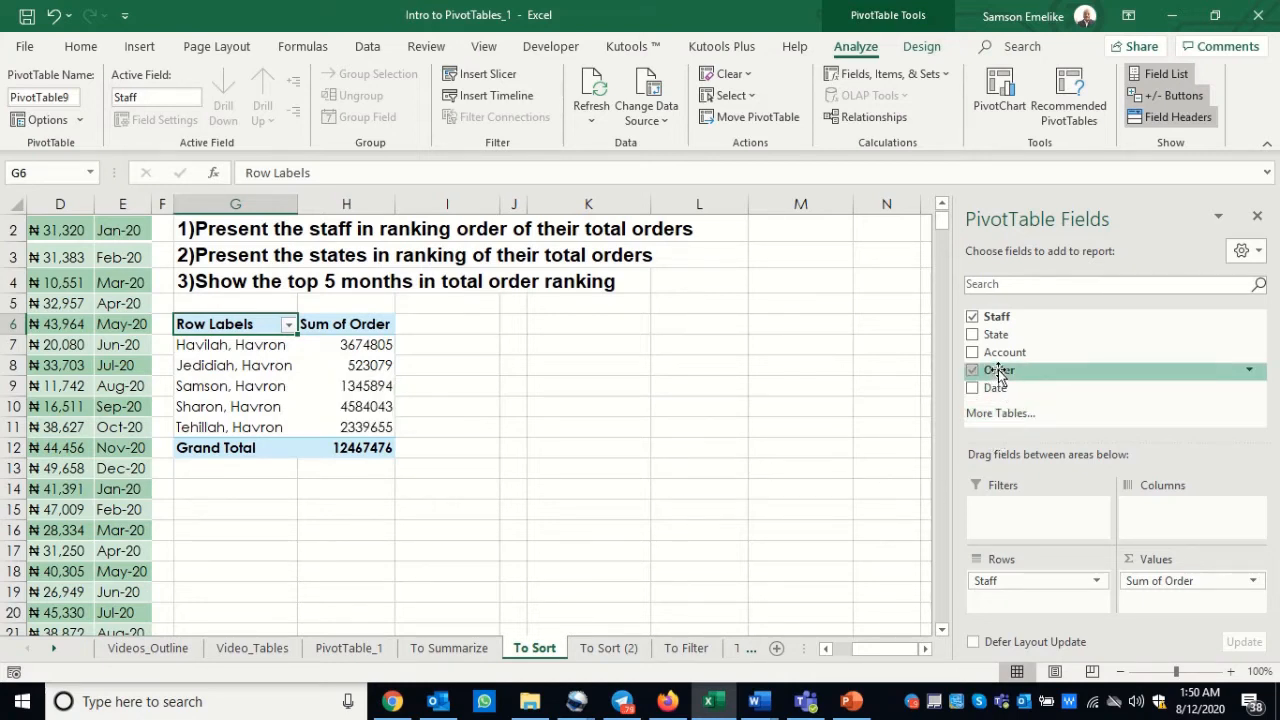
drag(999, 373, 1170, 612)
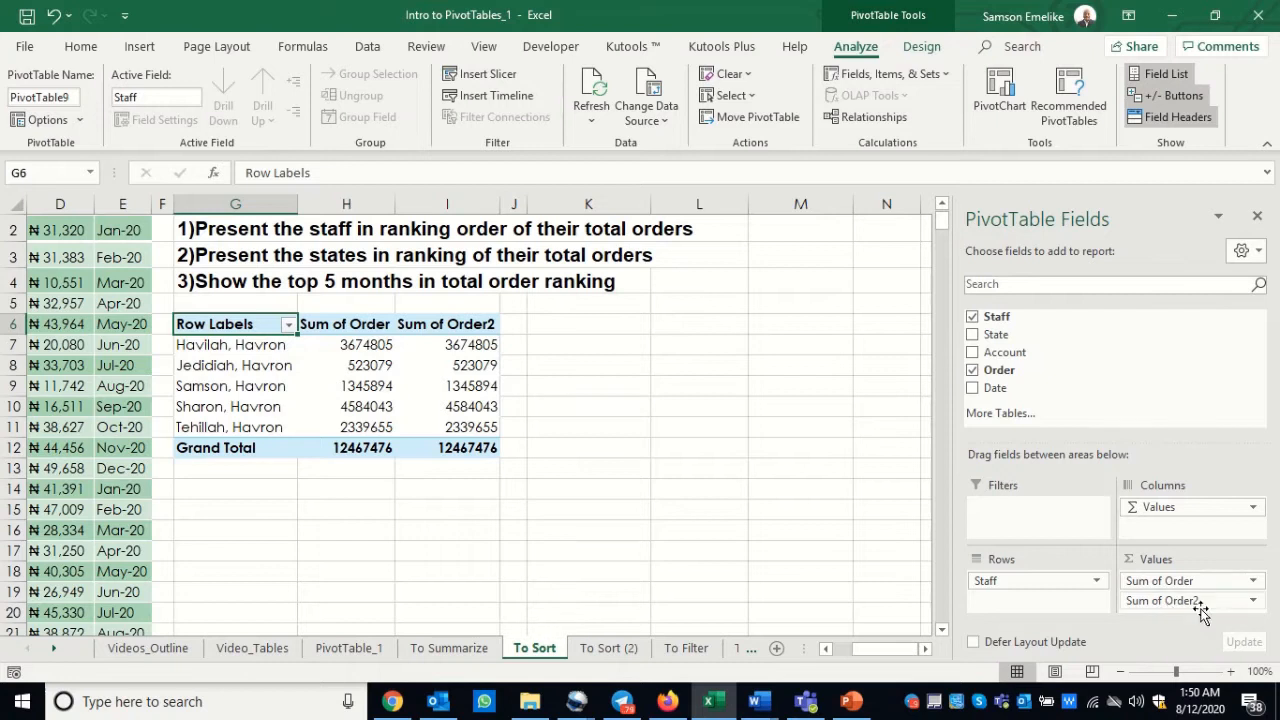
Step: Open the value field settings for the Sum of Order2 column and move the dialog clear of the PivotTable
click(456, 346)
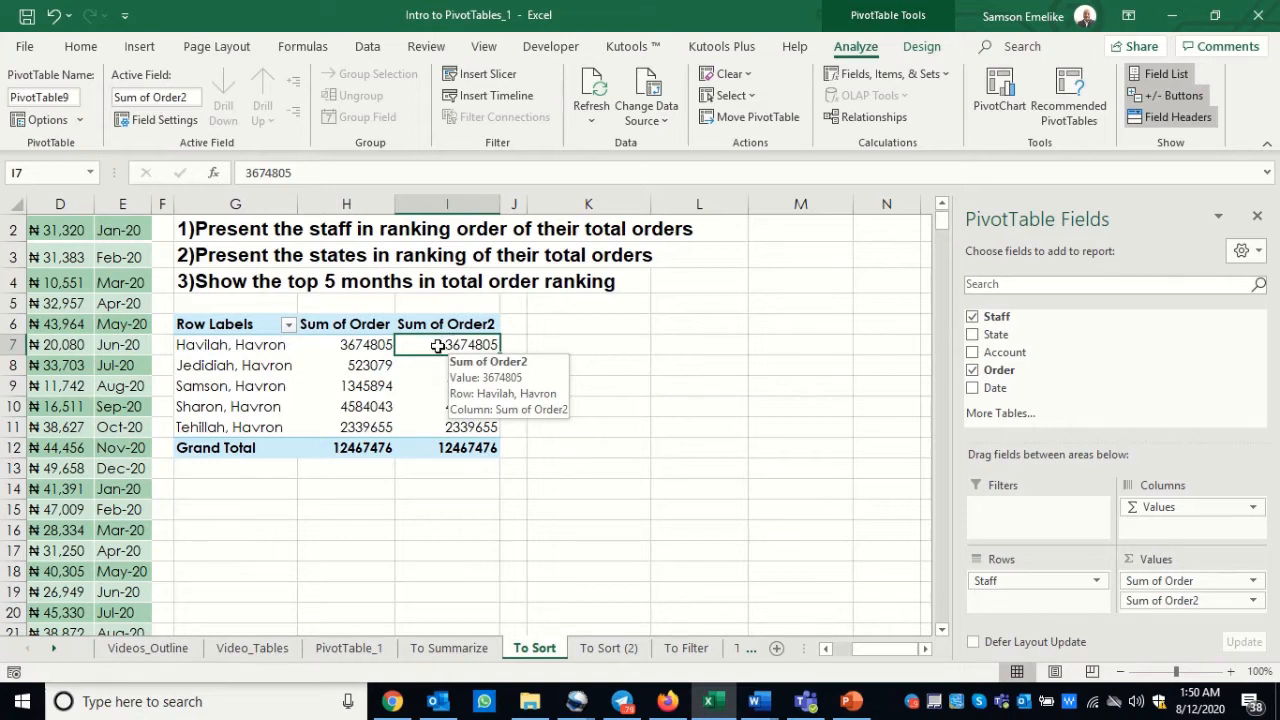
right_click(438, 346)
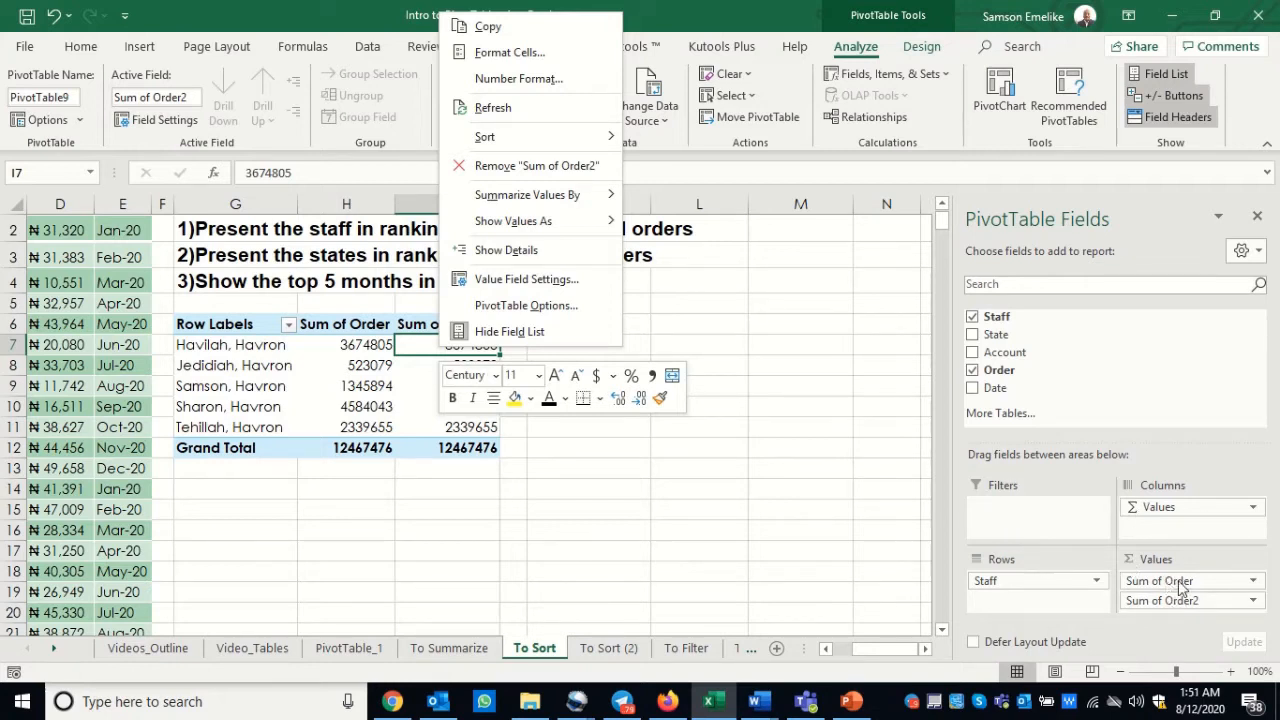
click(523, 282)
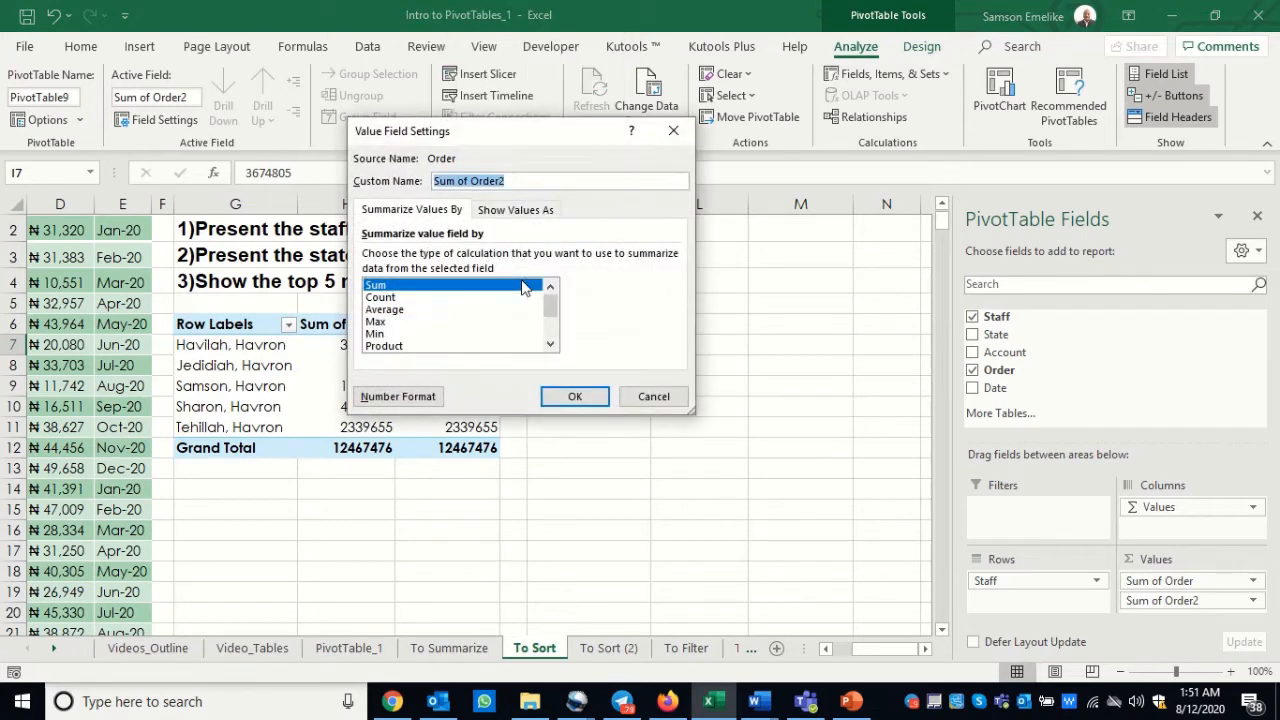
drag(474, 120, 798, 262)
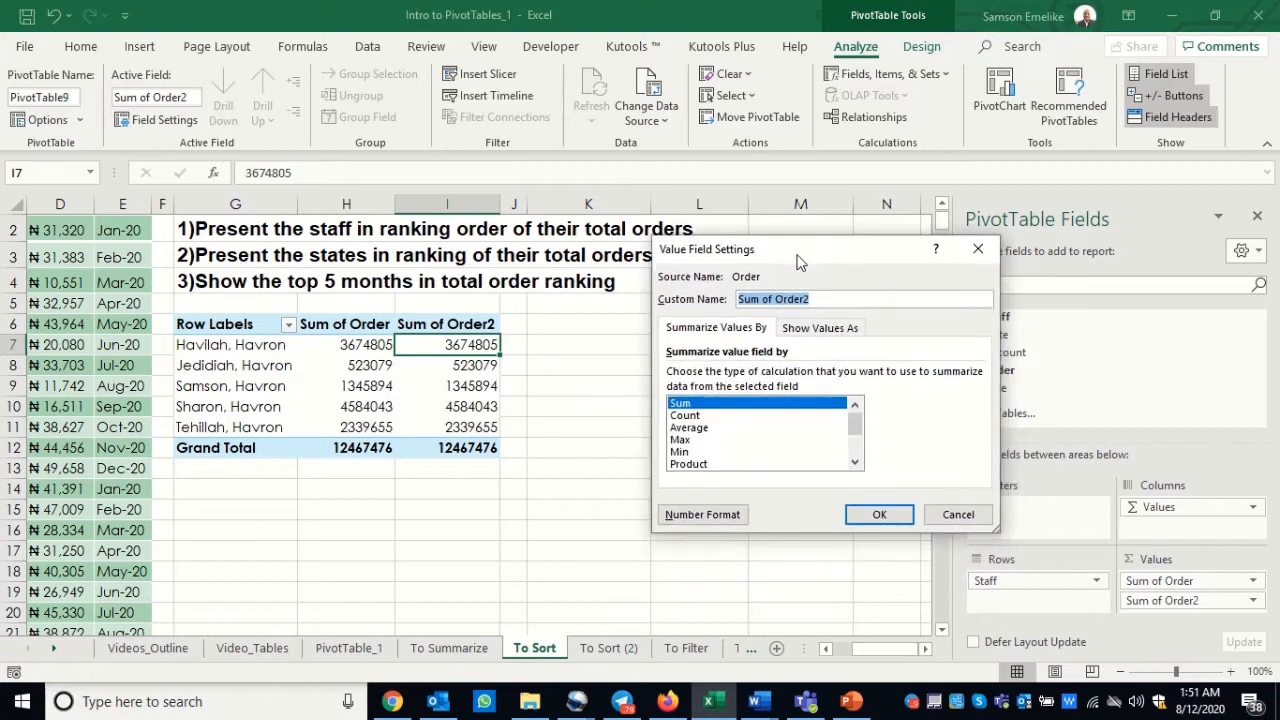
Step: Try the Count, Average, Max, Min and Product summary functions for Sum of Order2, and return it to Sum
click(693, 416)
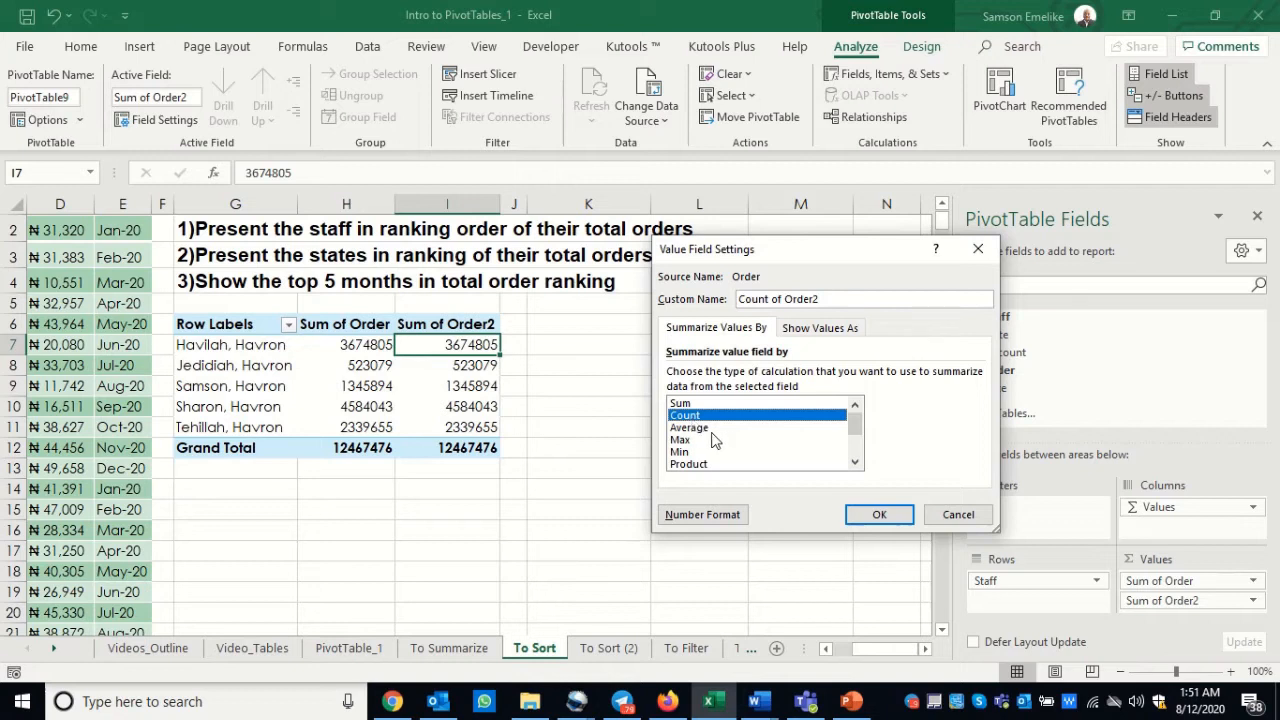
click(699, 430)
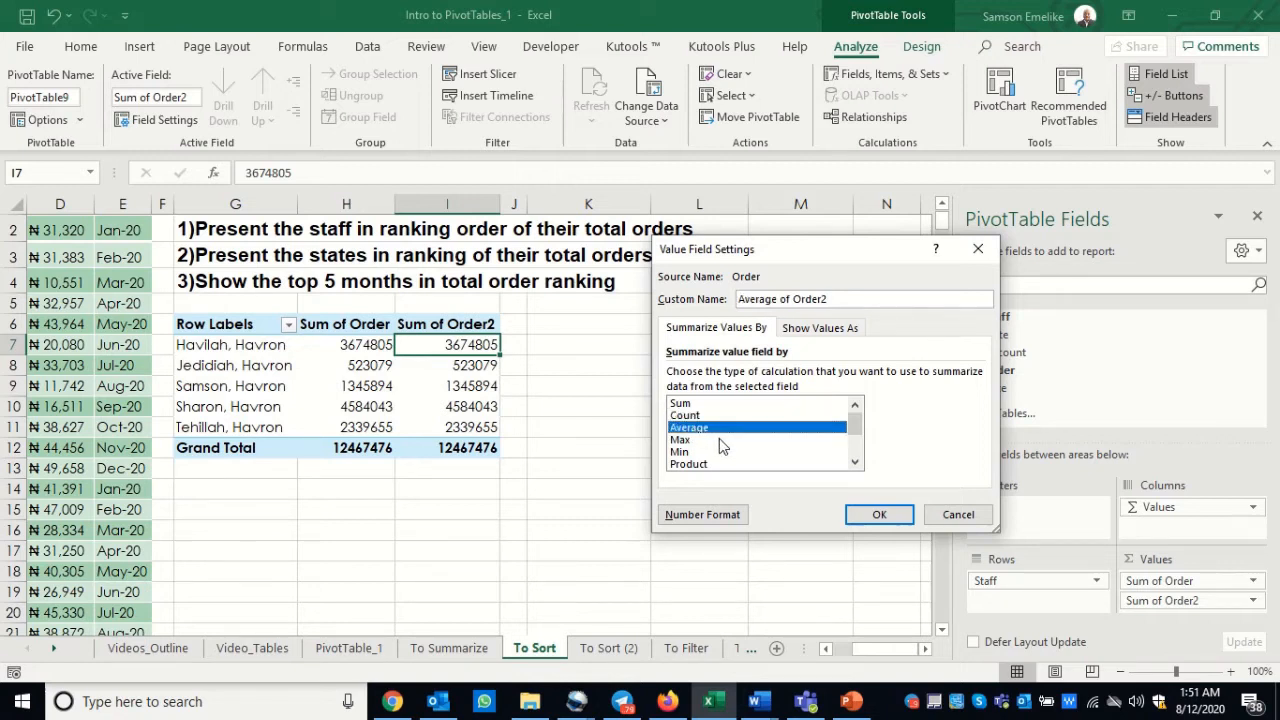
click(683, 441)
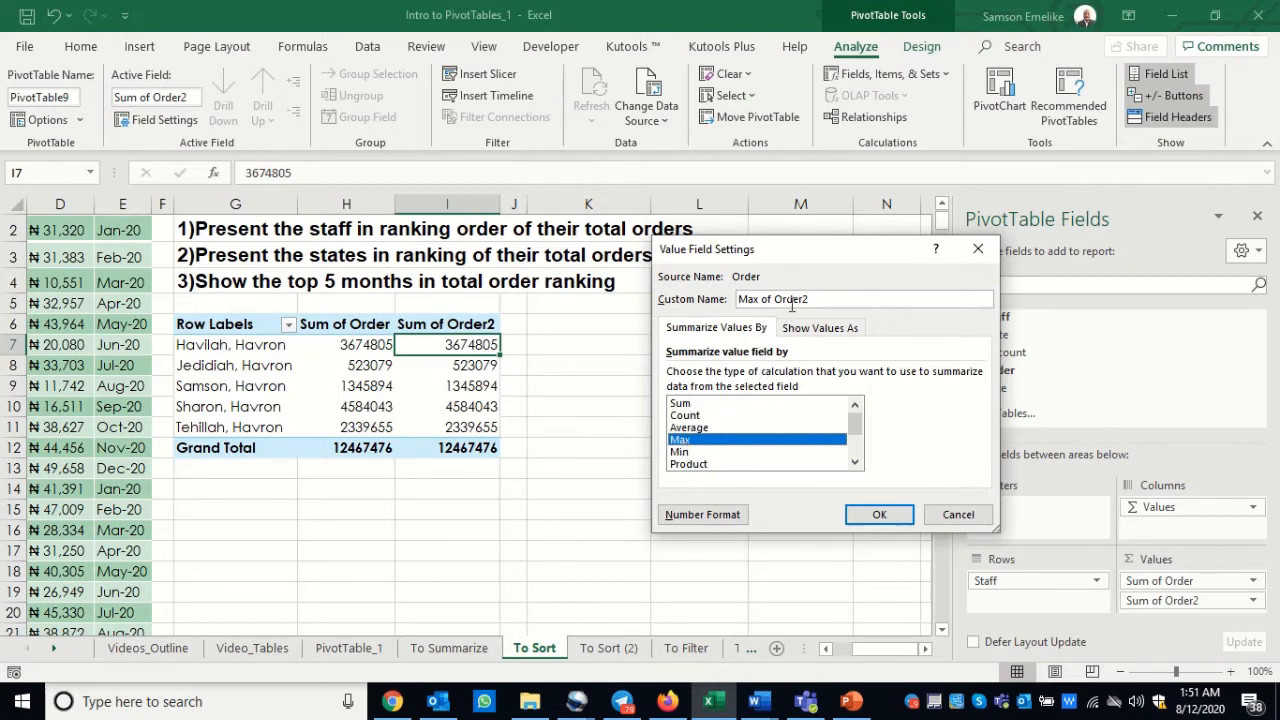
click(686, 454)
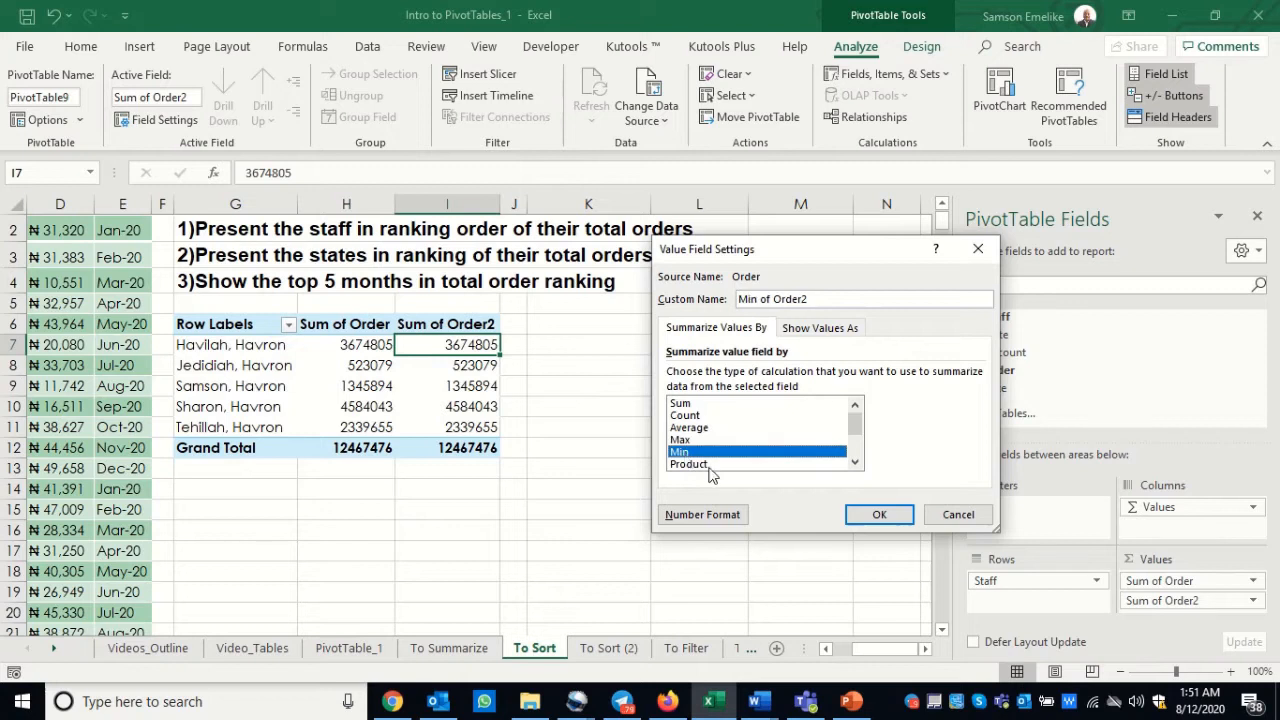
click(706, 466)
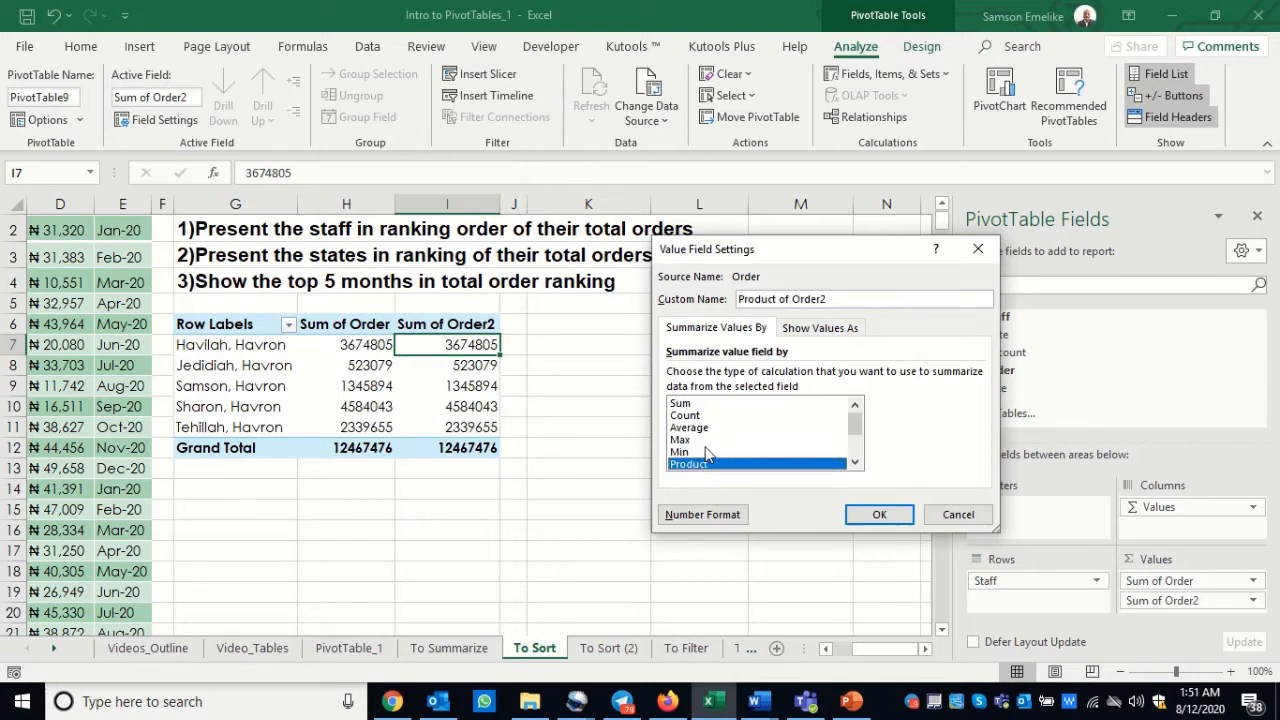
click(686, 405)
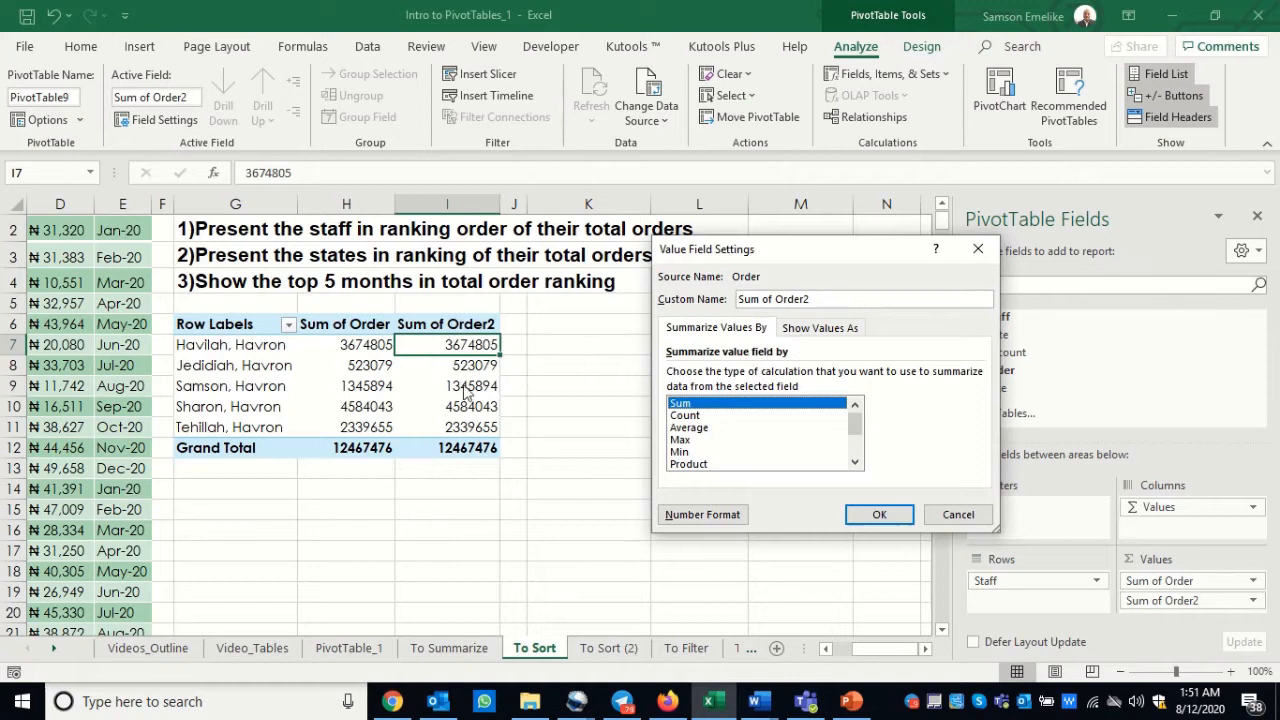
Step: Show the Sum of Order2 values as Rank Smallest to Largest with Staff as the base field
click(820, 330)
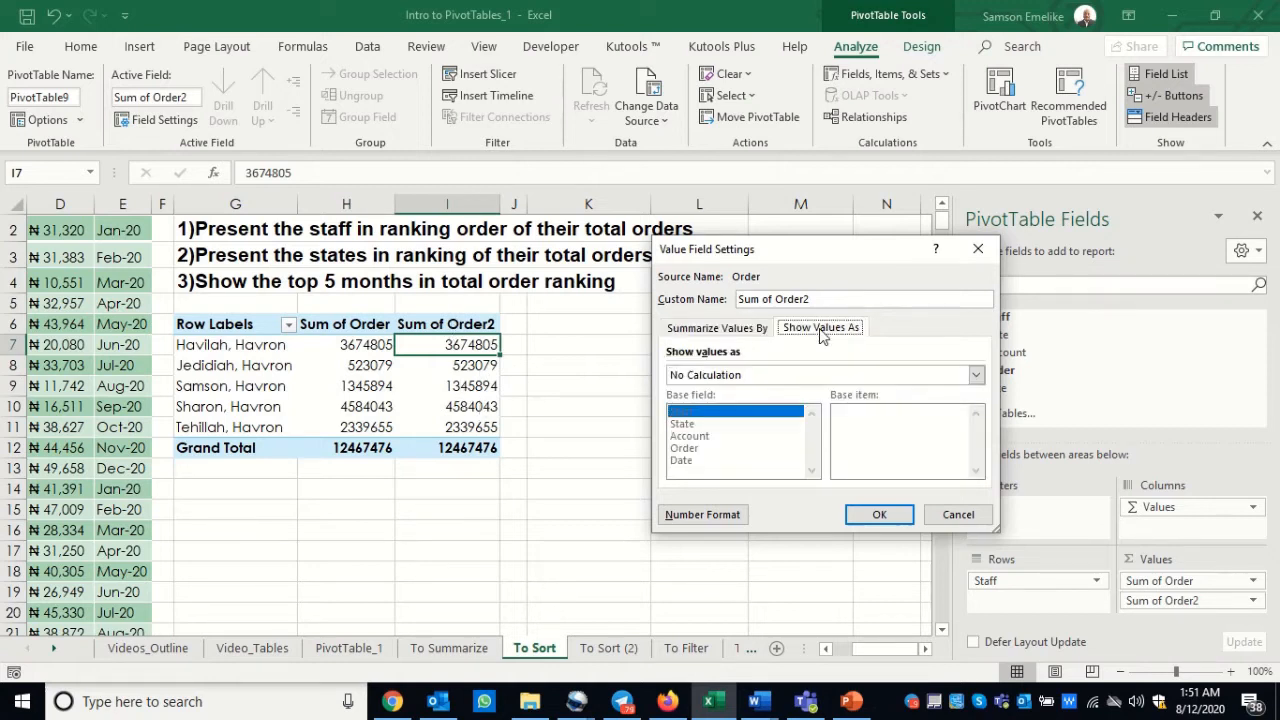
click(765, 376)
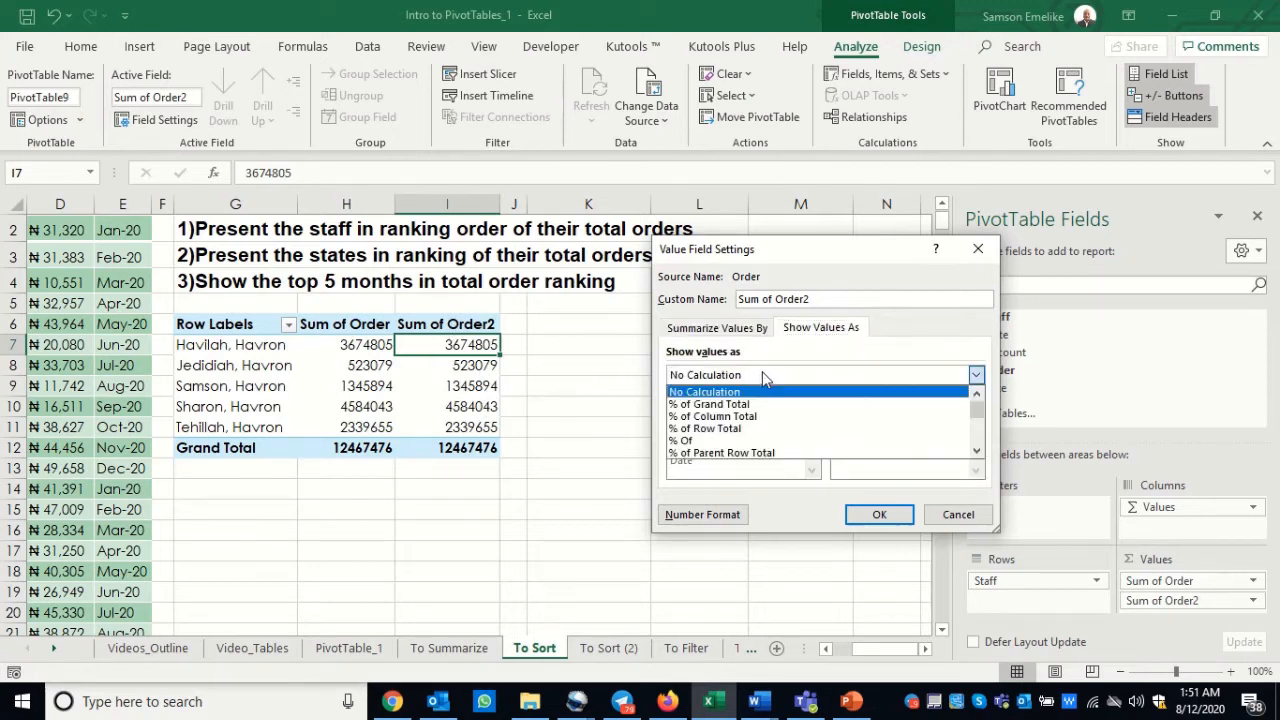
scroll(780, 425, down, 3)
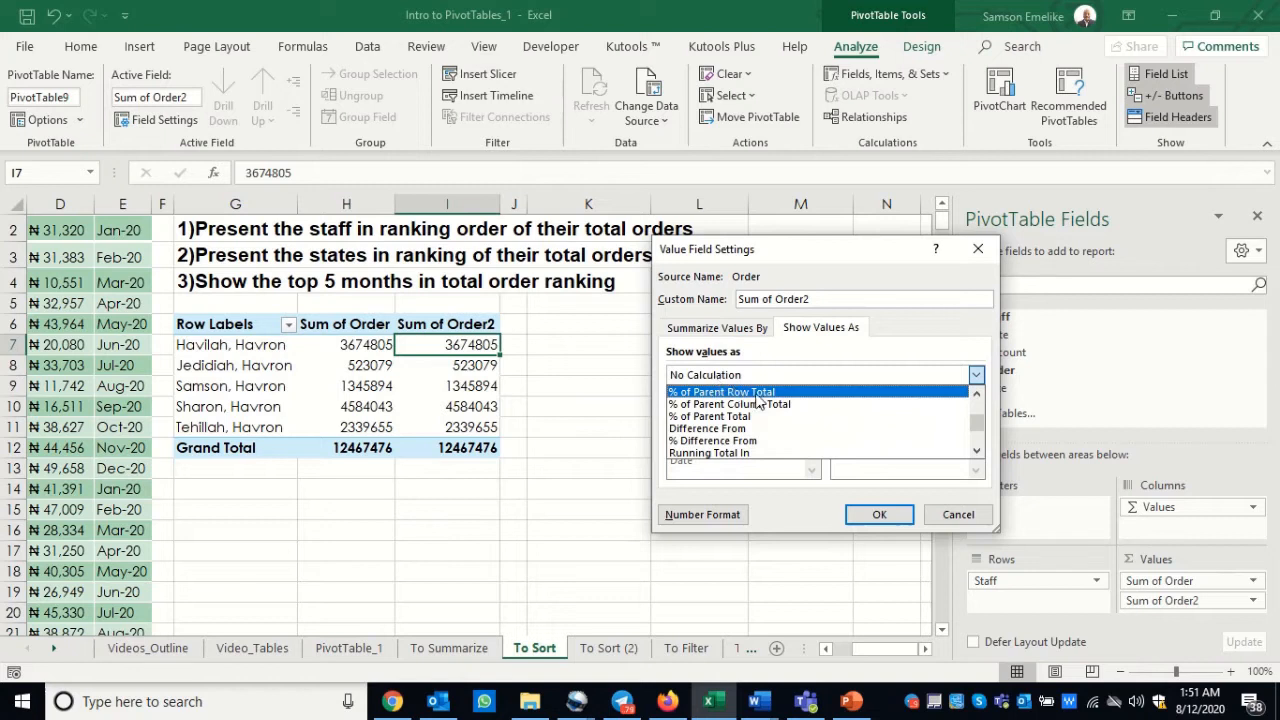
scroll(790, 450, down, 3)
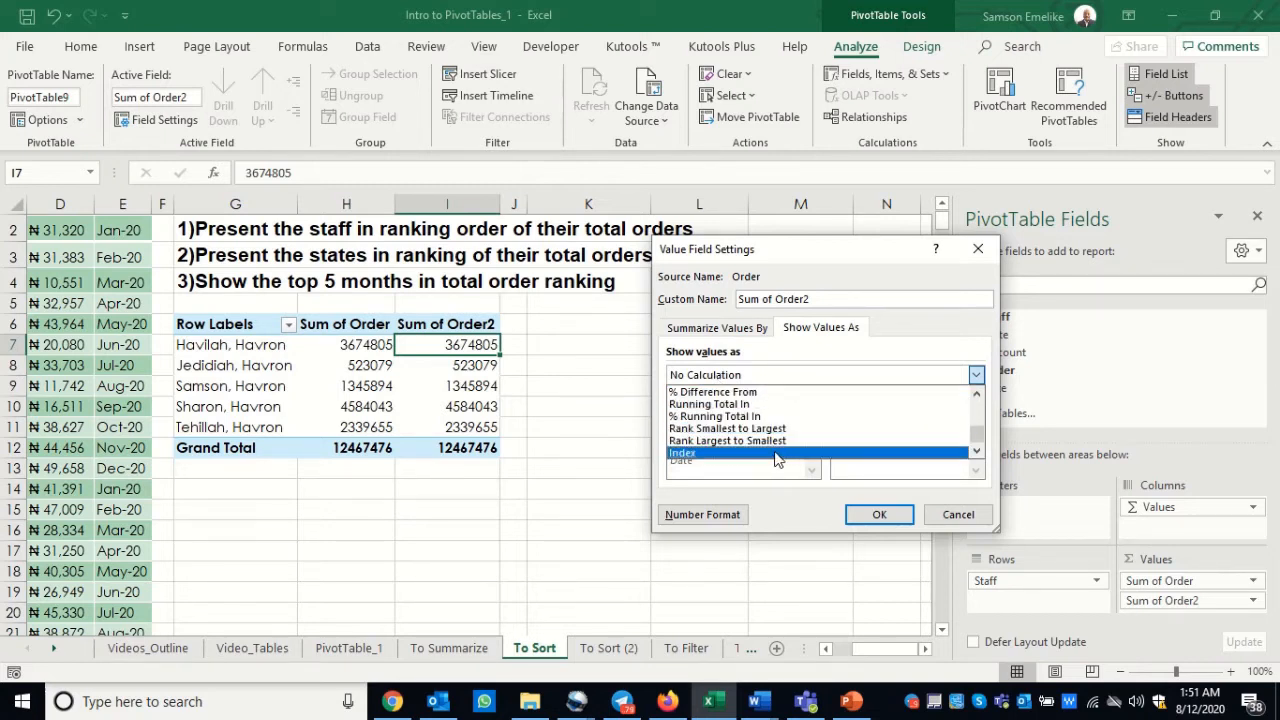
click(726, 430)
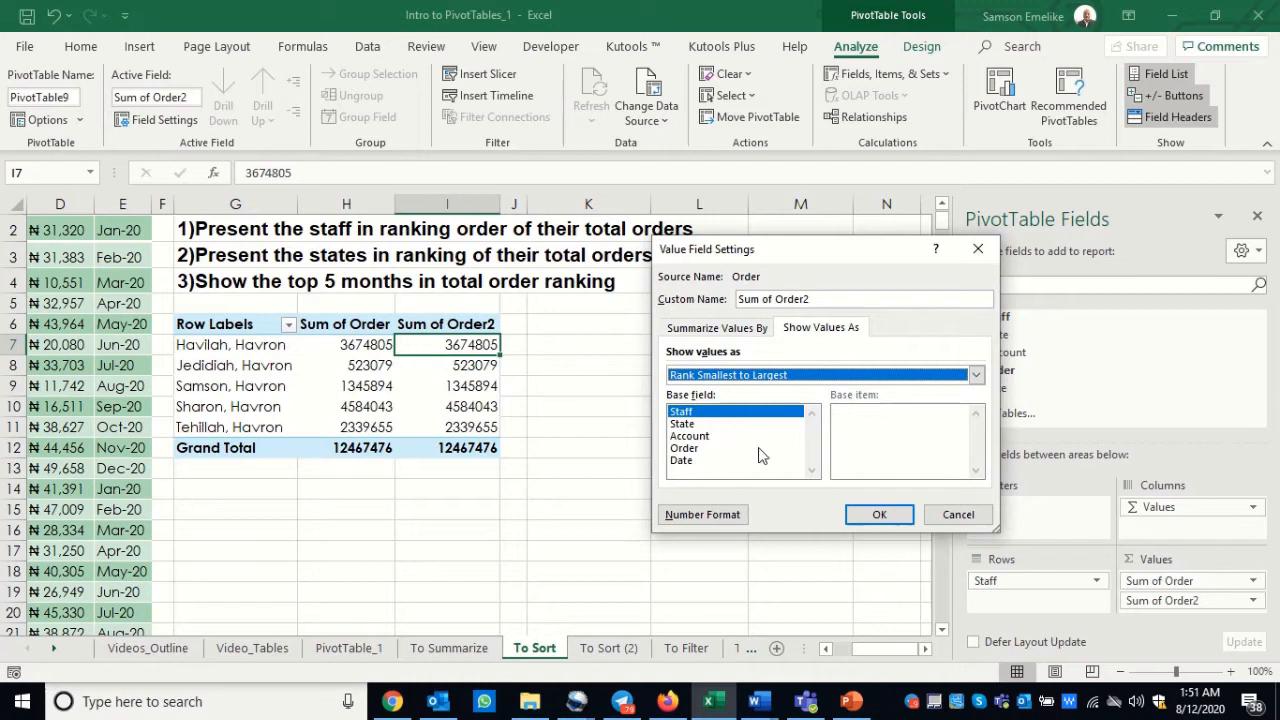
click(879, 515)
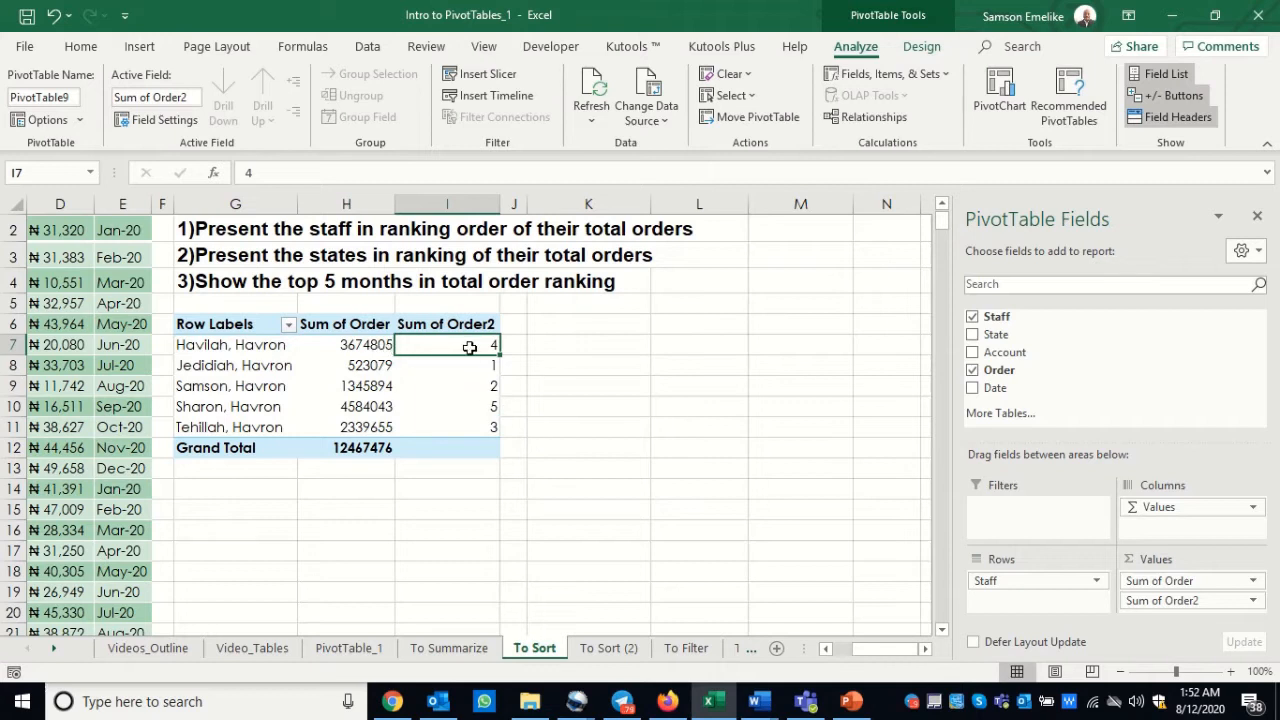
Step: Review how the Sum of Order2 values are shown in its value field settings, and close them without changes
mouse_move(473, 361)
mouse_move(357, 361)
right_click(472, 344)
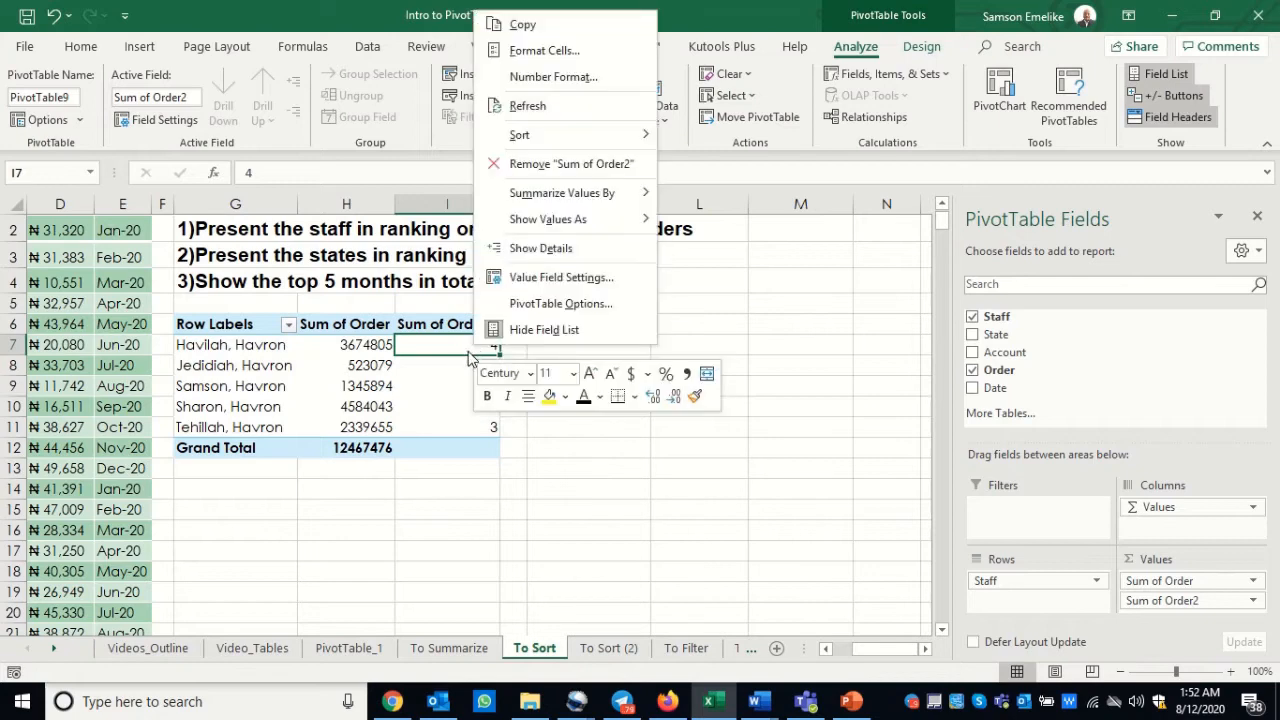
click(540, 278)
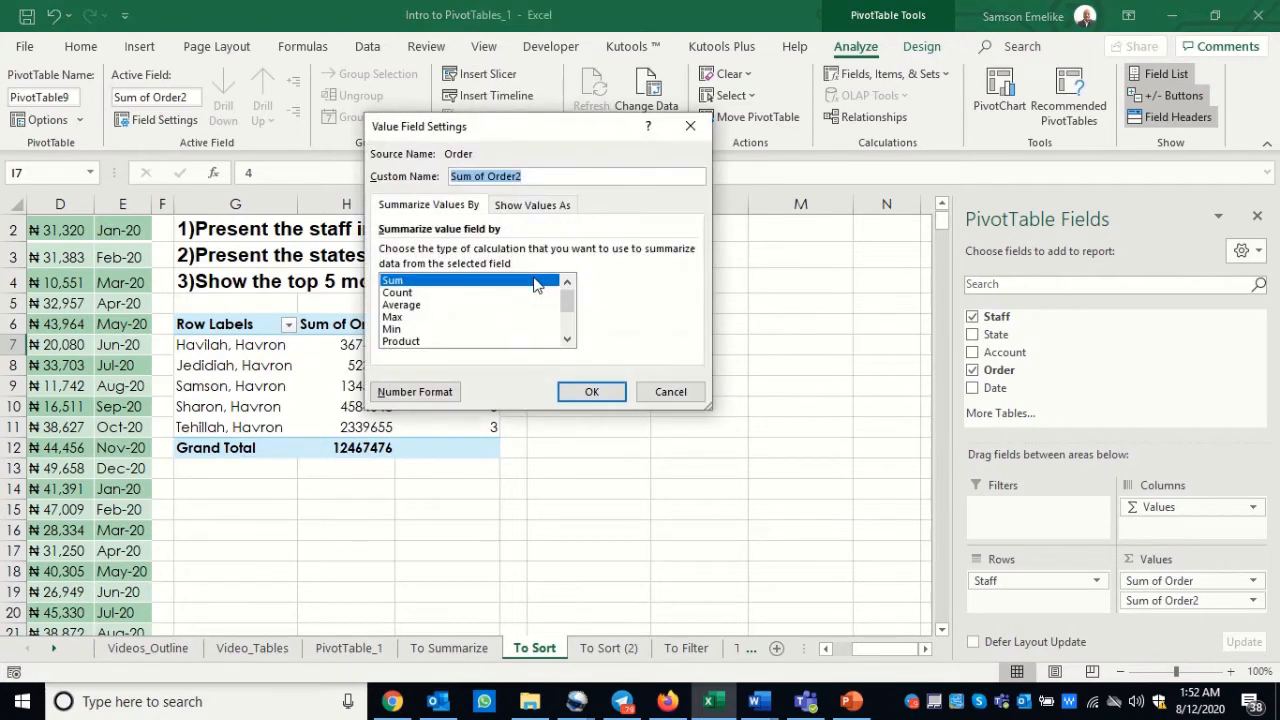
click(536, 205)
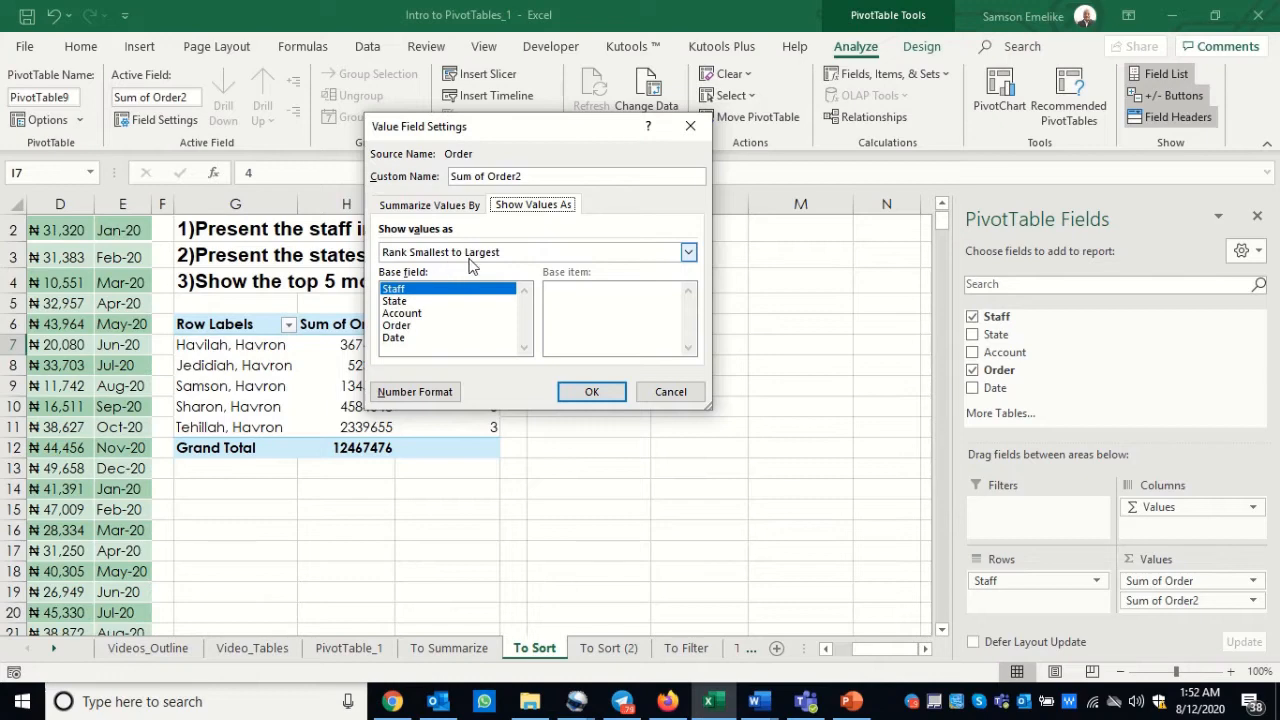
drag(524, 136, 742, 215)
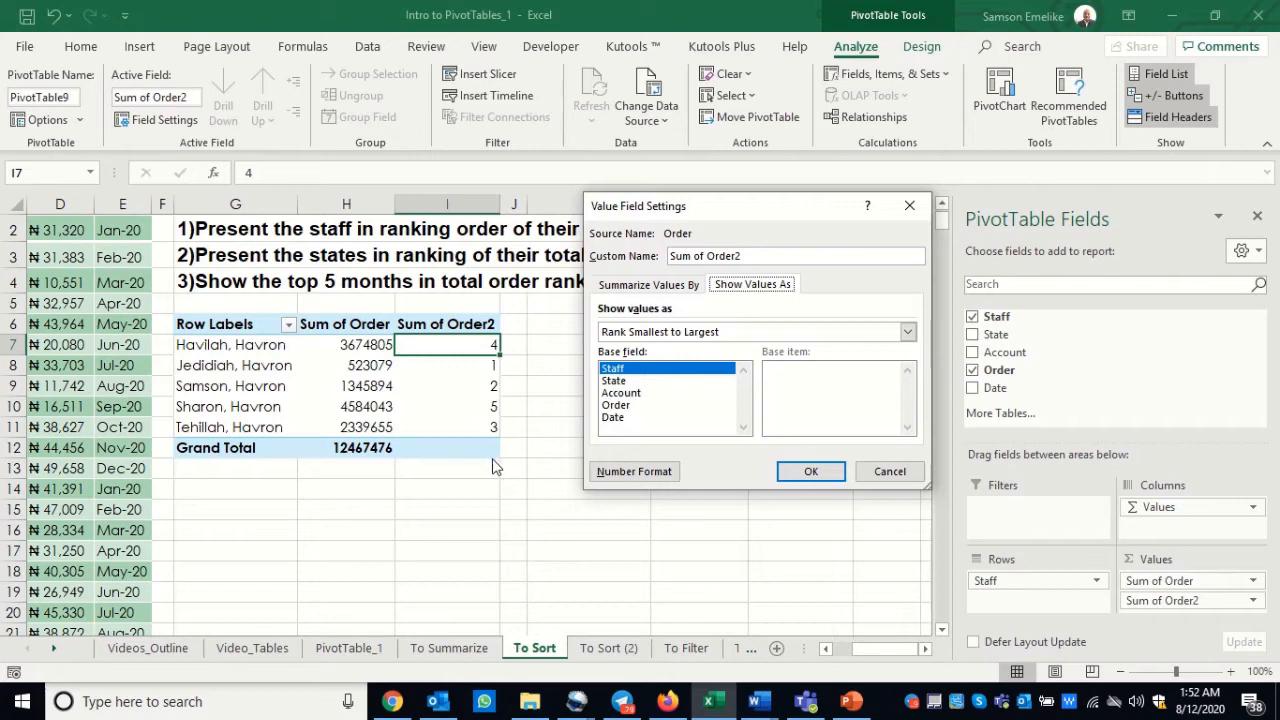
click(902, 475)
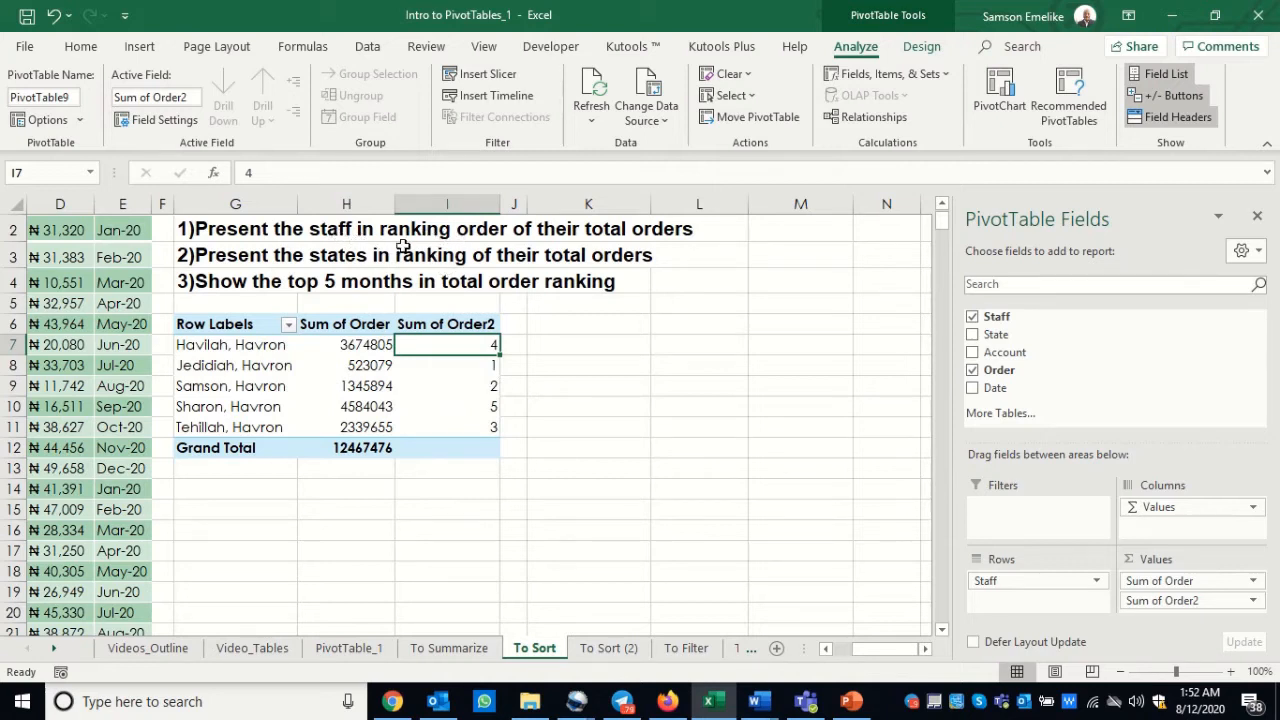
Step: Sort the staff PivotTable by the Sum of Order2 ranks from smallest to largest
right_click(459, 345)
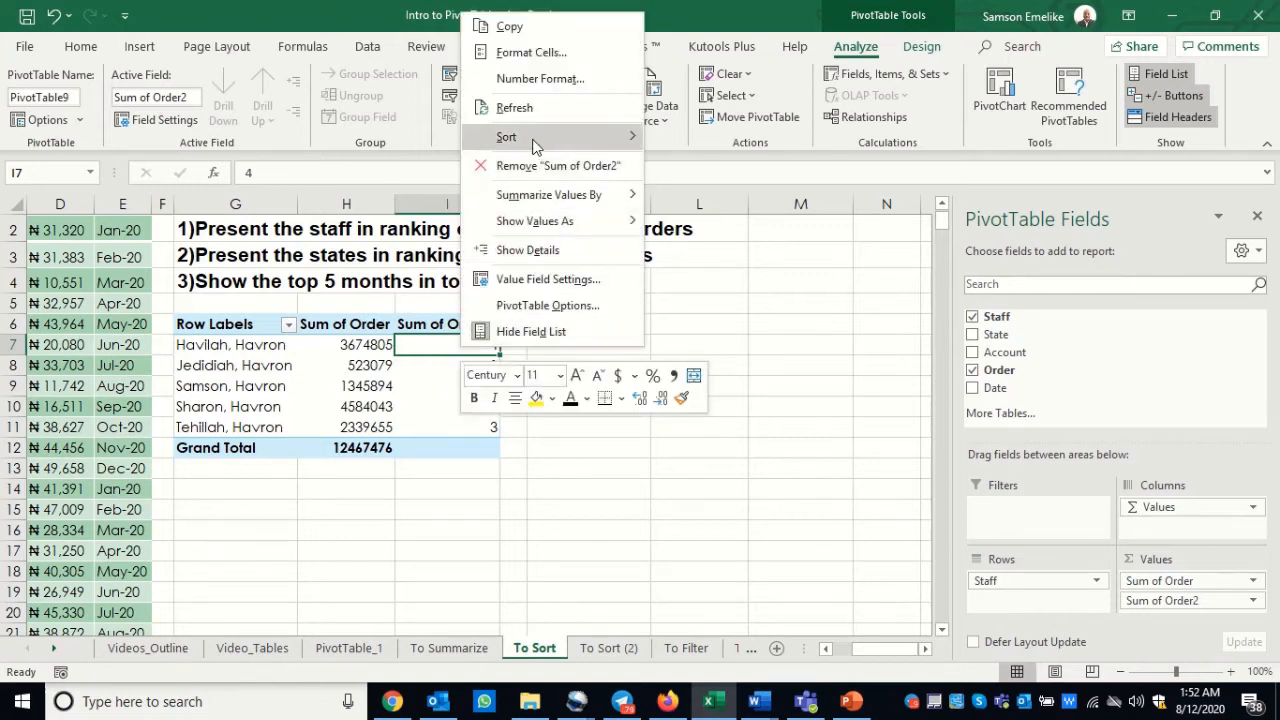
mouse_move(533, 146)
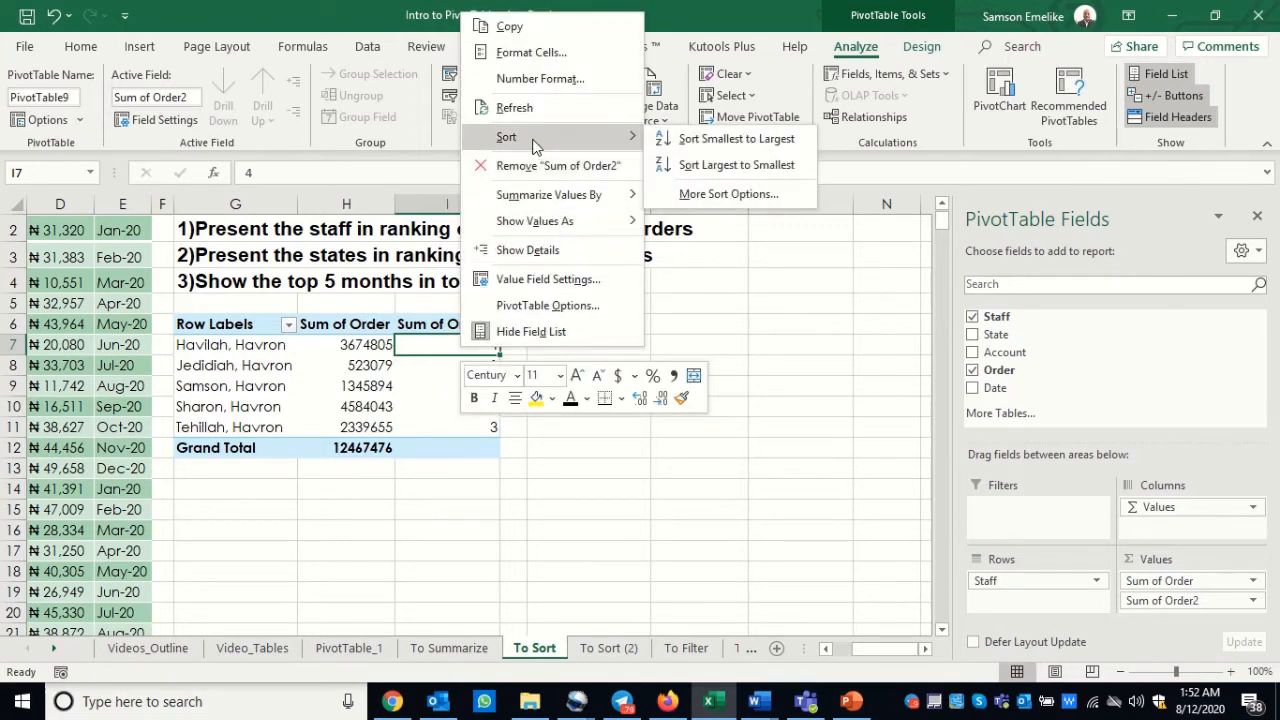
click(737, 140)
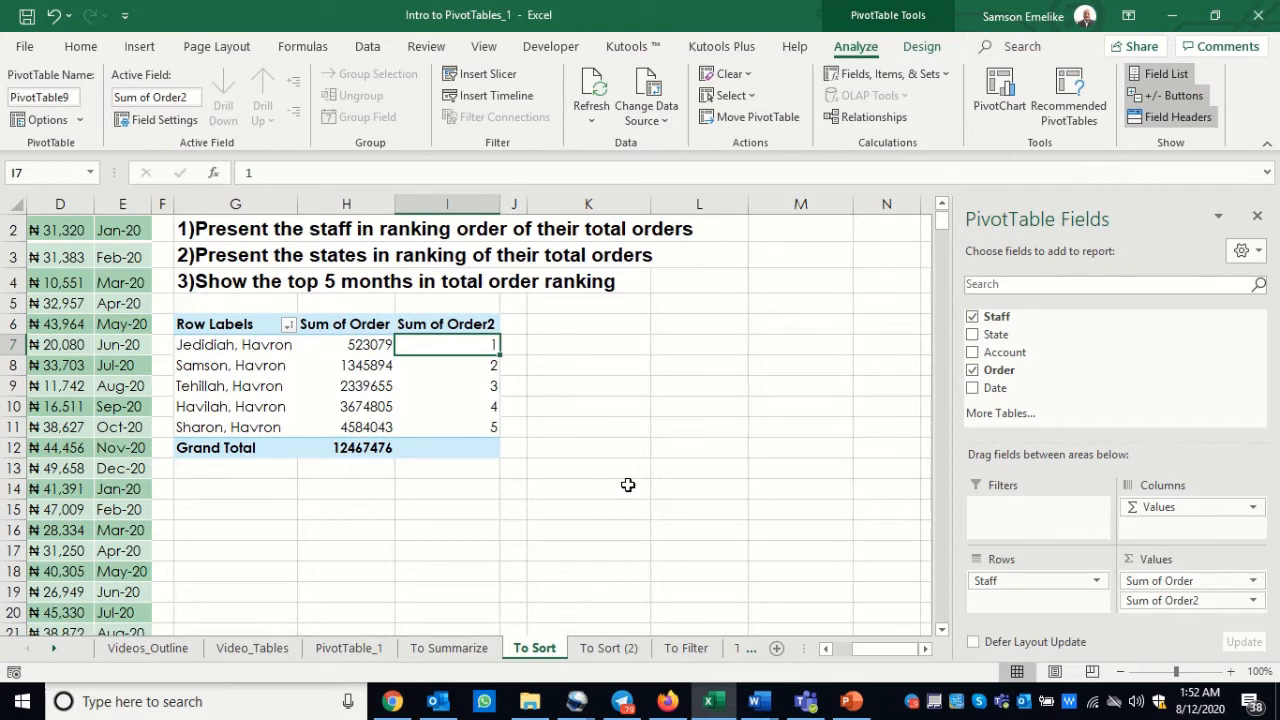
Step: Format the Sum of Order field as Currency with 0 decimal places and the ₦ Igbo symbol
click(343, 345)
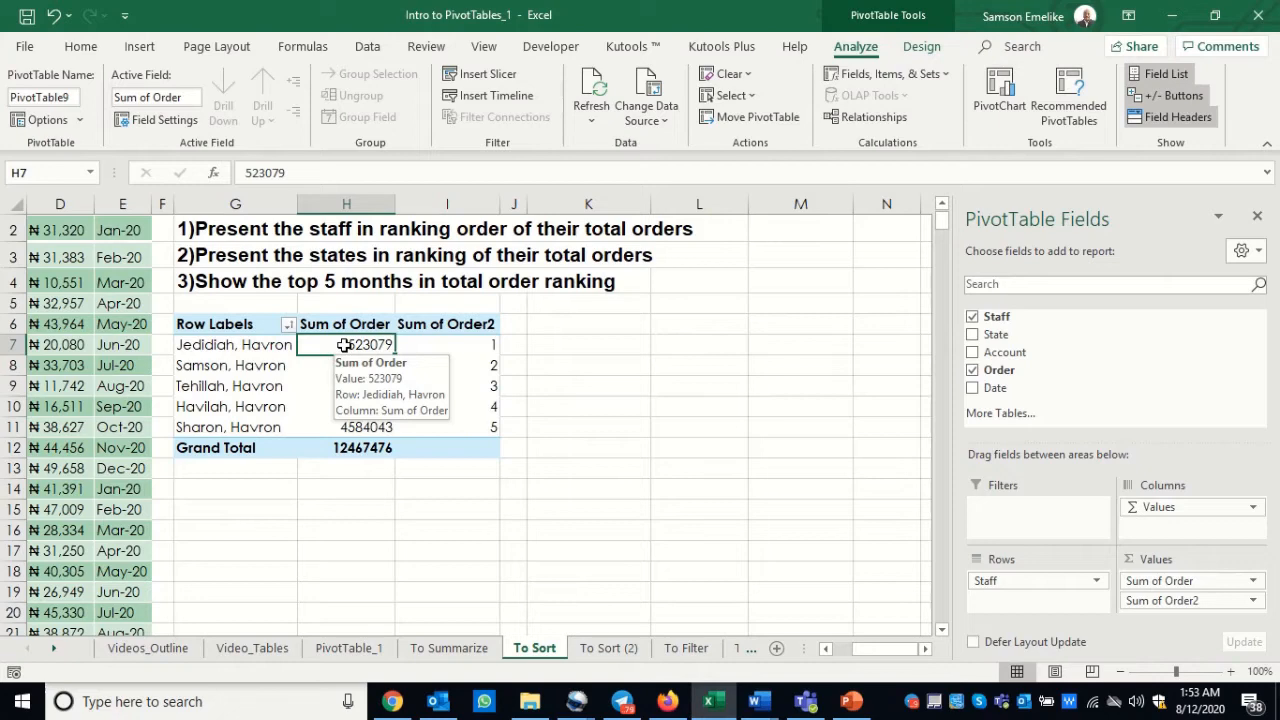
right_click(345, 348)
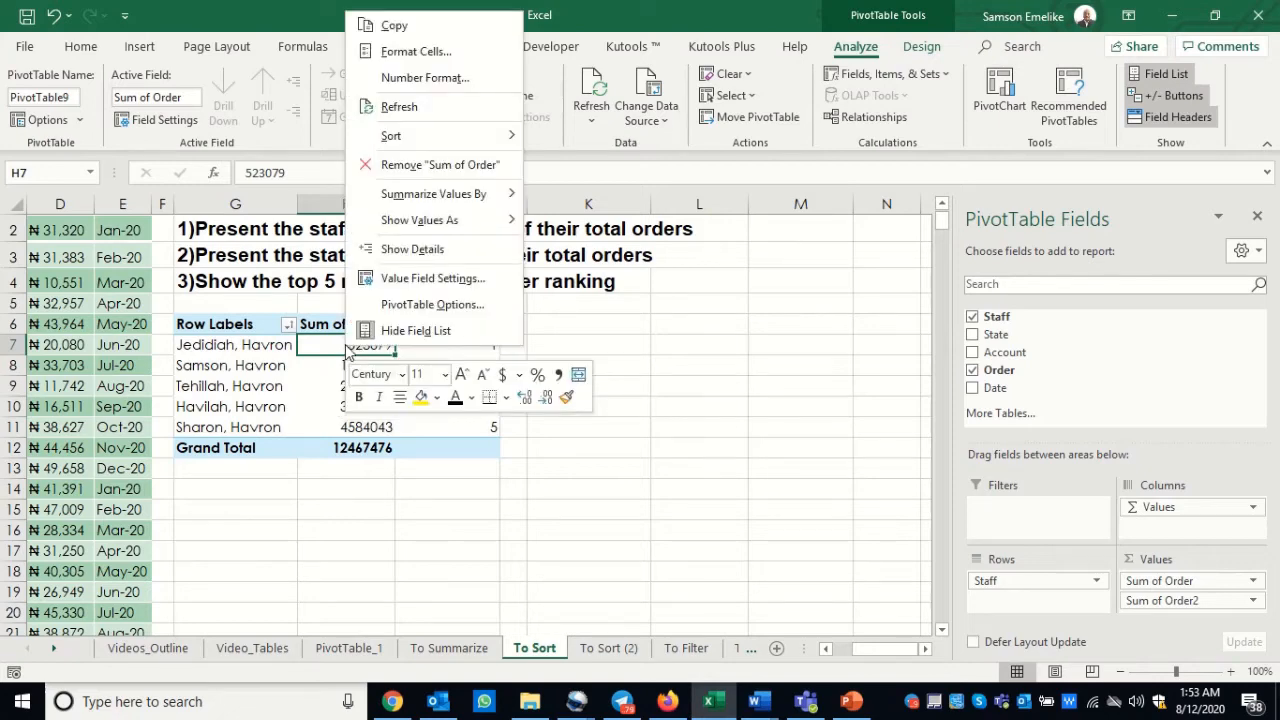
click(441, 82)
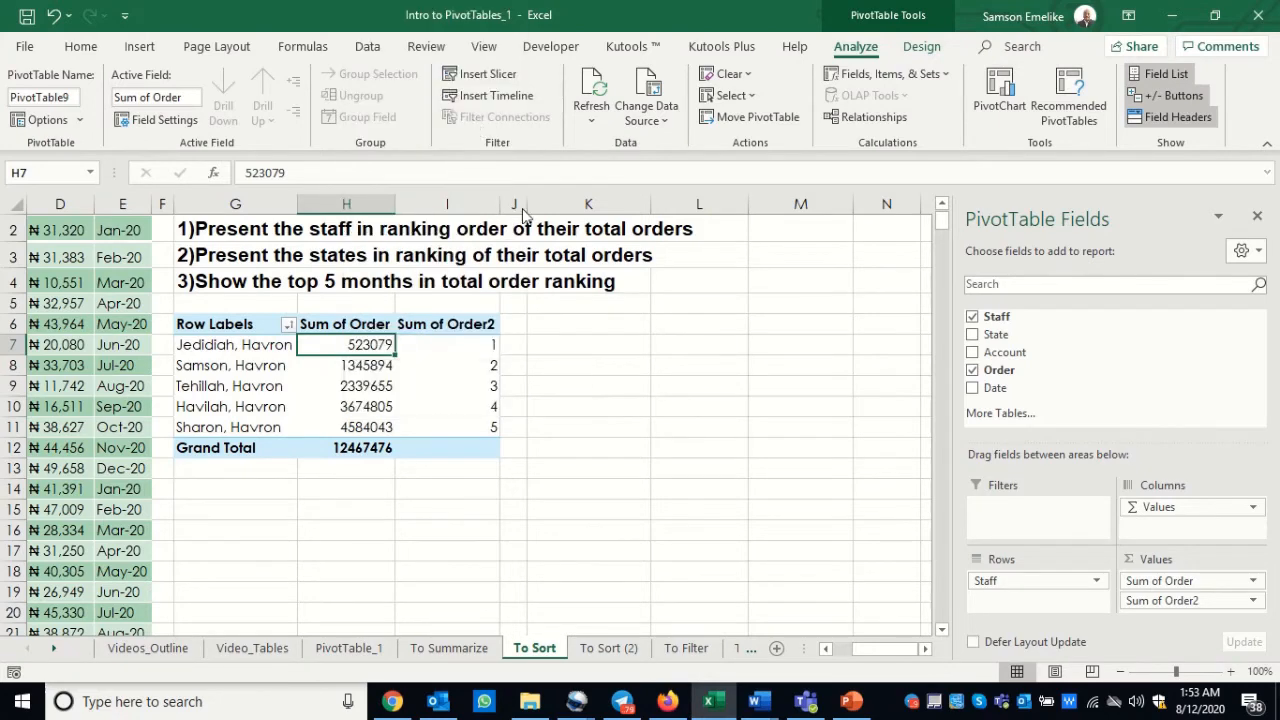
drag(437, 29, 696, 150)
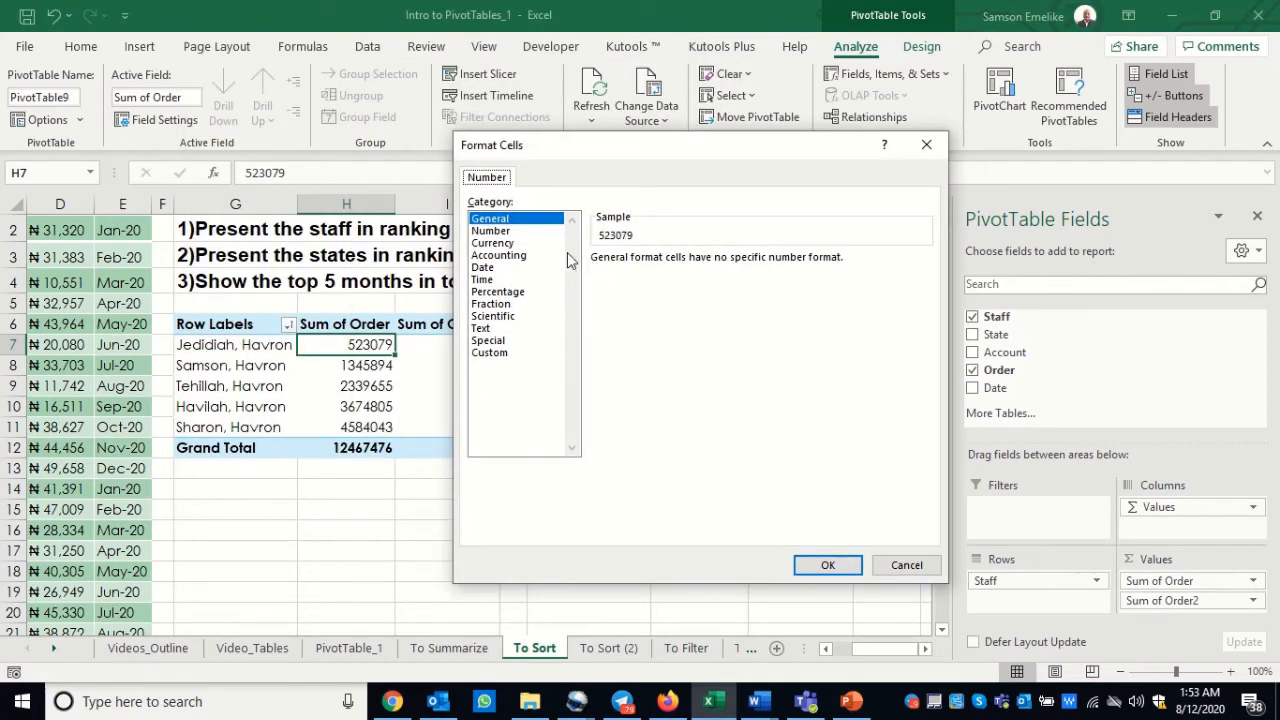
click(505, 244)
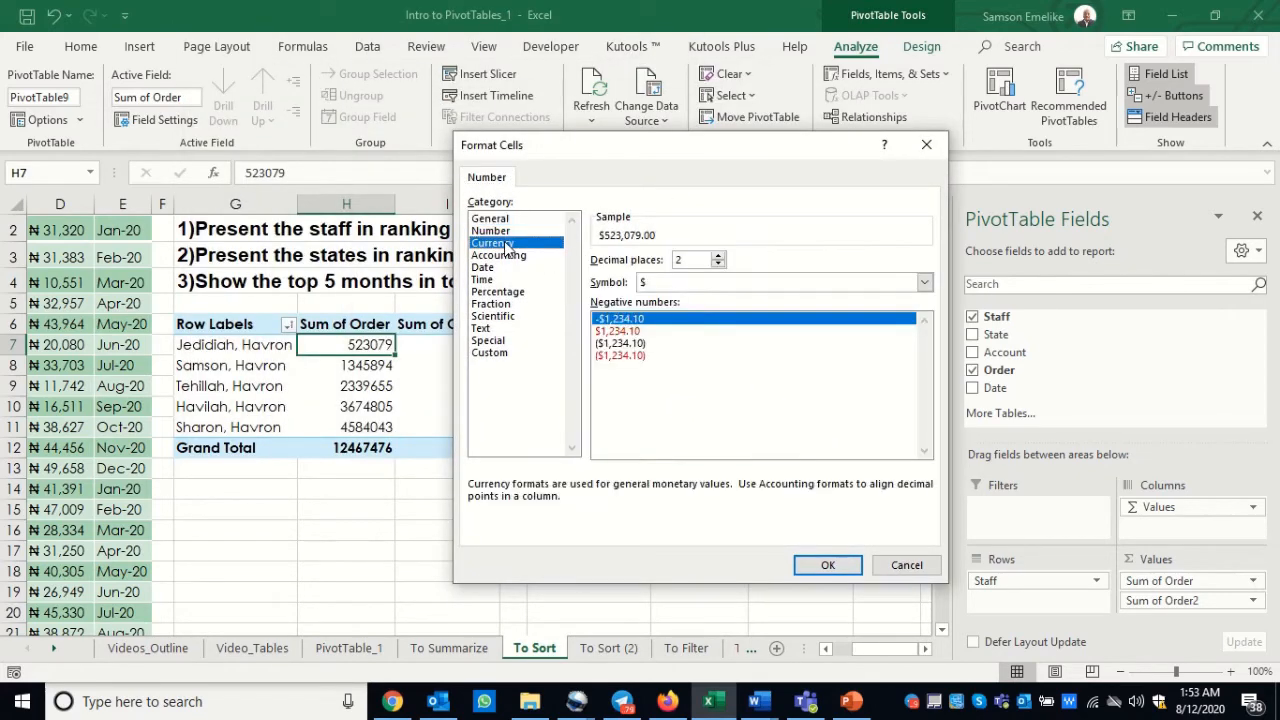
click(717, 265)
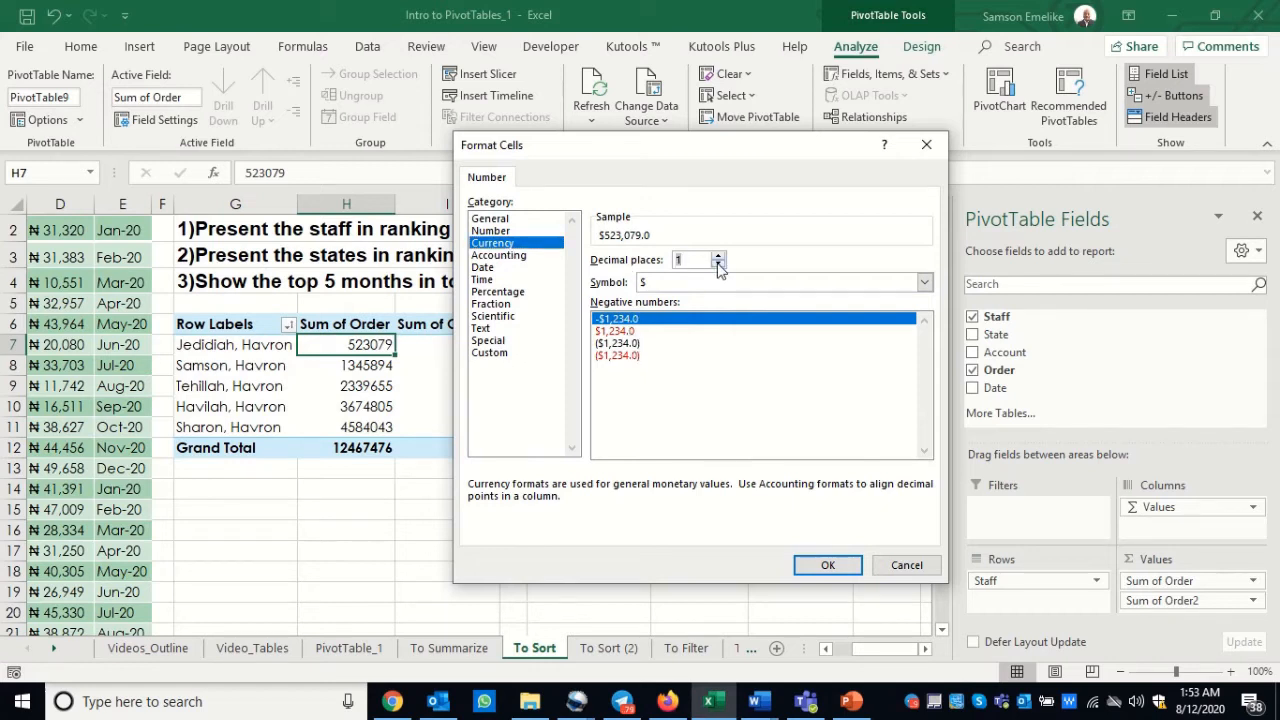
click(717, 265)
click(698, 285)
scroll(688, 505, down, 7)
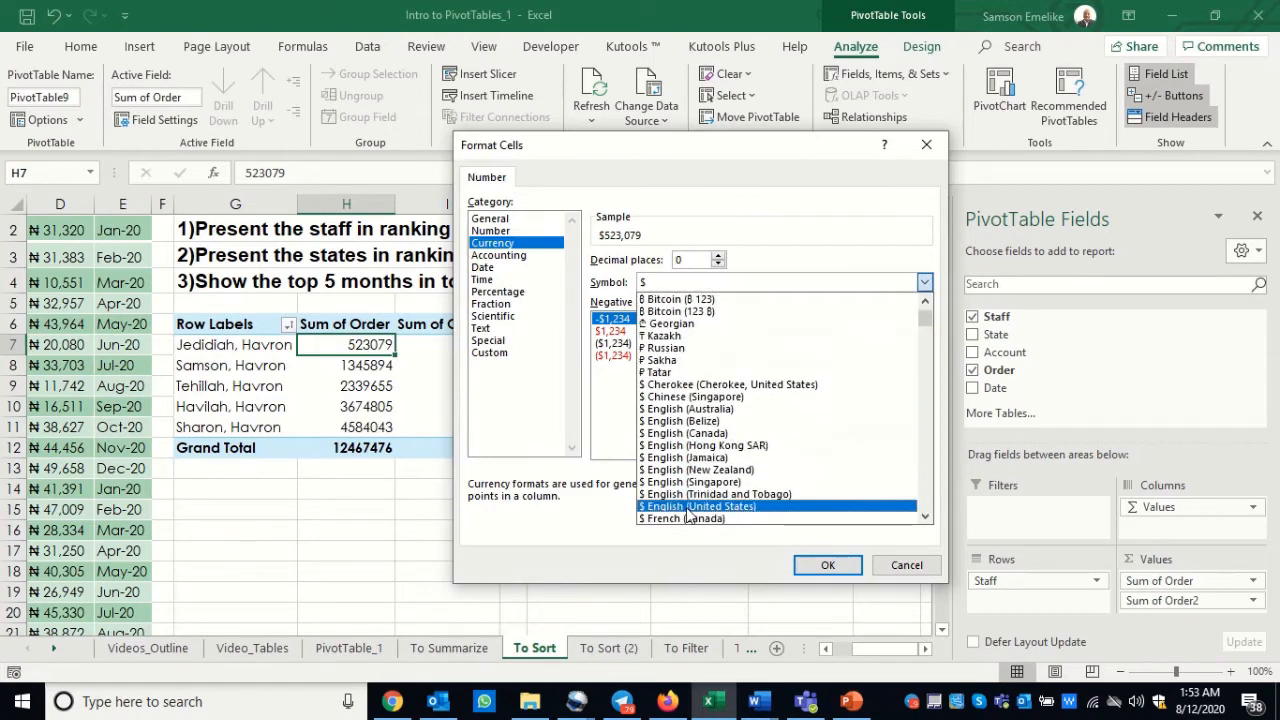
scroll(688, 515, down, 9)
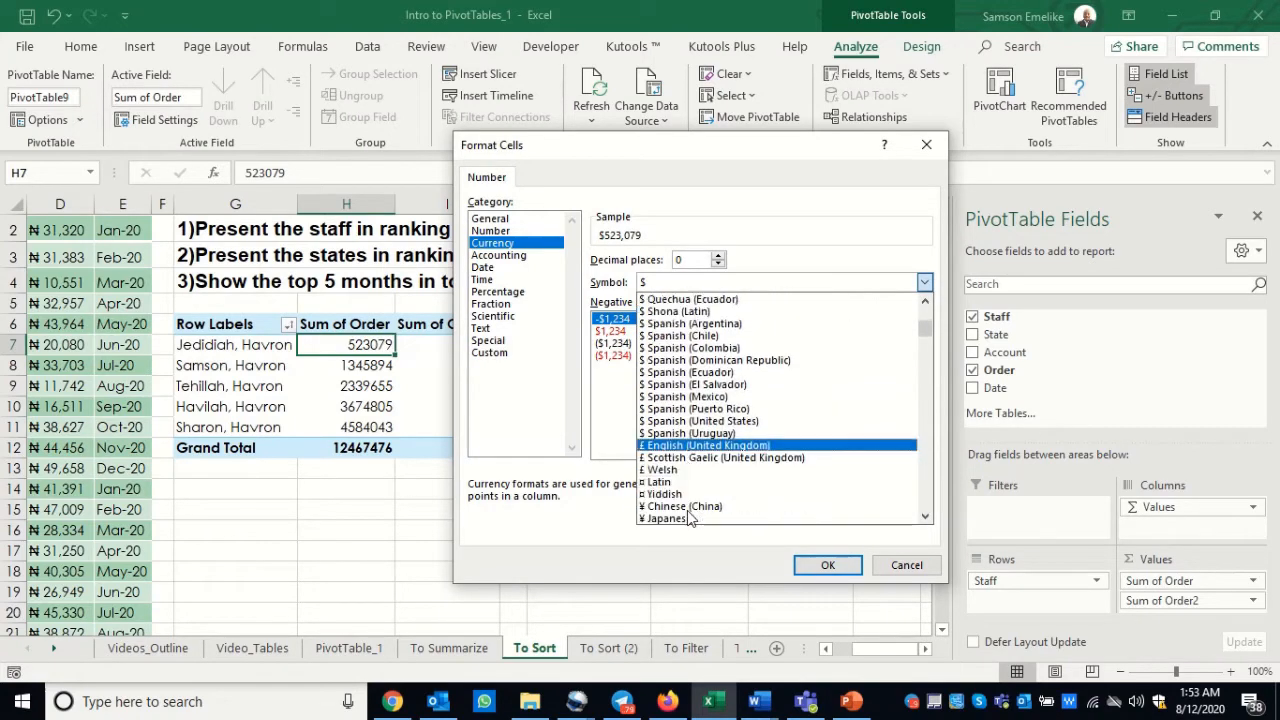
scroll(688, 515, down, 3)
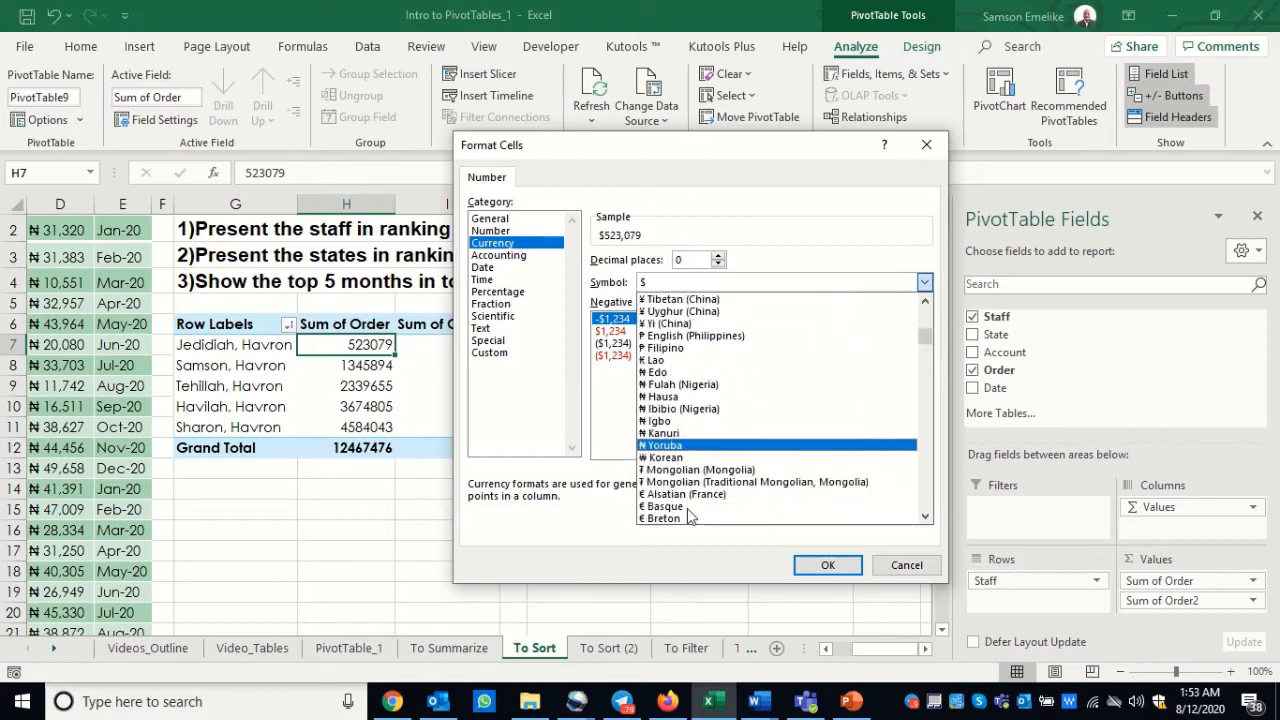
click(661, 423)
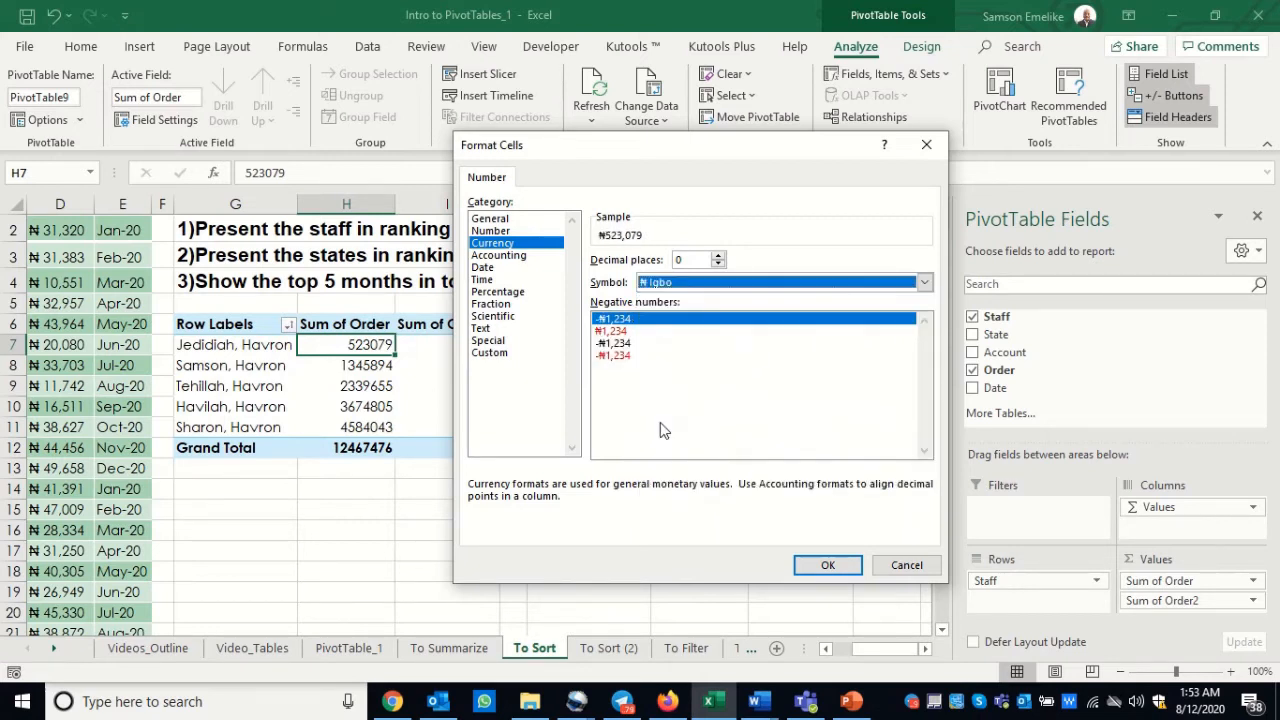
click(827, 565)
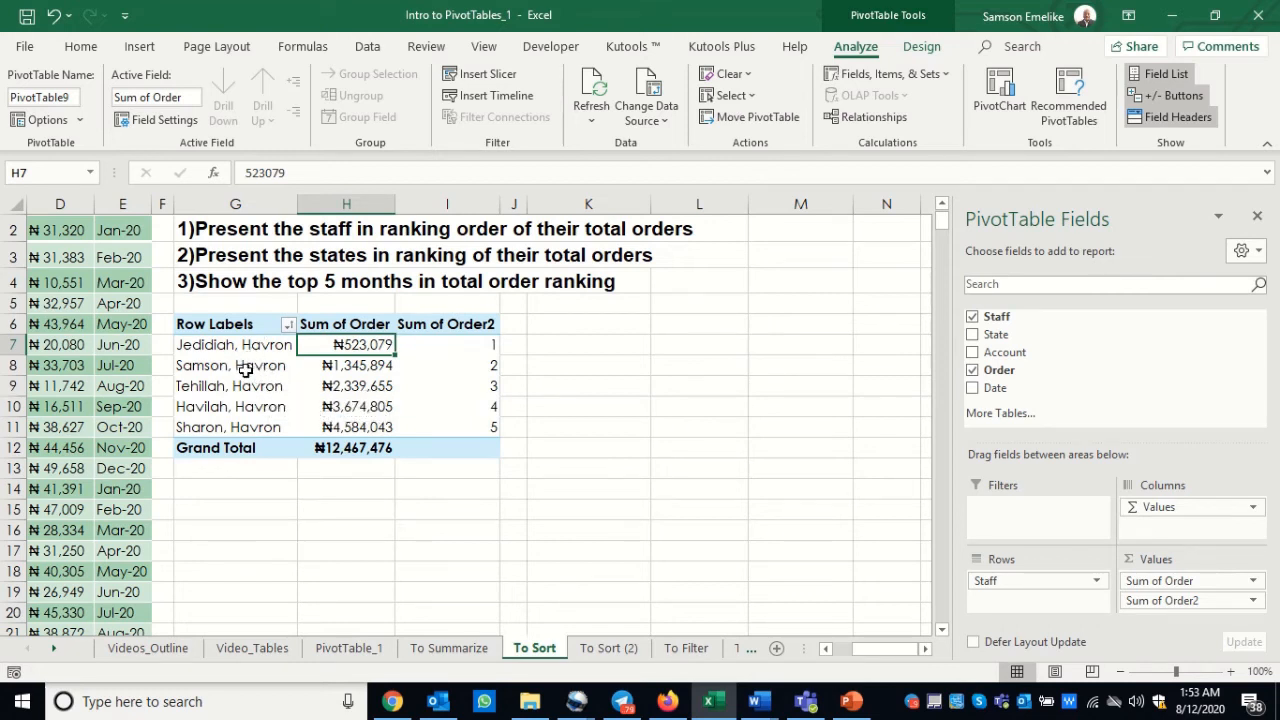
Step: Copy the staff PivotTable with its Sum of Order and Sum of Order2 columns to cell K6
drag(214, 323, 427, 445)
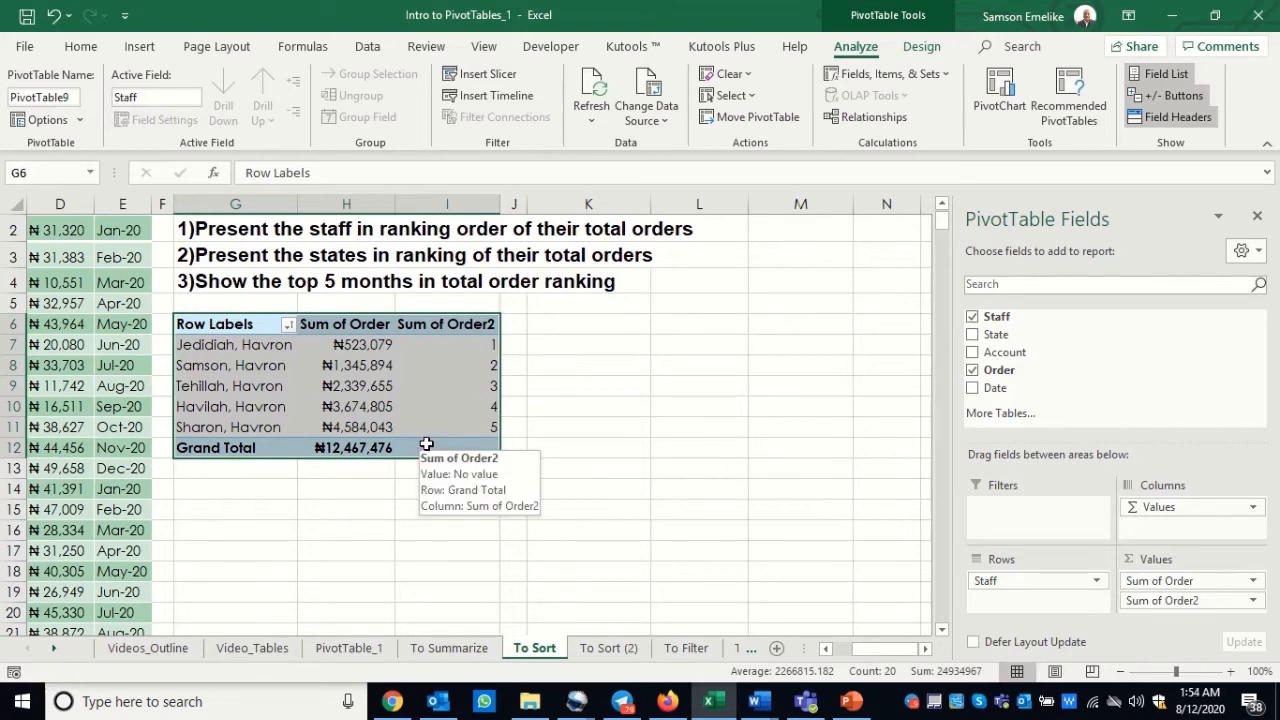
key(ctrl+c)
click(580, 326)
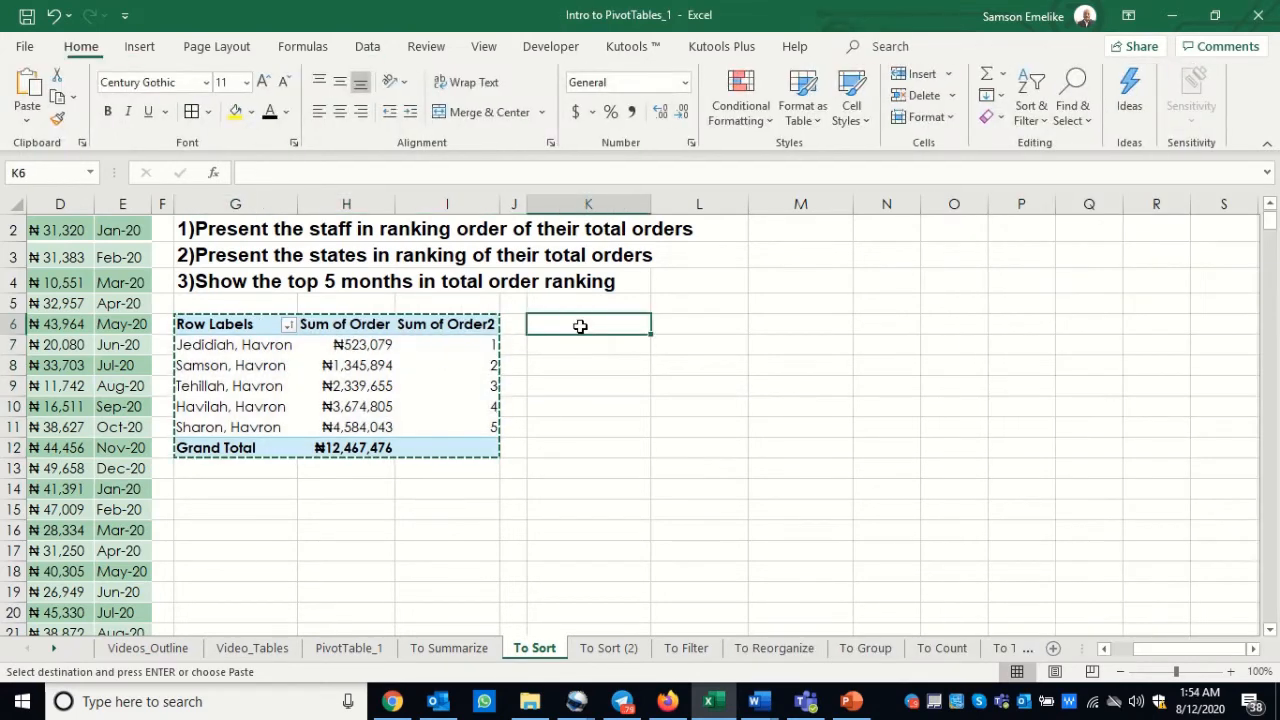
key(ctrl+v)
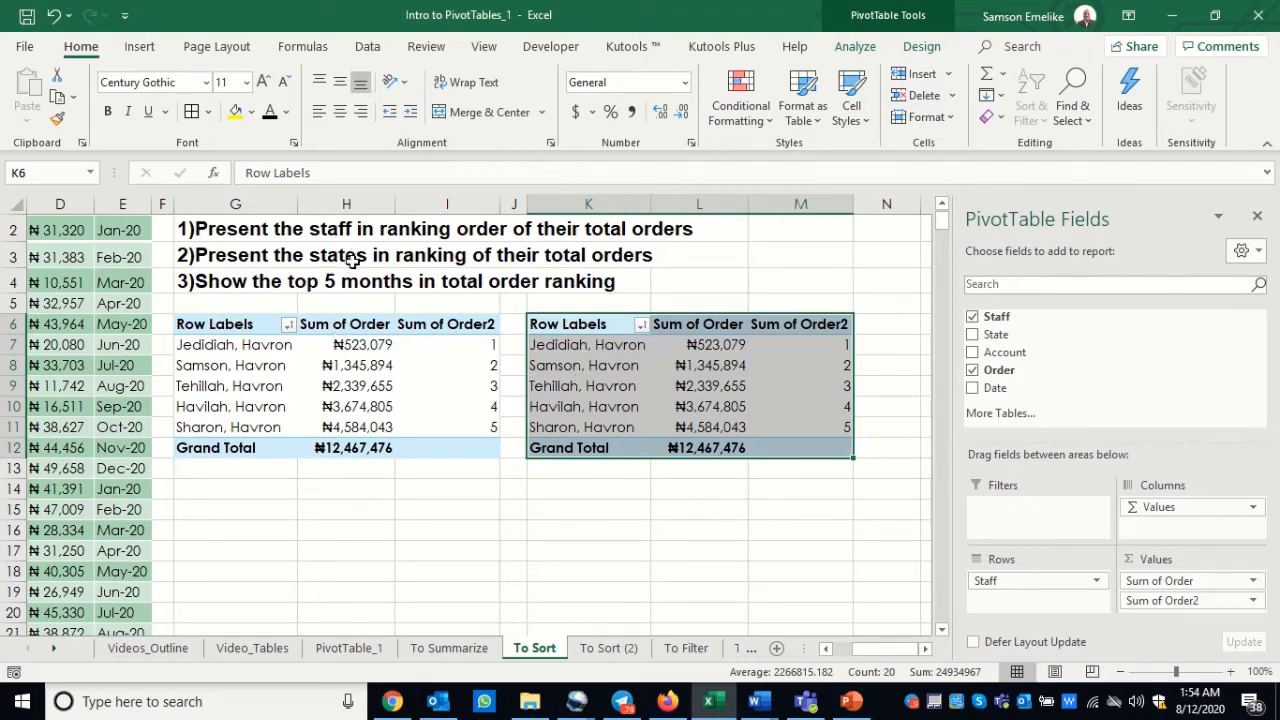
Step: Replace the Staff field with State in the rows of the PivotTable at K6
click(583, 377)
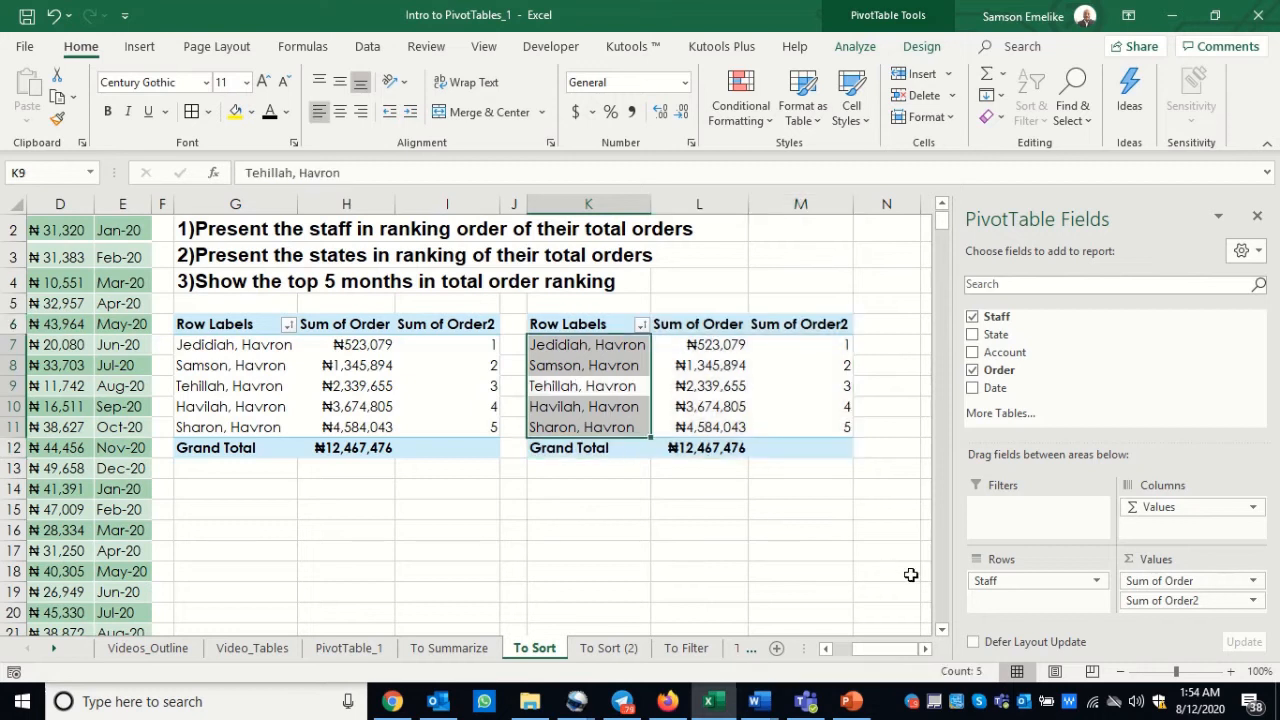
drag(990, 585, 846, 563)
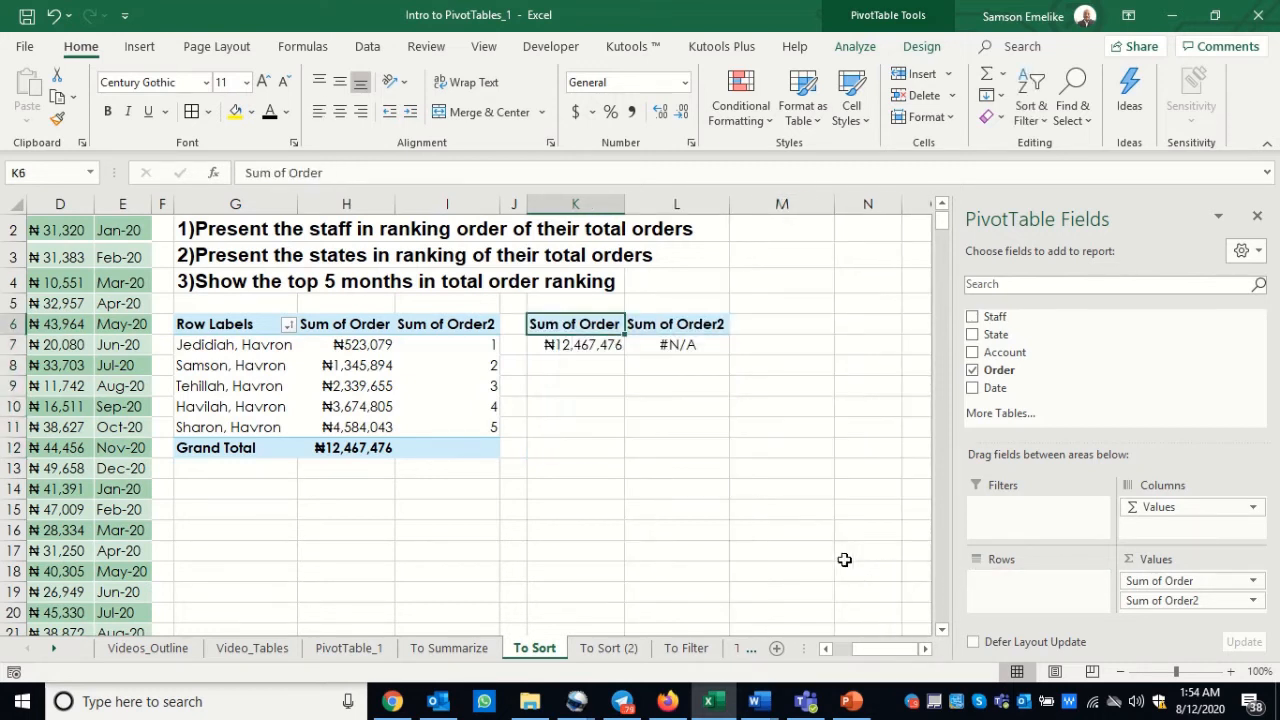
drag(993, 342, 1015, 588)
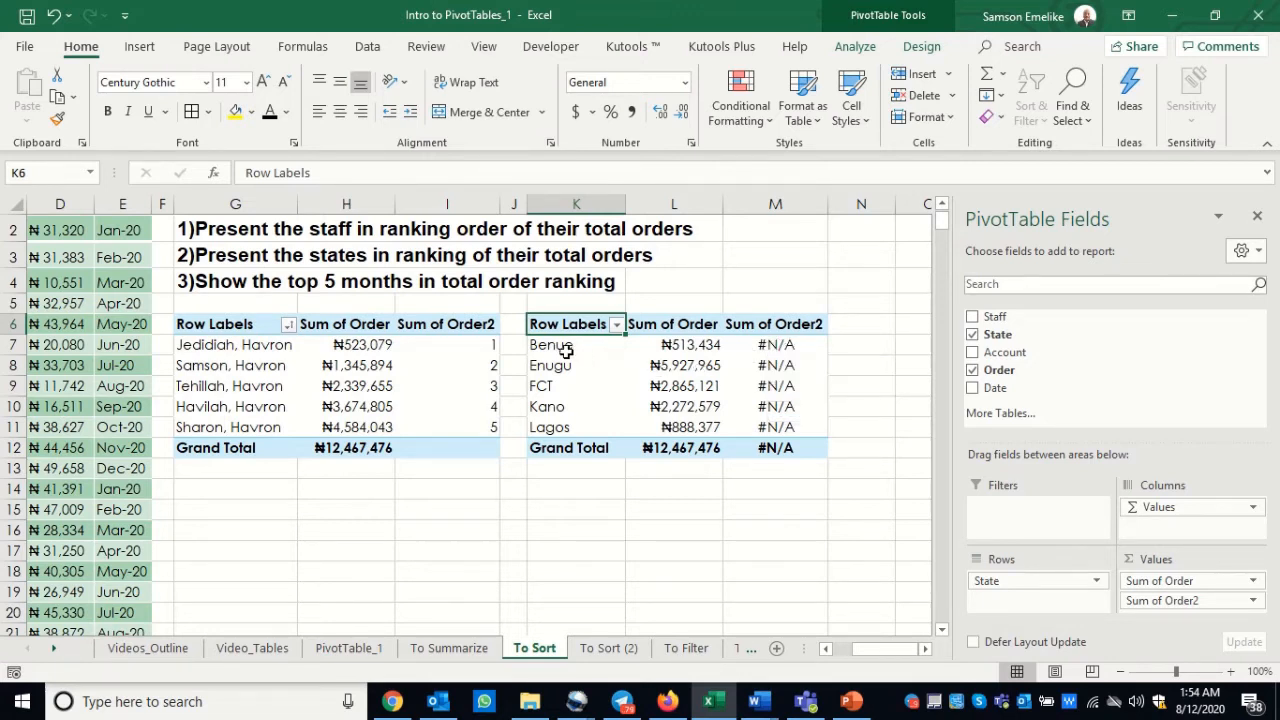
Step: Set State as the base field for the Rank Smallest to Largest display of Sum of Order2 in the state PivotTable
click(777, 345)
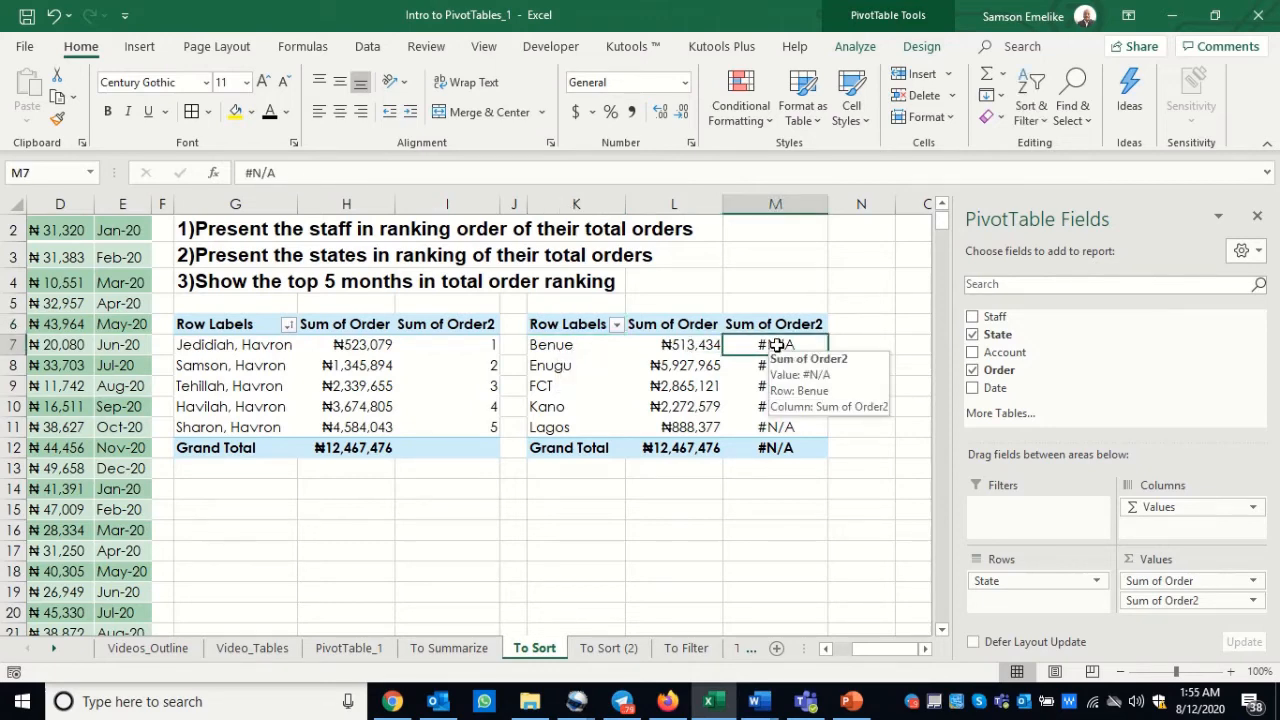
right_click(777, 345)
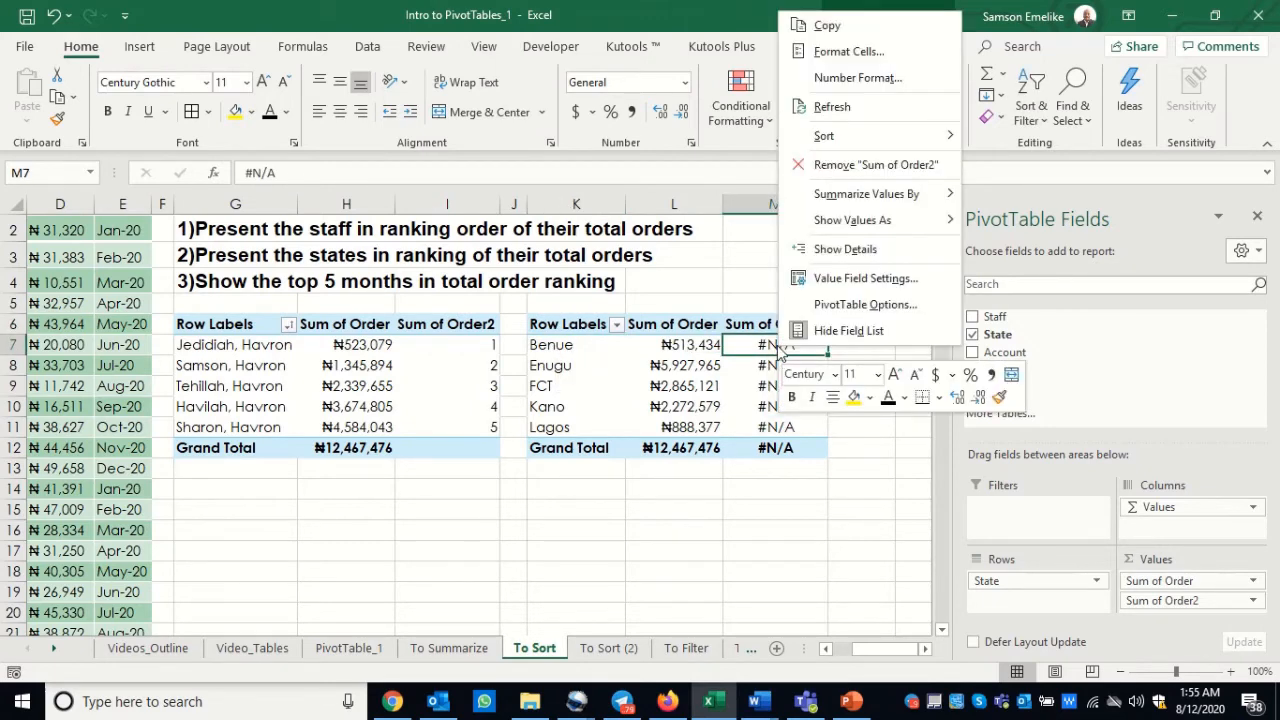
click(835, 283)
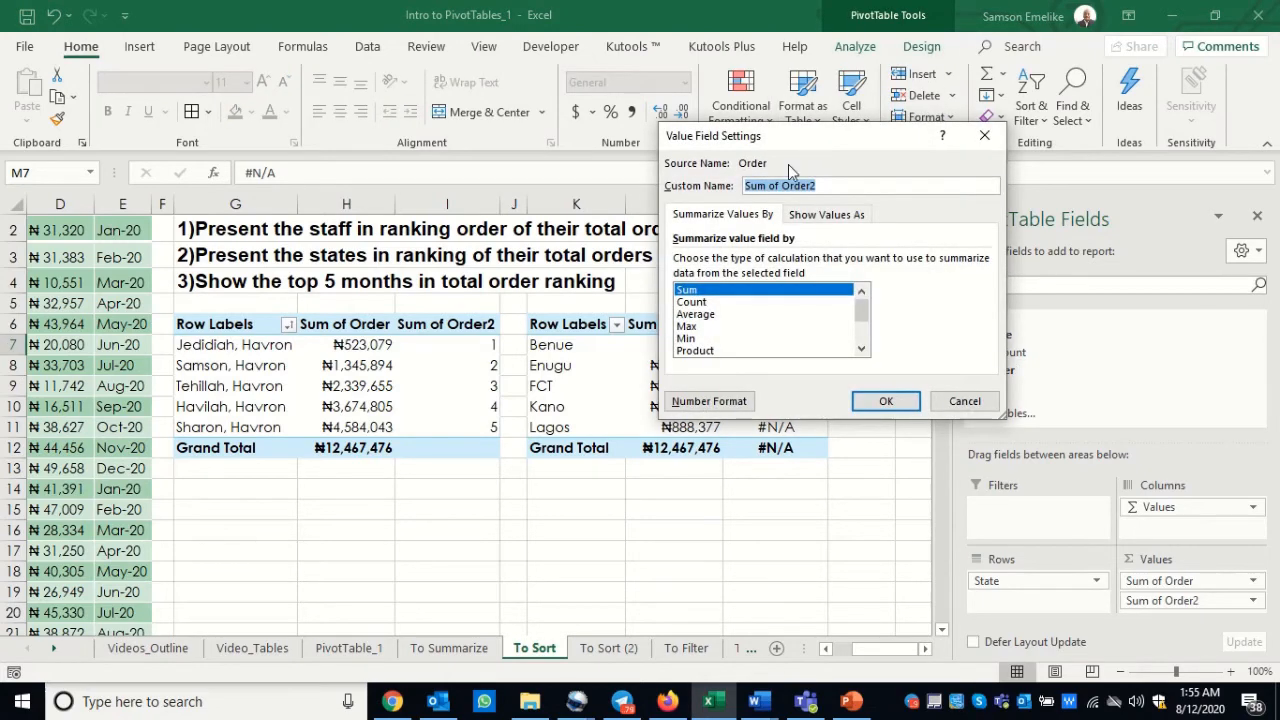
drag(813, 141, 460, 265)
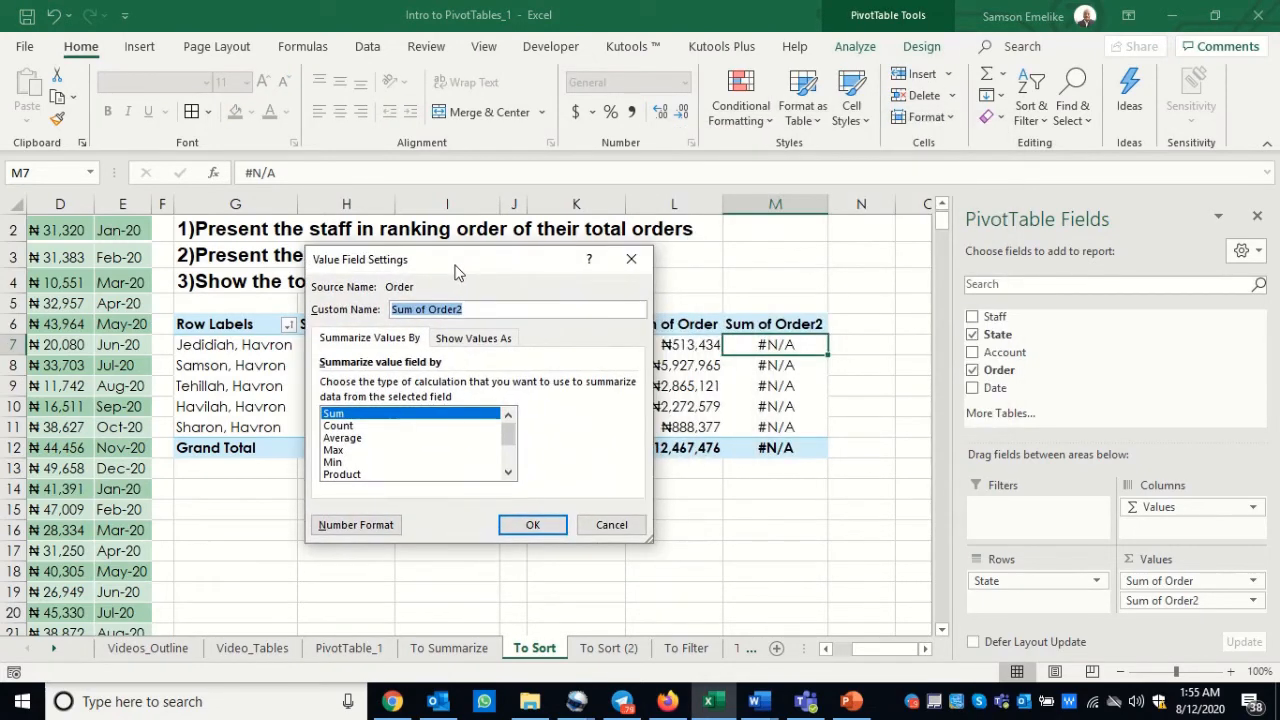
click(485, 339)
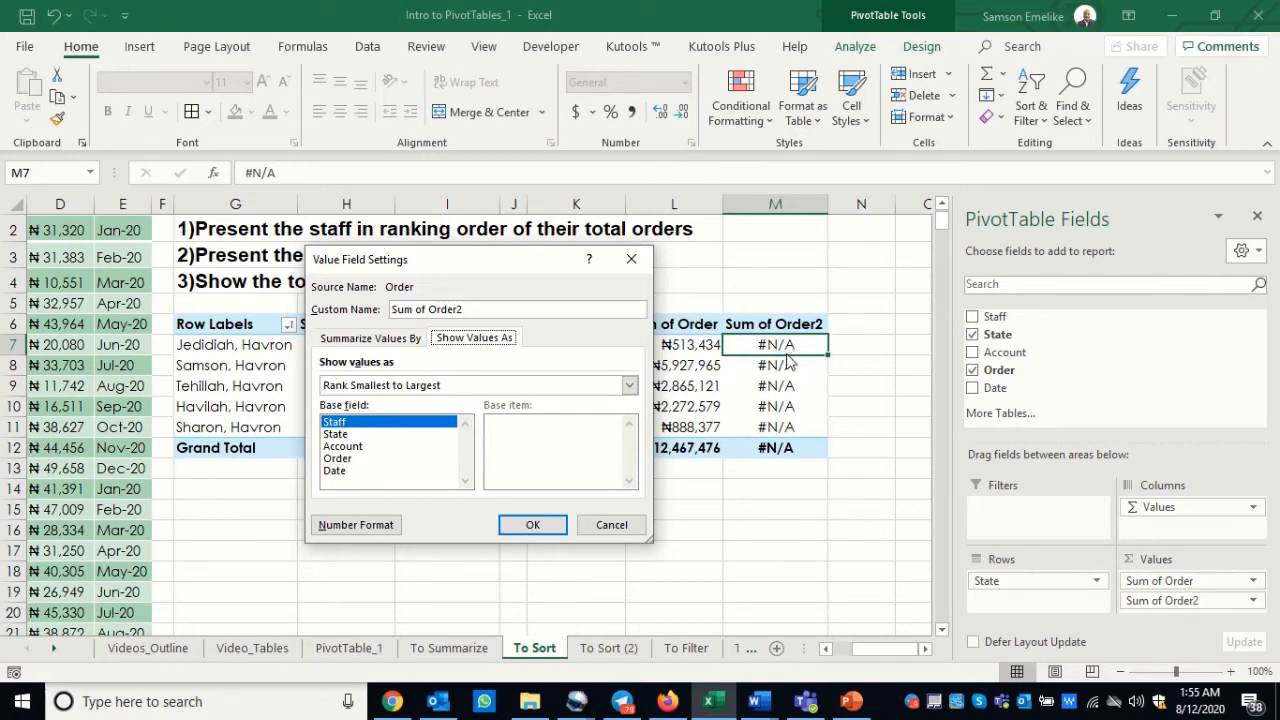
click(342, 436)
drag(468, 262, 554, 236)
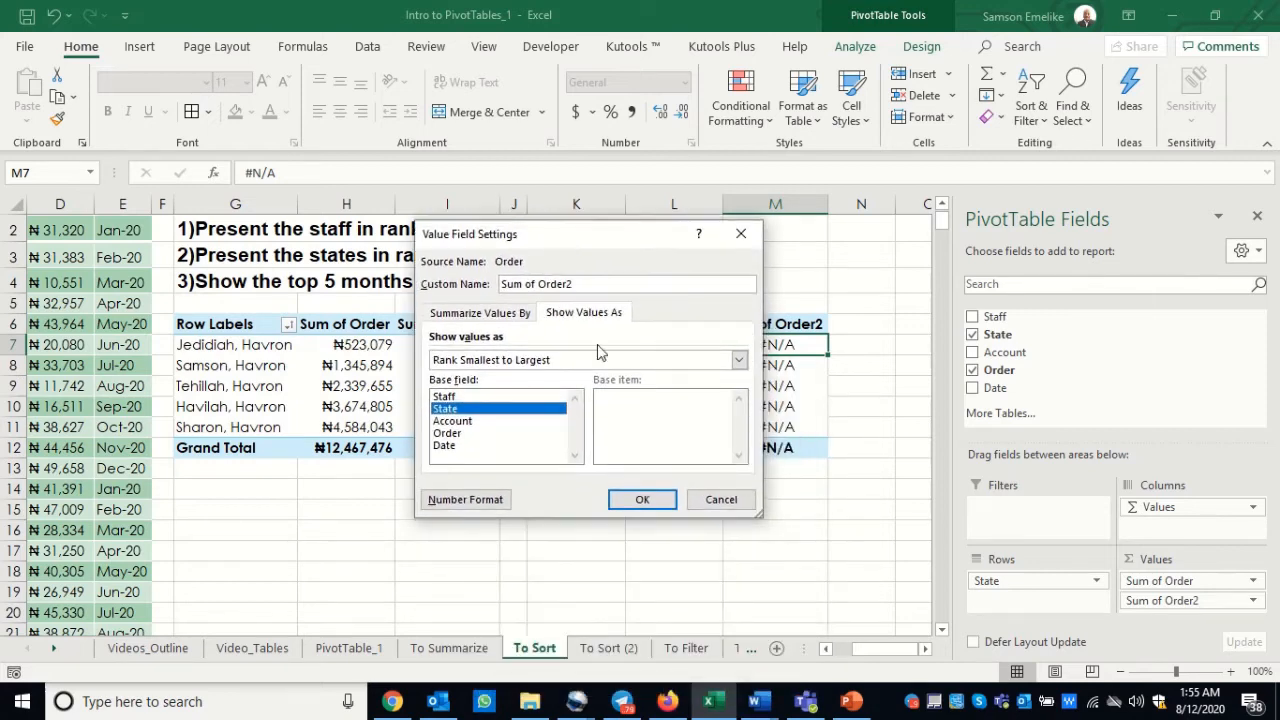
click(645, 502)
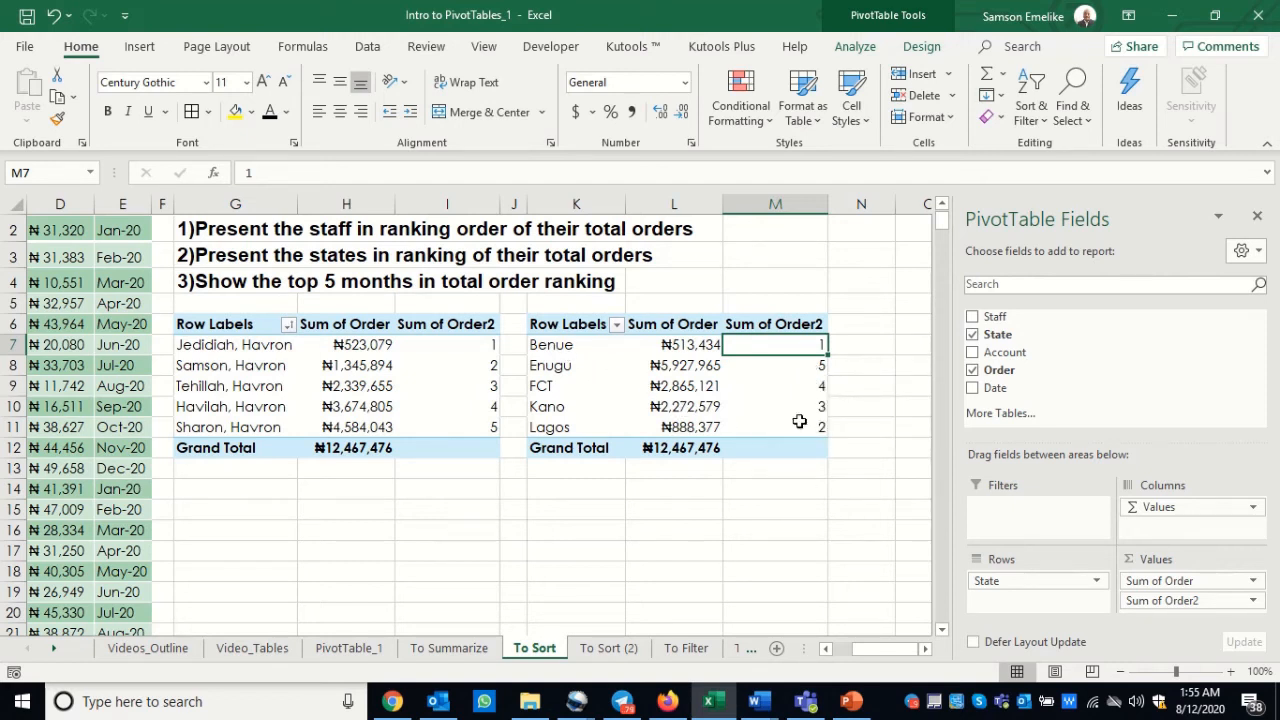
Step: Sort the state PivotTable by its Sum of Order2 ranks from largest to smallest
mouse_move(800, 400)
right_click(788, 352)
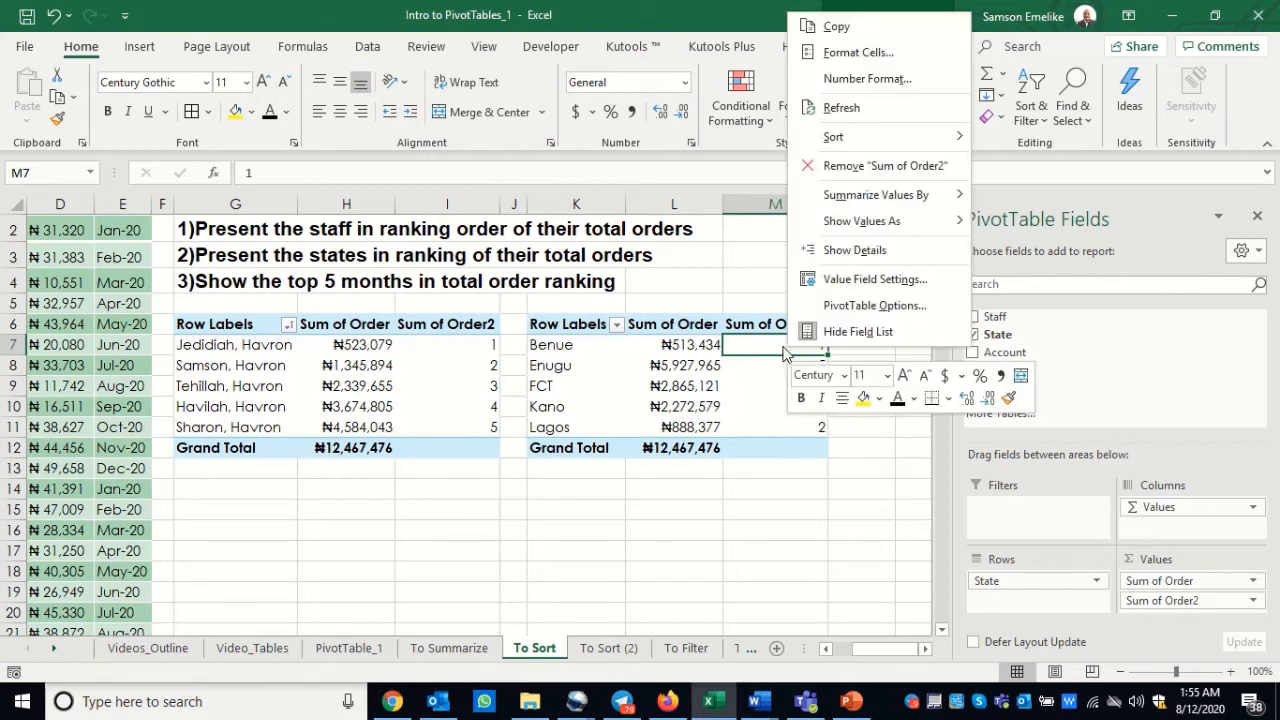
mouse_move(845, 140)
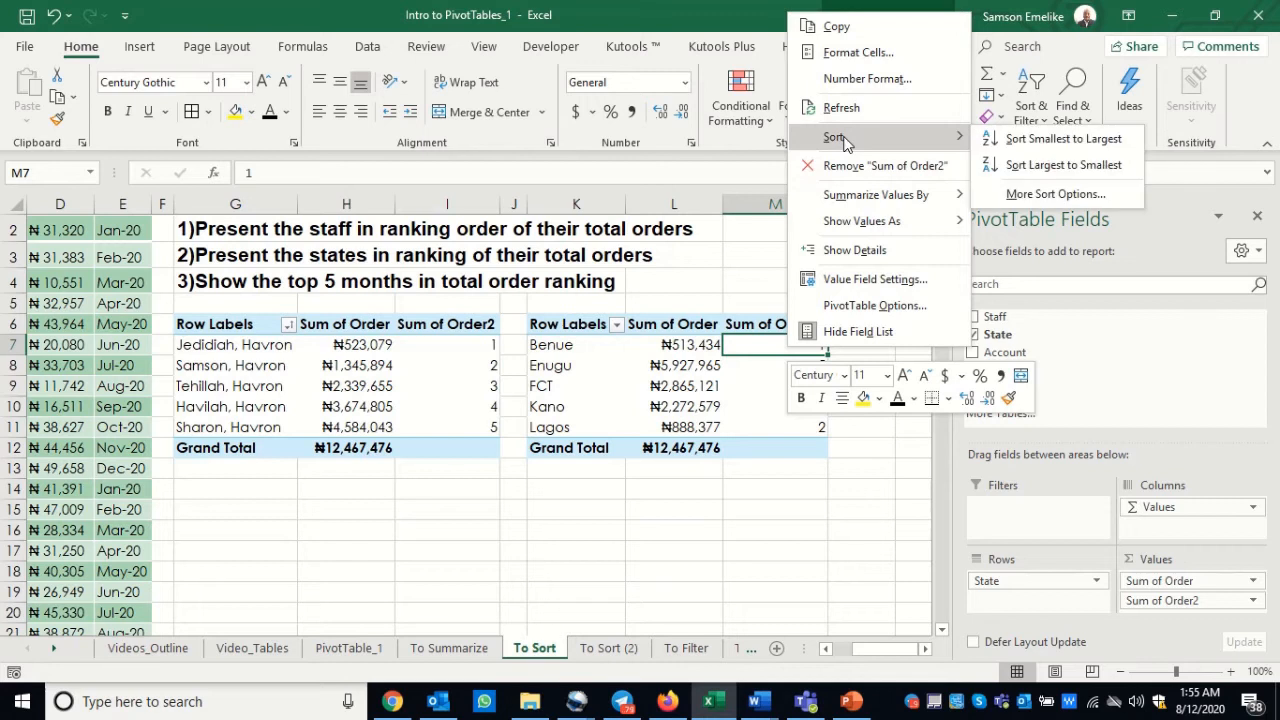
click(1083, 166)
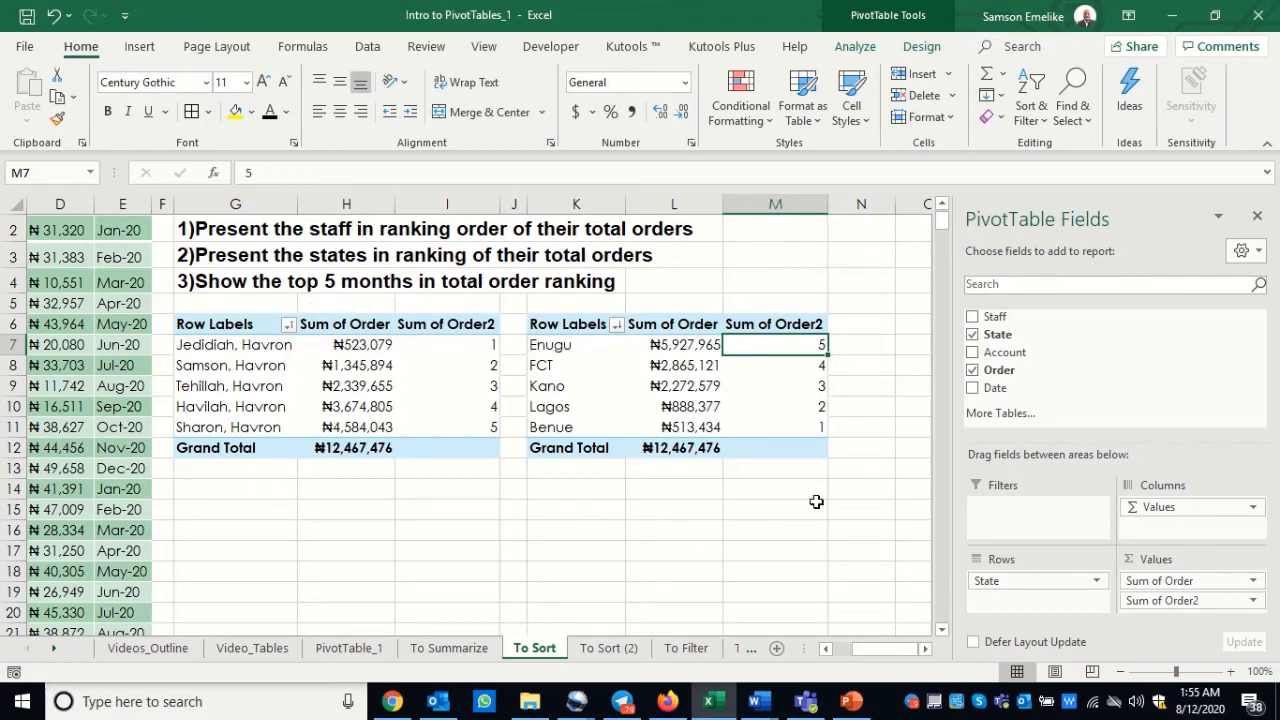
Step: Copy the whole state PivotTable, including its Grand Total row, to cell O6
click(926, 650)
click(926, 650)
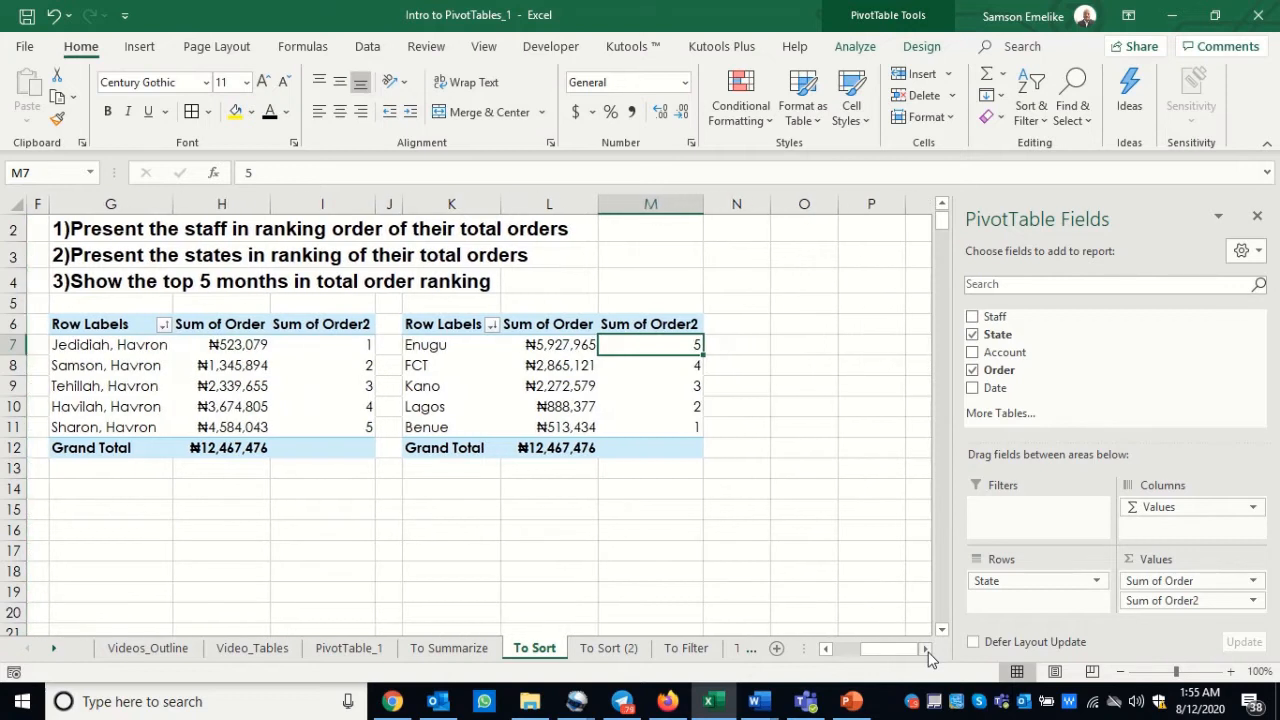
click(927, 650)
drag(420, 323, 621, 446)
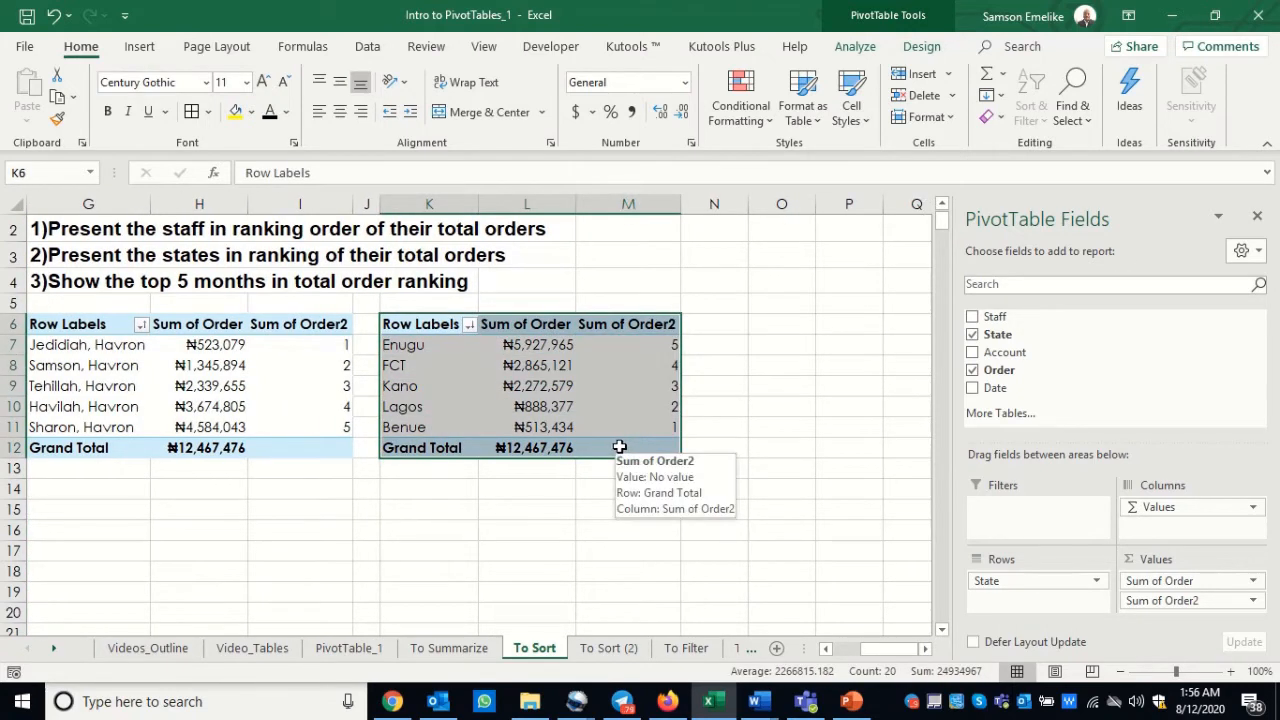
key(ctrl+c)
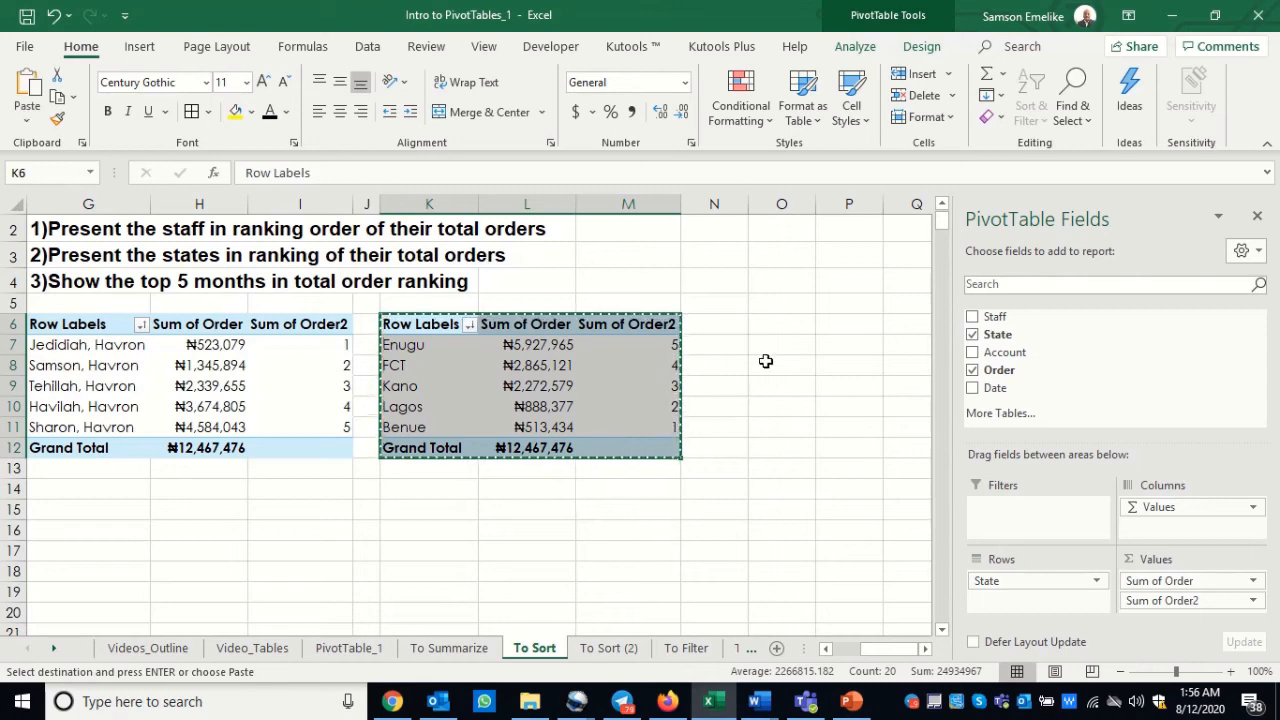
click(778, 323)
key(Up)
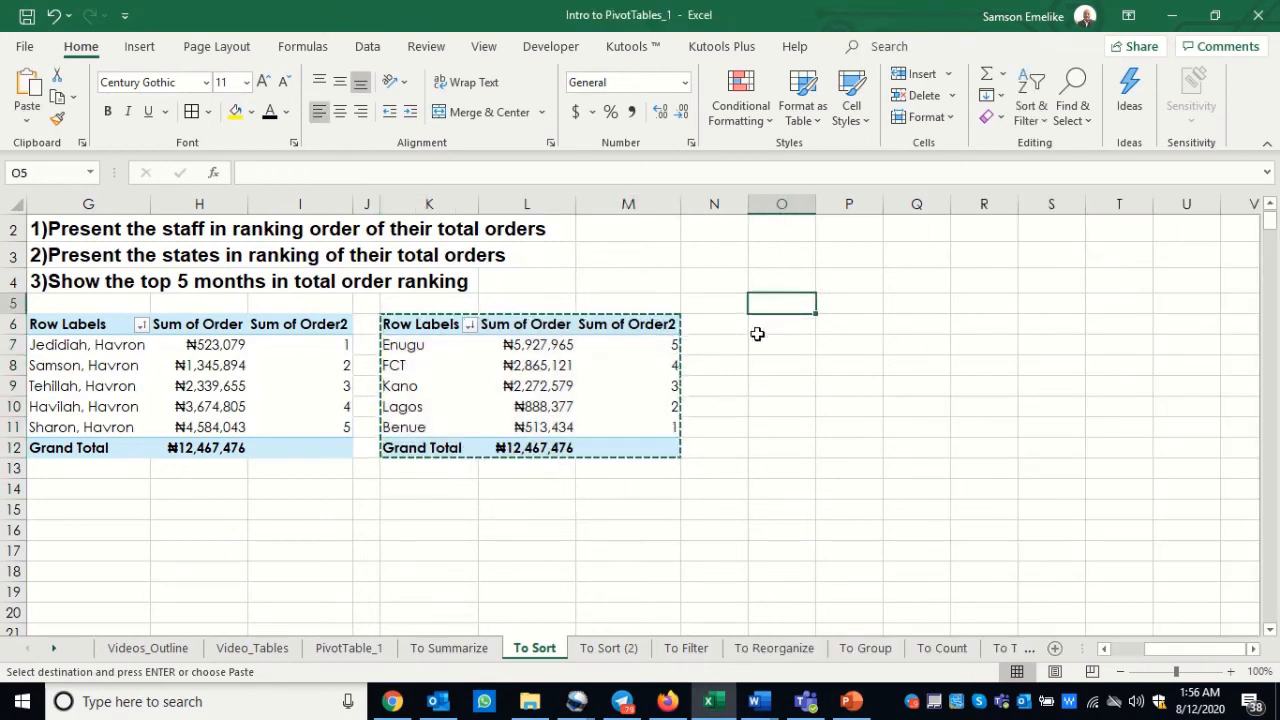
click(758, 325)
key(Return)
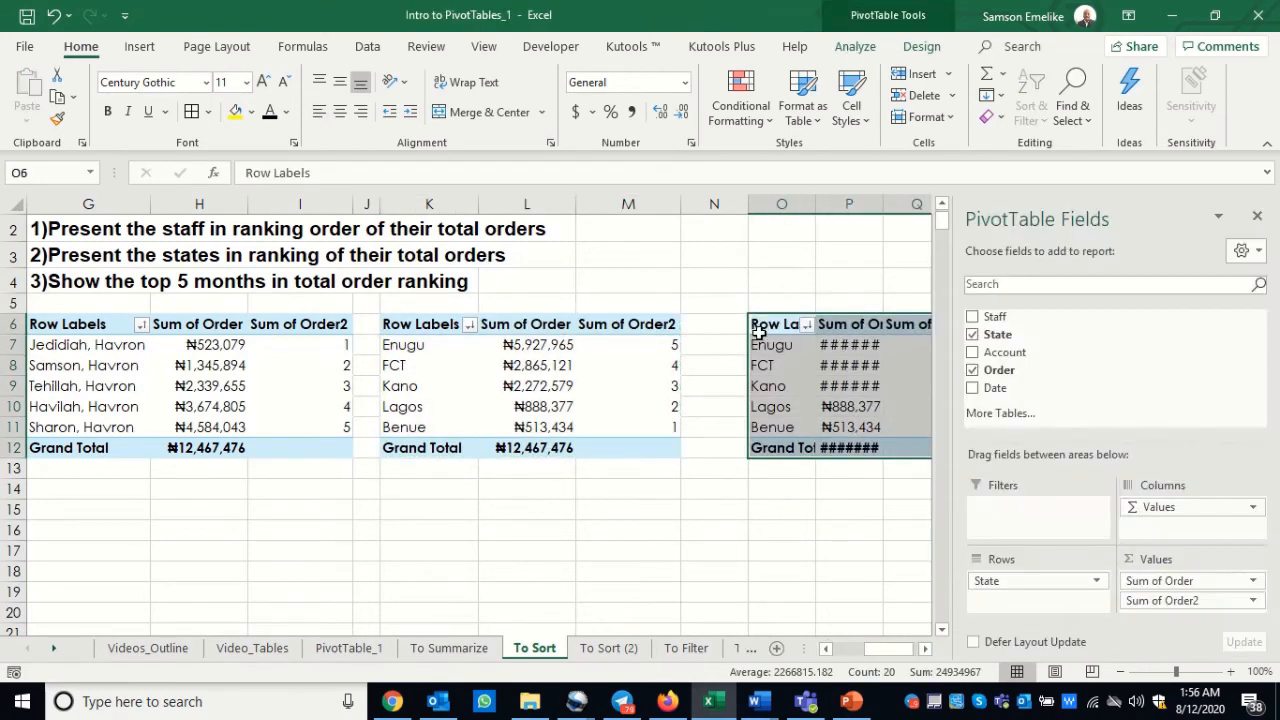
Step: Narrow the empty column N and fit column P to the width of its order totals
drag(748, 204, 705, 204)
click(924, 649)
click(924, 649)
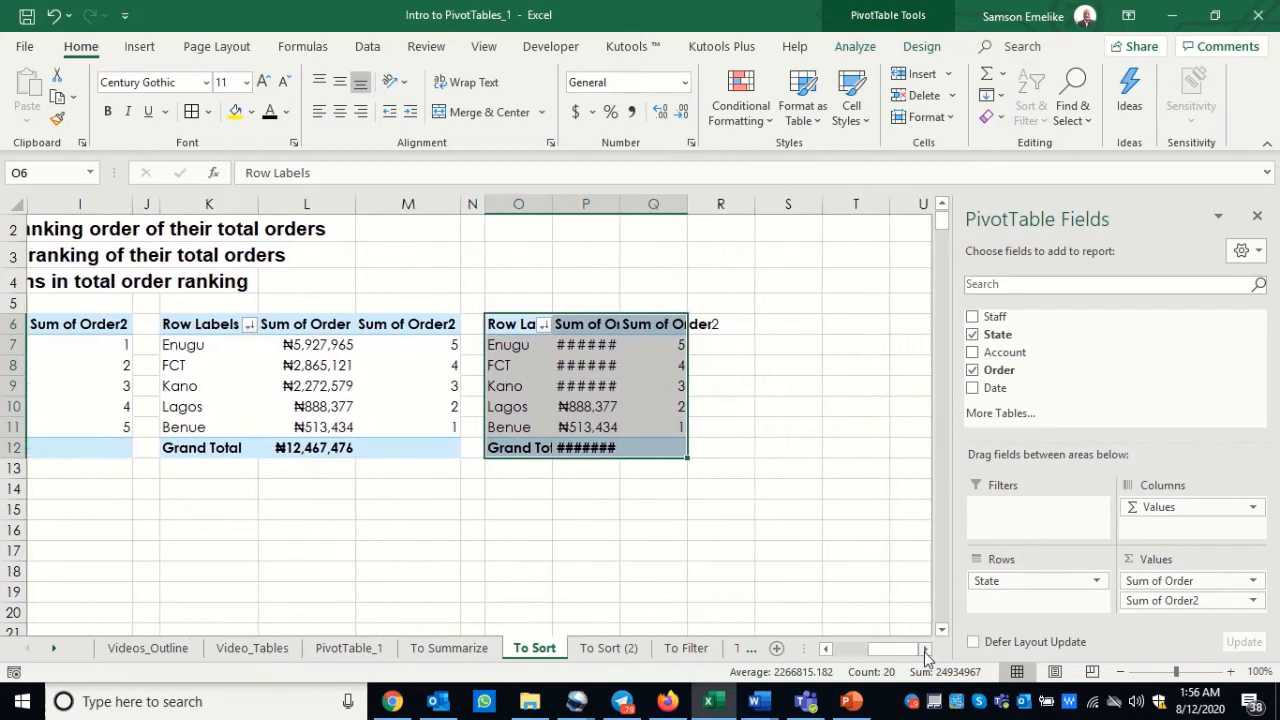
double_click(620, 204)
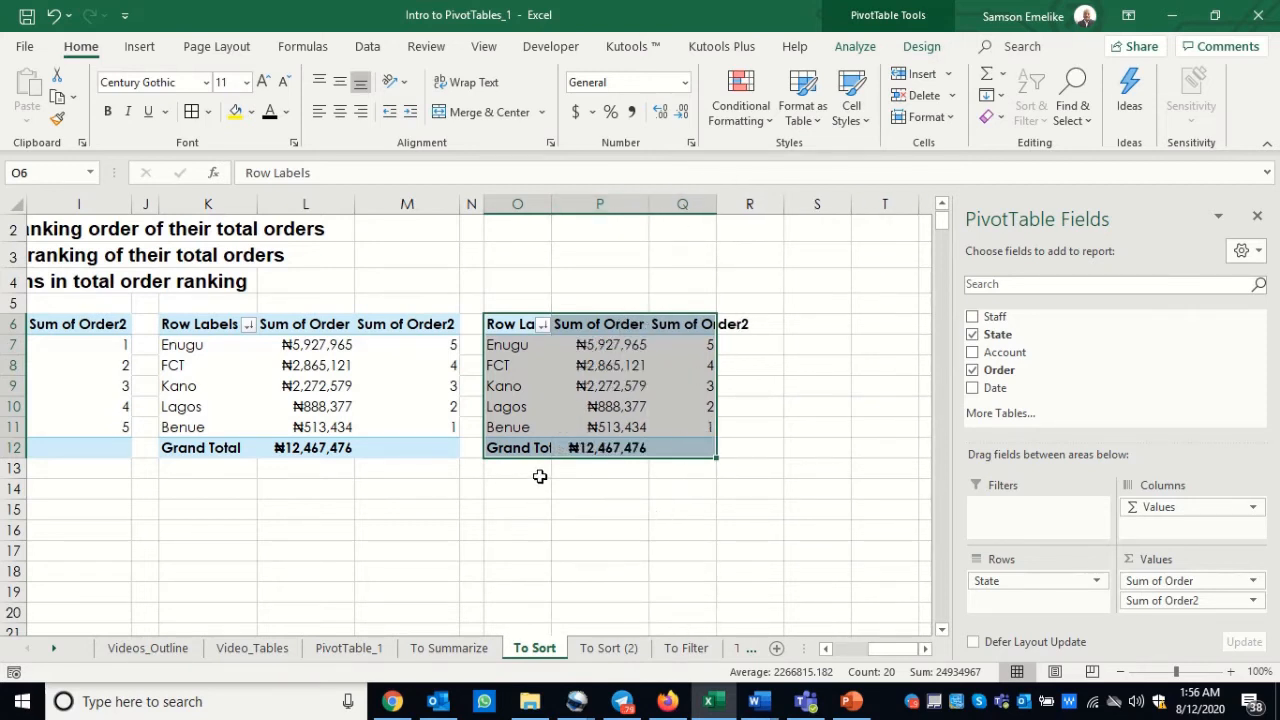
Step: In the PivotTable at O6, remove Sum of Order2 from the values and replace State with Date in the rows
click(688, 363)
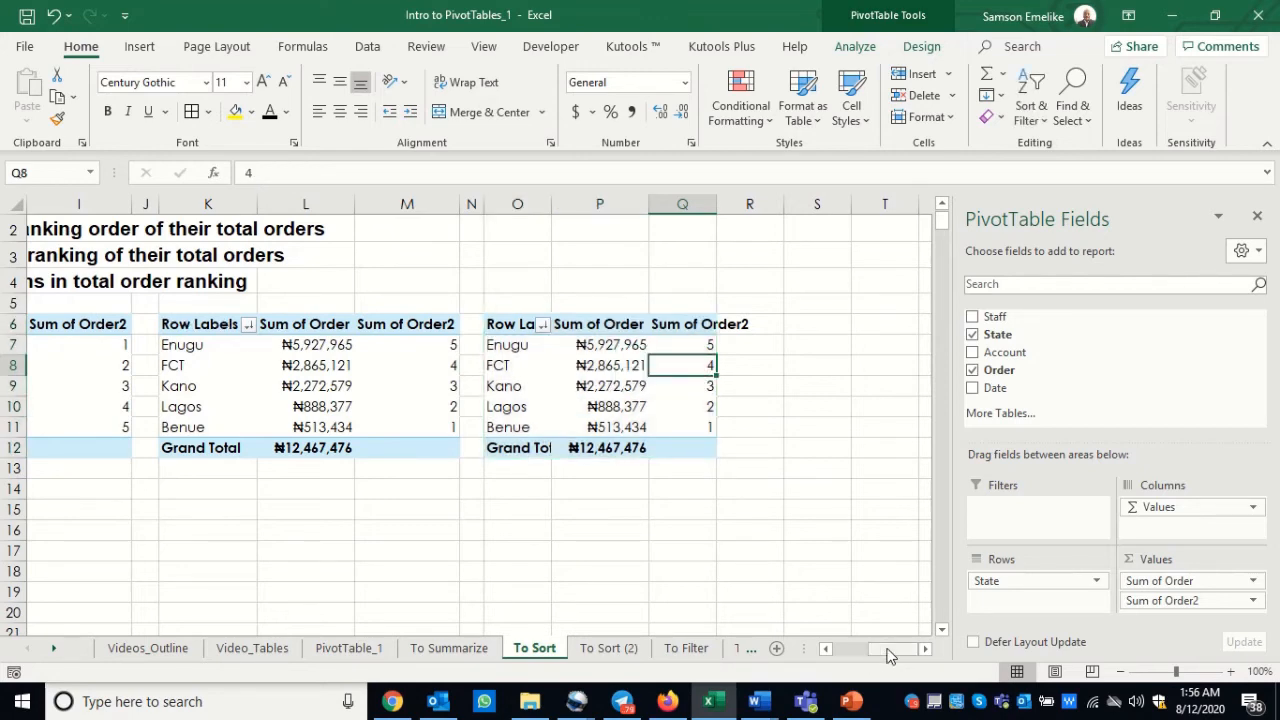
mouse_move(886, 651)
mouse_down()
mouse_move(858, 650)
mouse_move(890, 651)
mouse_up()
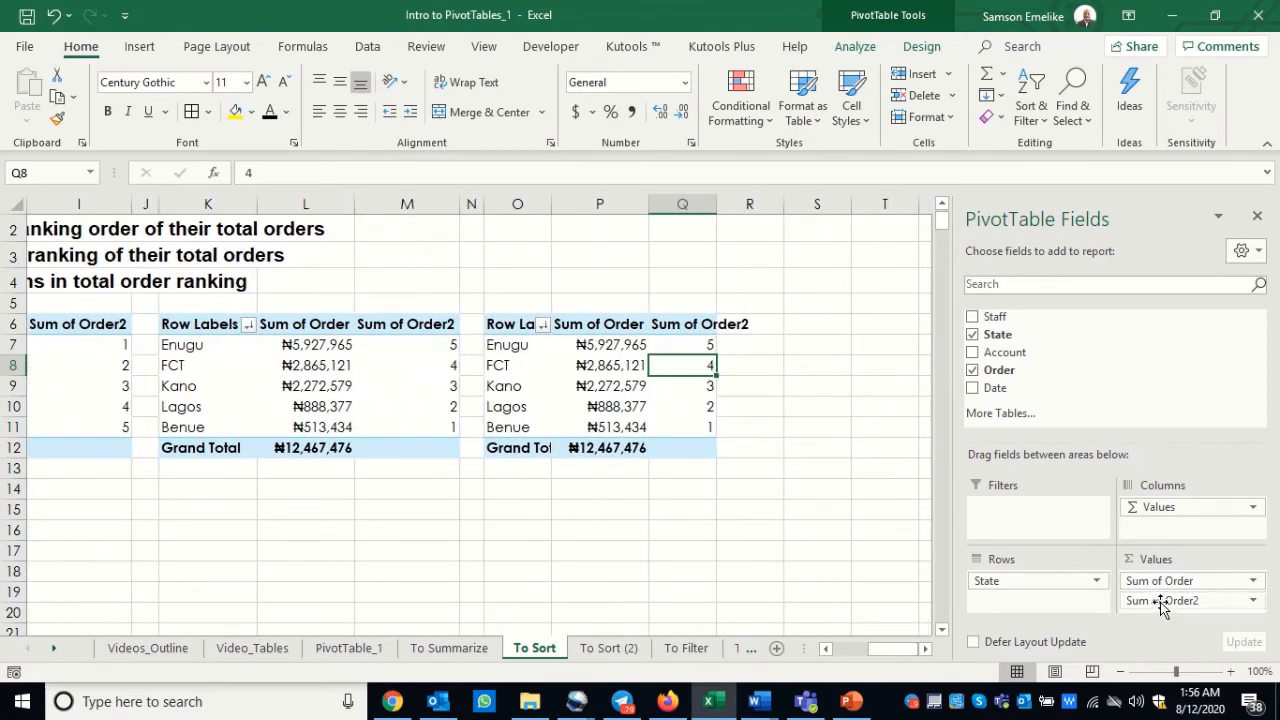
drag(1157, 603, 825, 566)
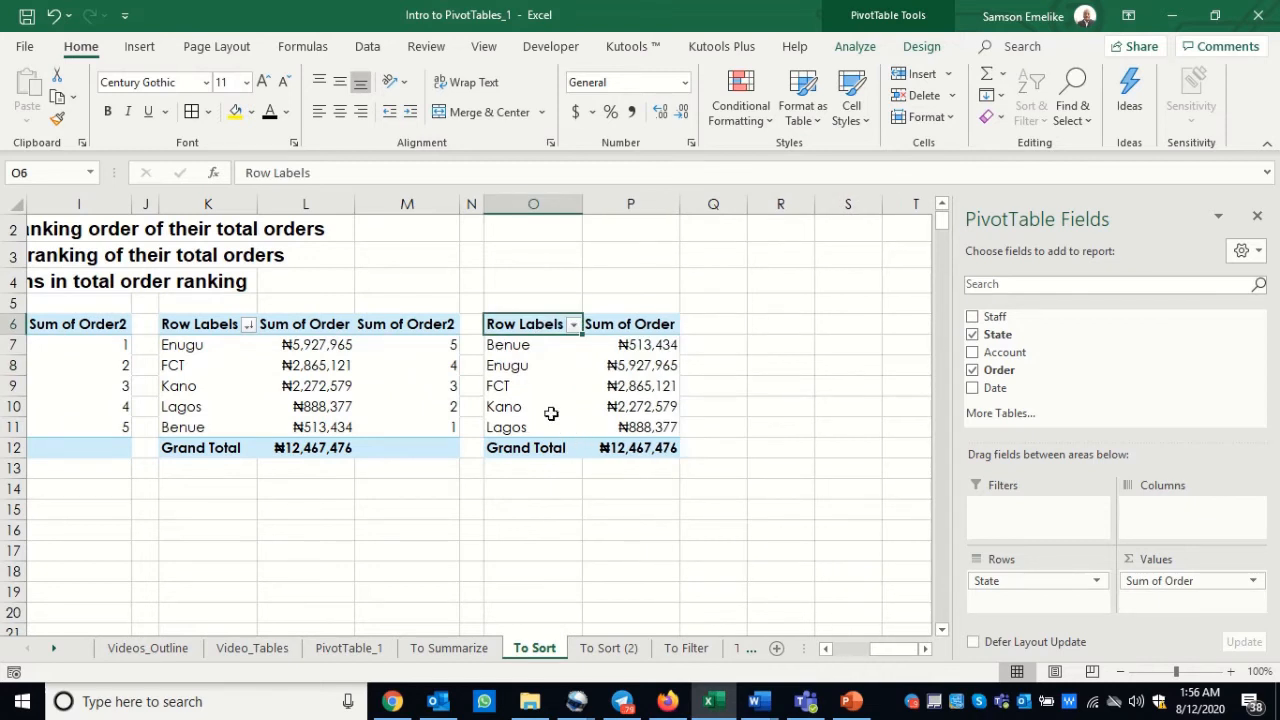
click(521, 348)
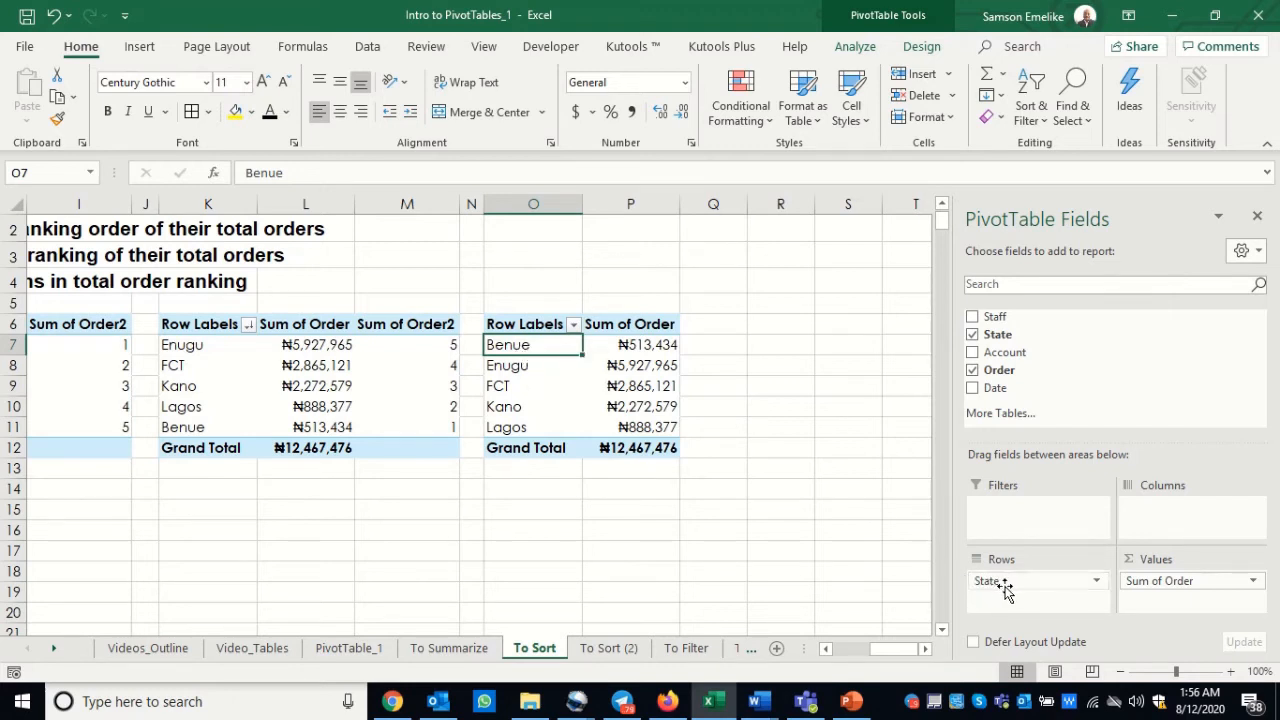
drag(990, 581, 788, 580)
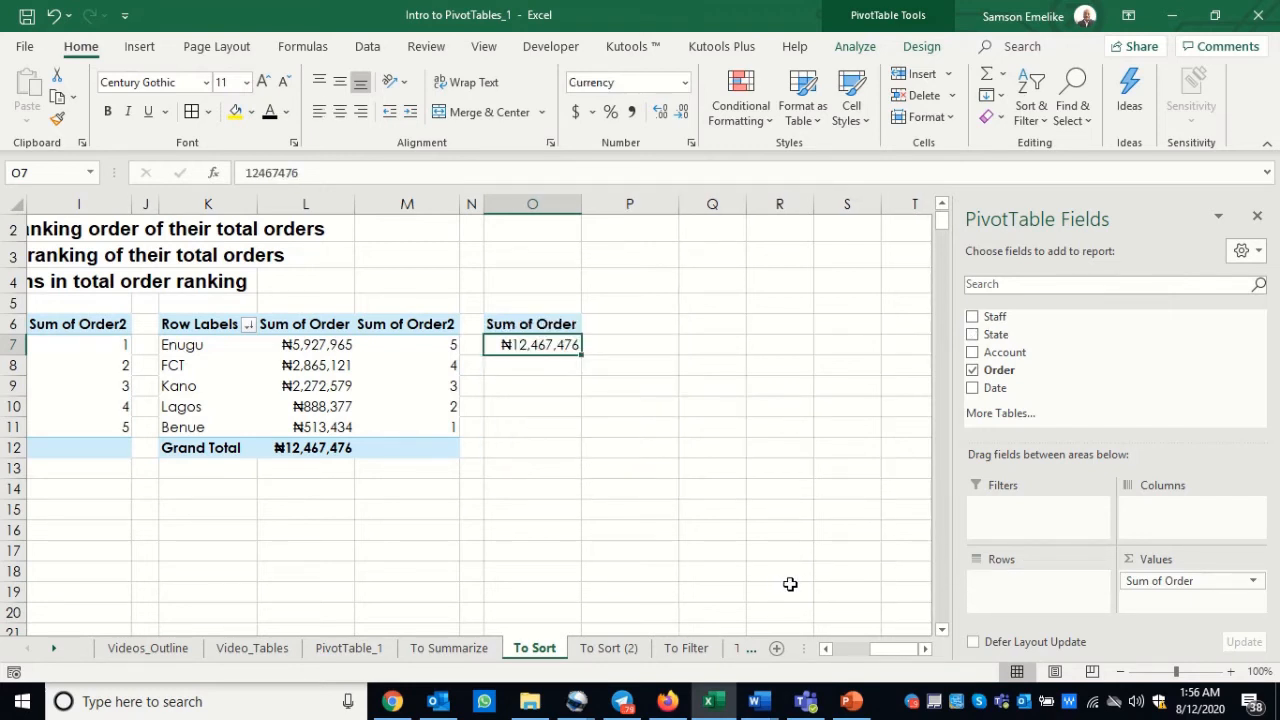
drag(995, 389, 1018, 592)
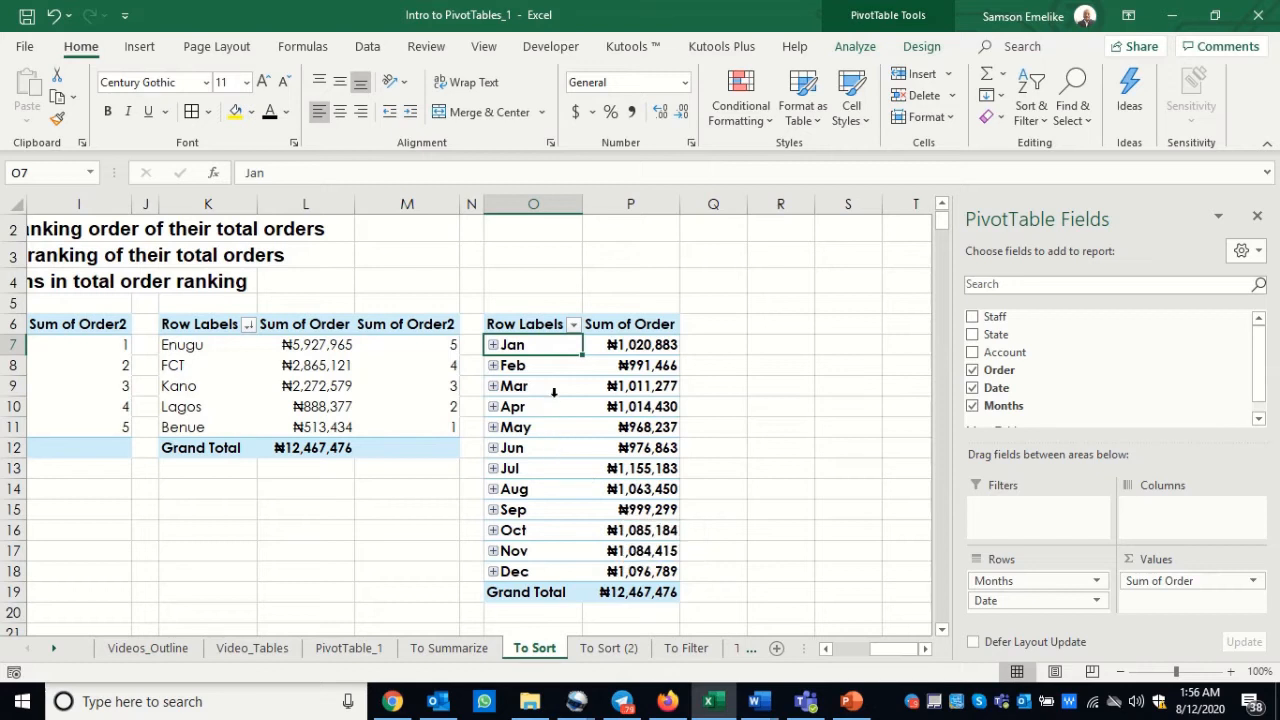
Step: Group the dates in the PivotTable at O6 by Months only, without Days
click(493, 345)
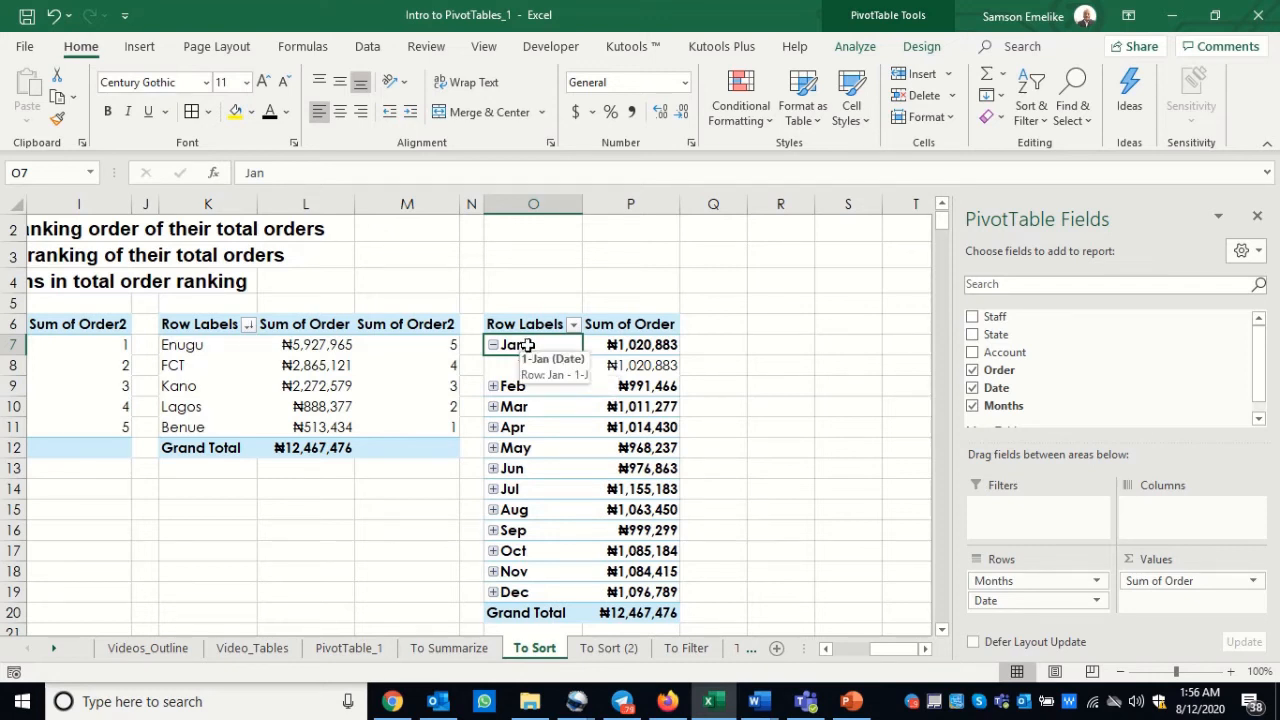
right_click(529, 351)
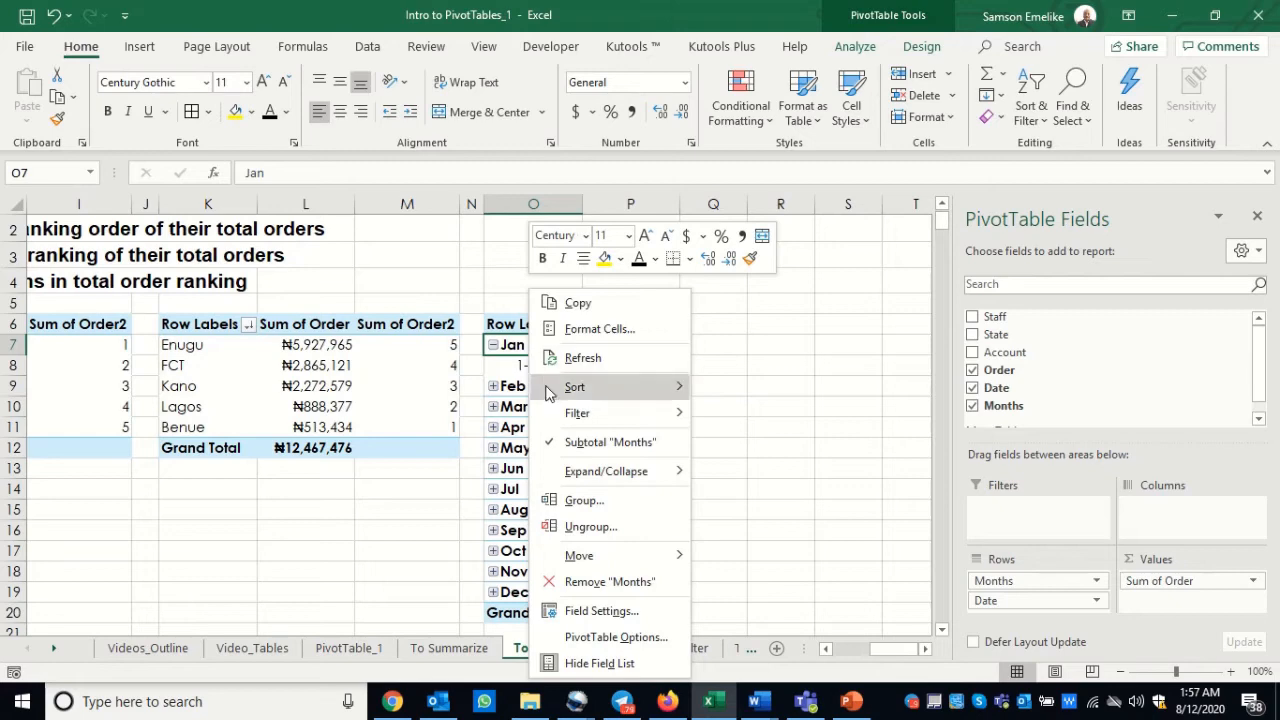
click(585, 501)
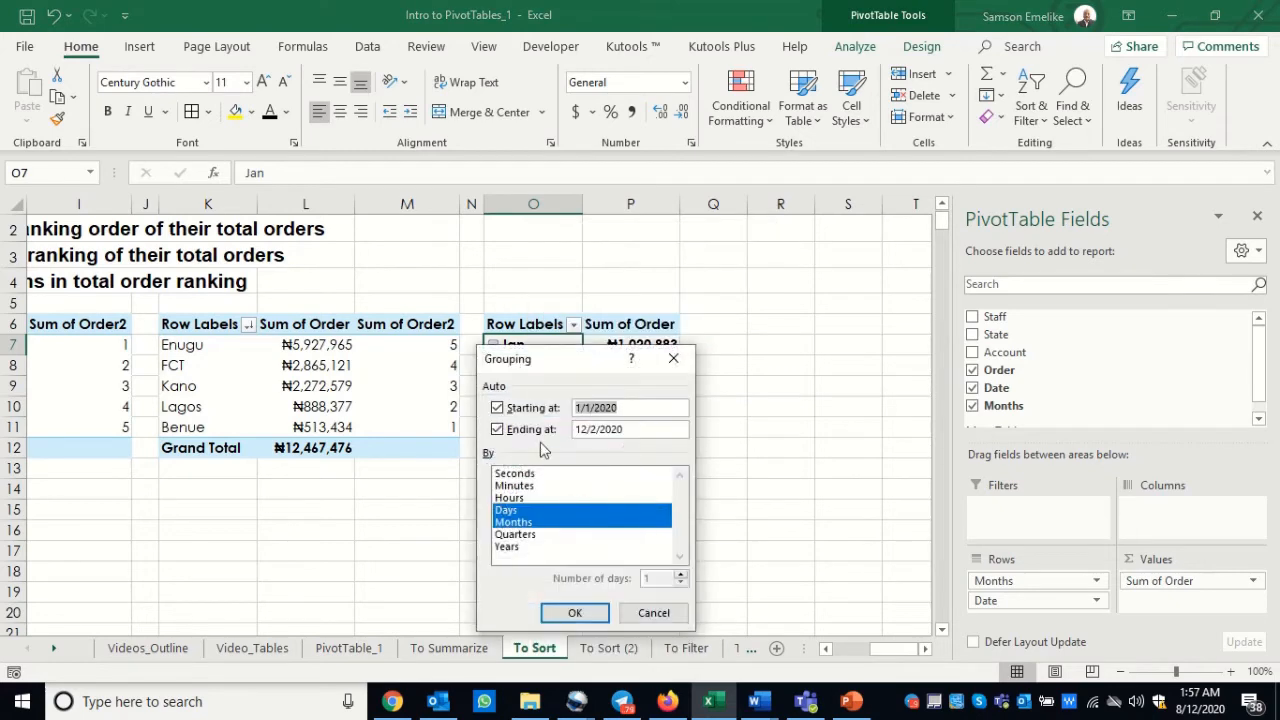
drag(535, 361, 272, 189)
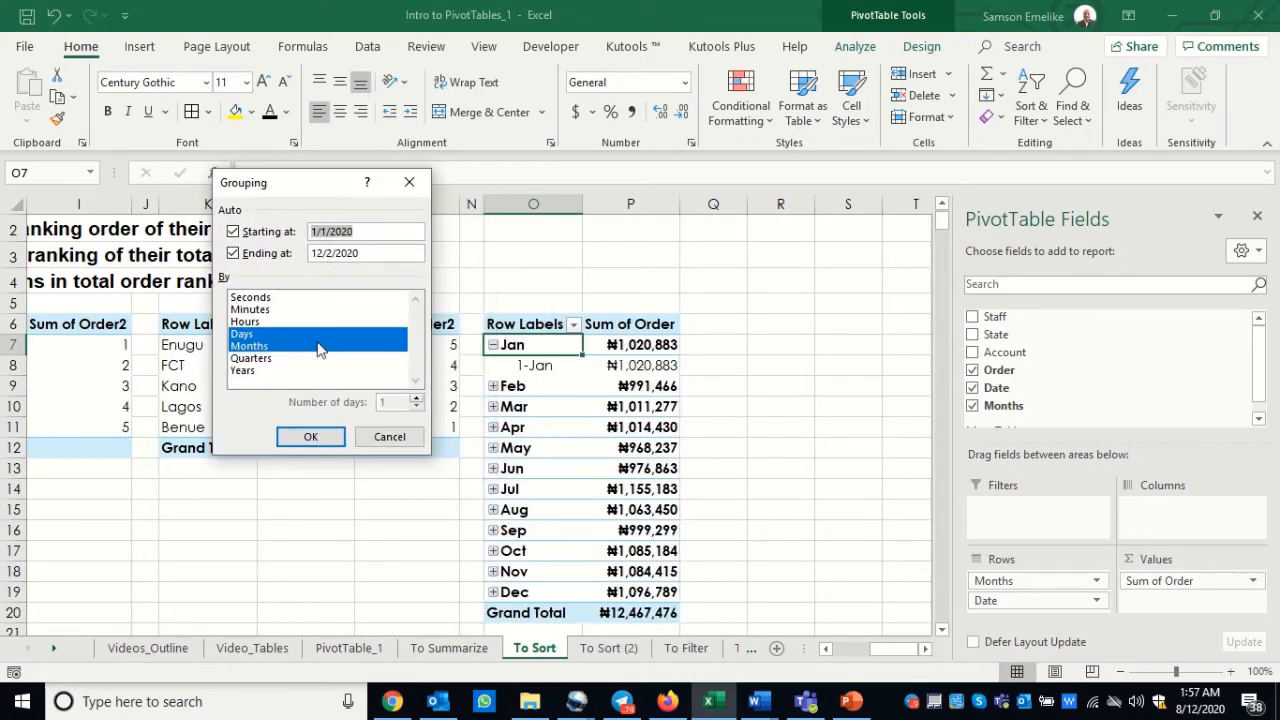
click(248, 336)
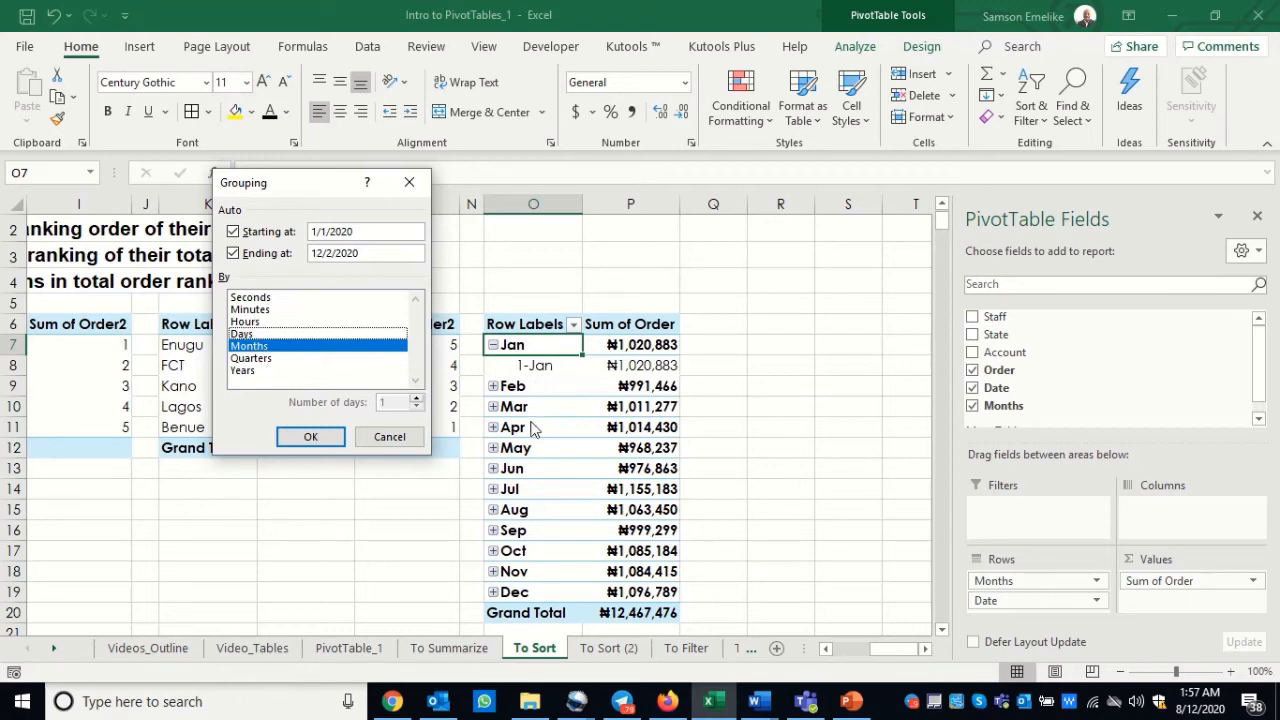
click(311, 437)
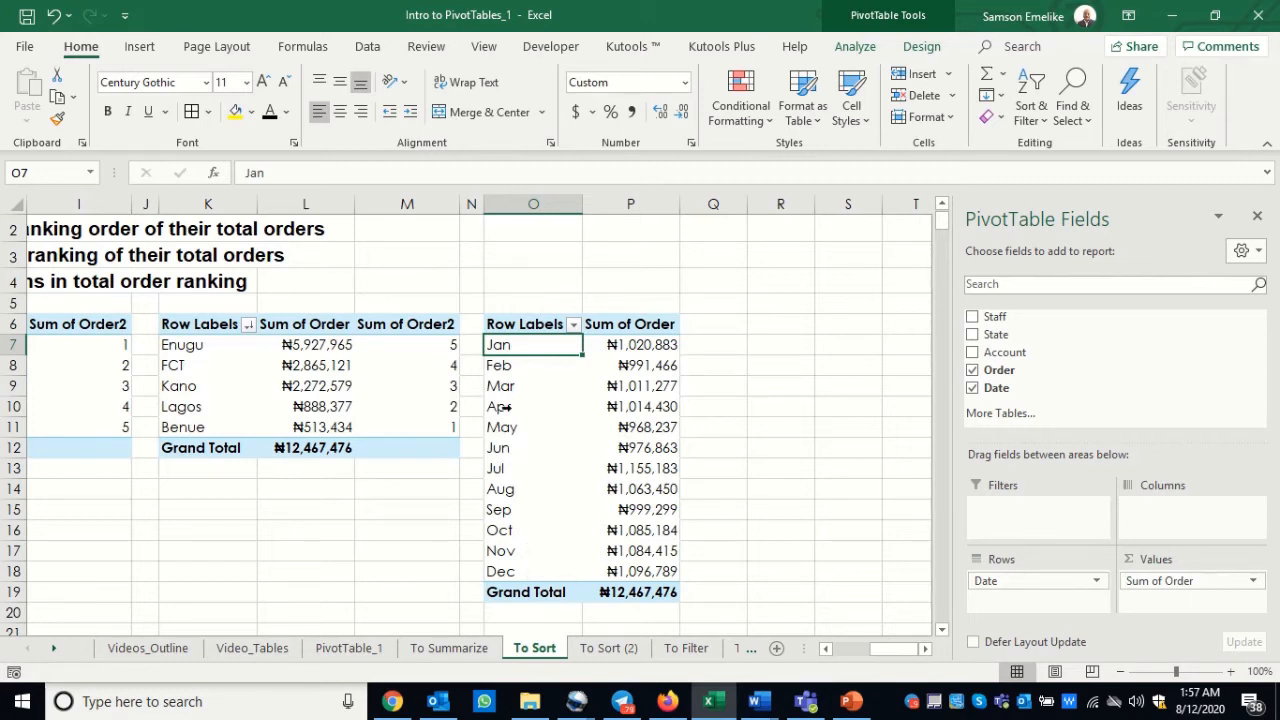
Step: Group the dates in the PivotTable at O6 by Months, Quarters and Years and look through the resulting rows
right_click(535, 346)
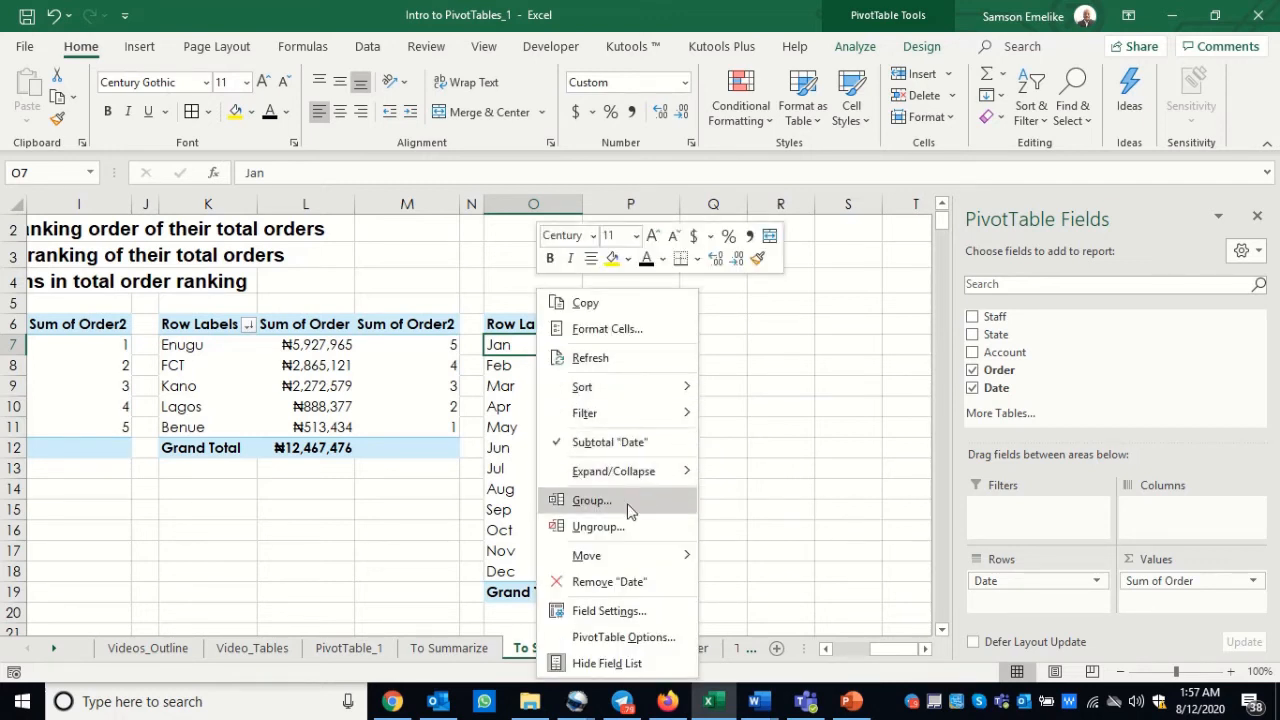
click(765, 467)
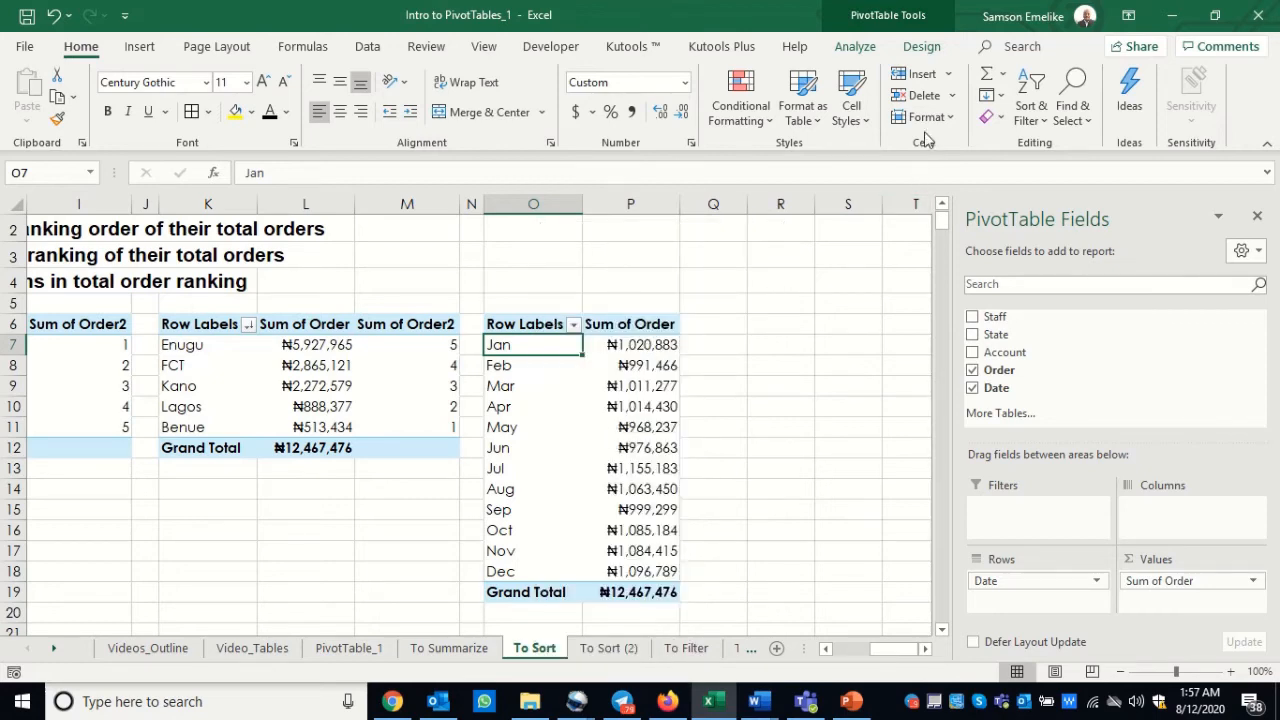
click(857, 50)
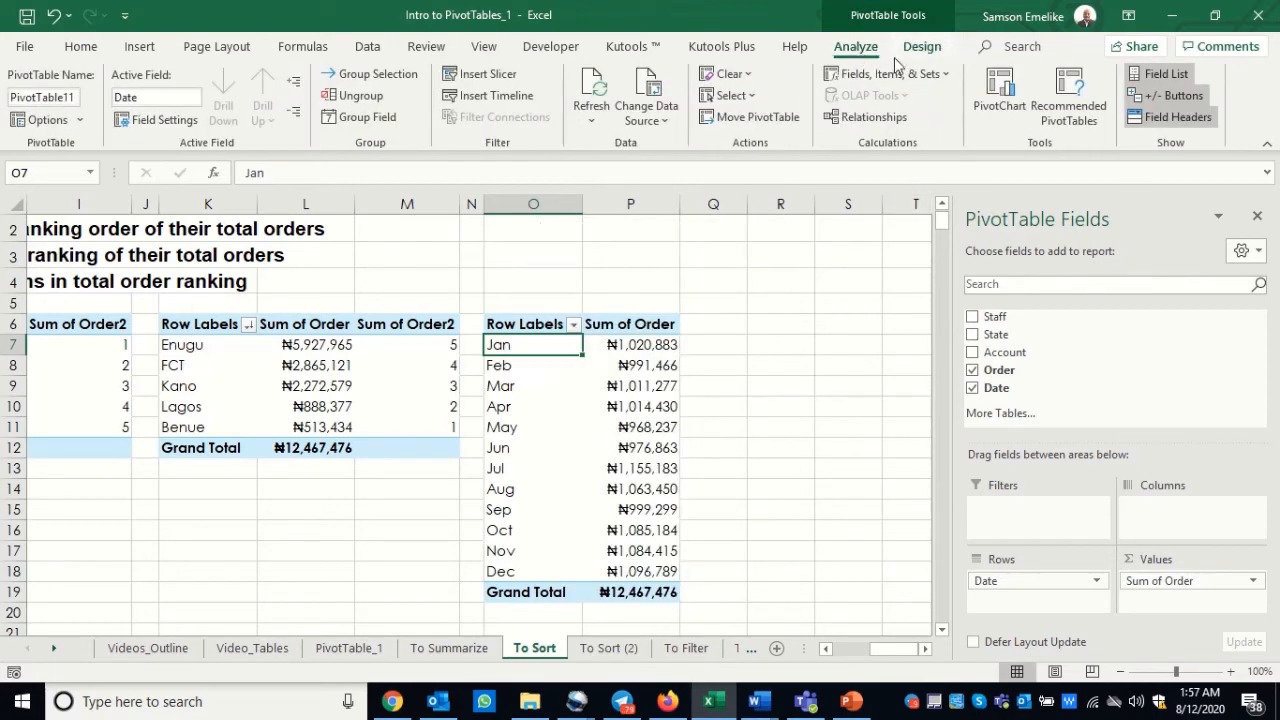
click(368, 117)
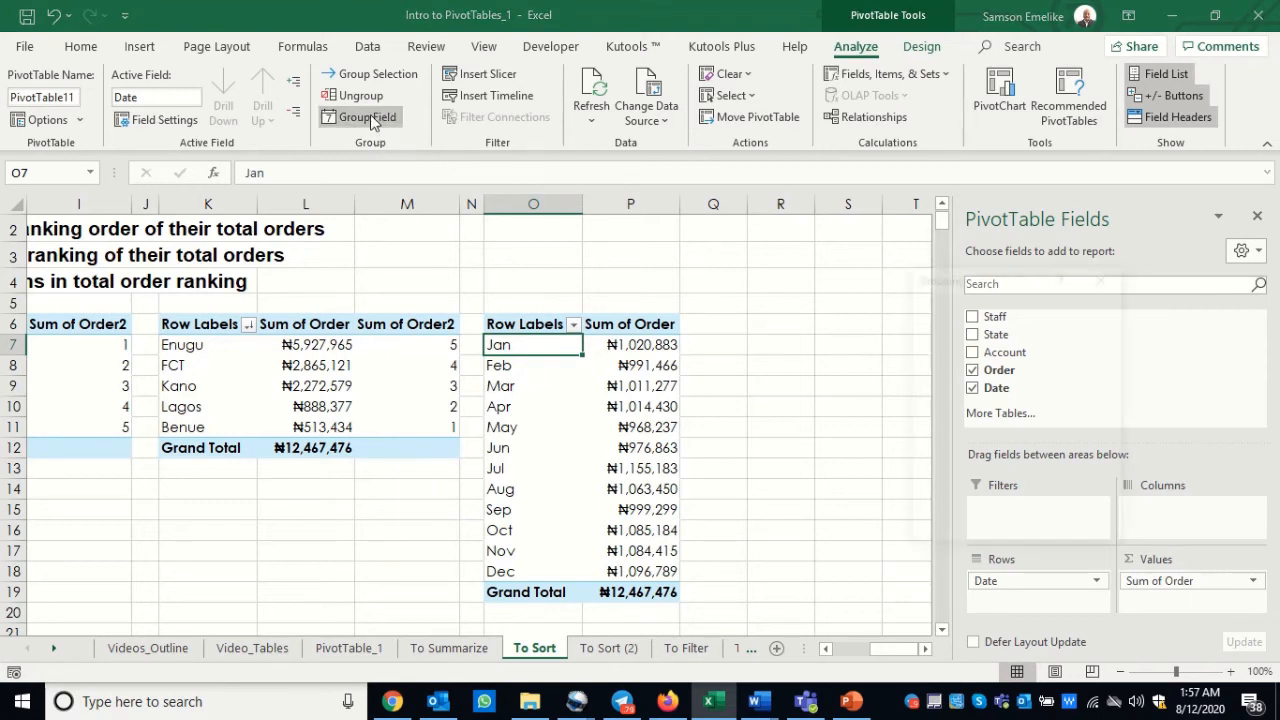
drag(985, 287, 797, 250)
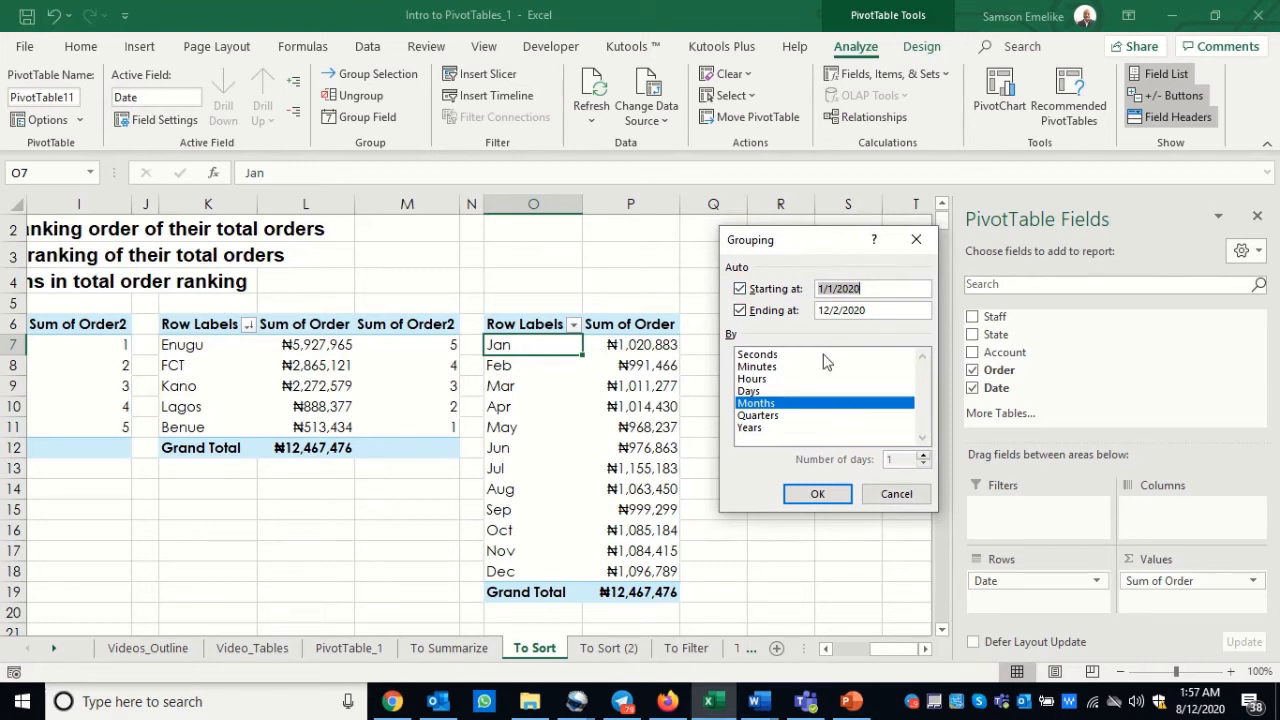
click(762, 418)
click(752, 429)
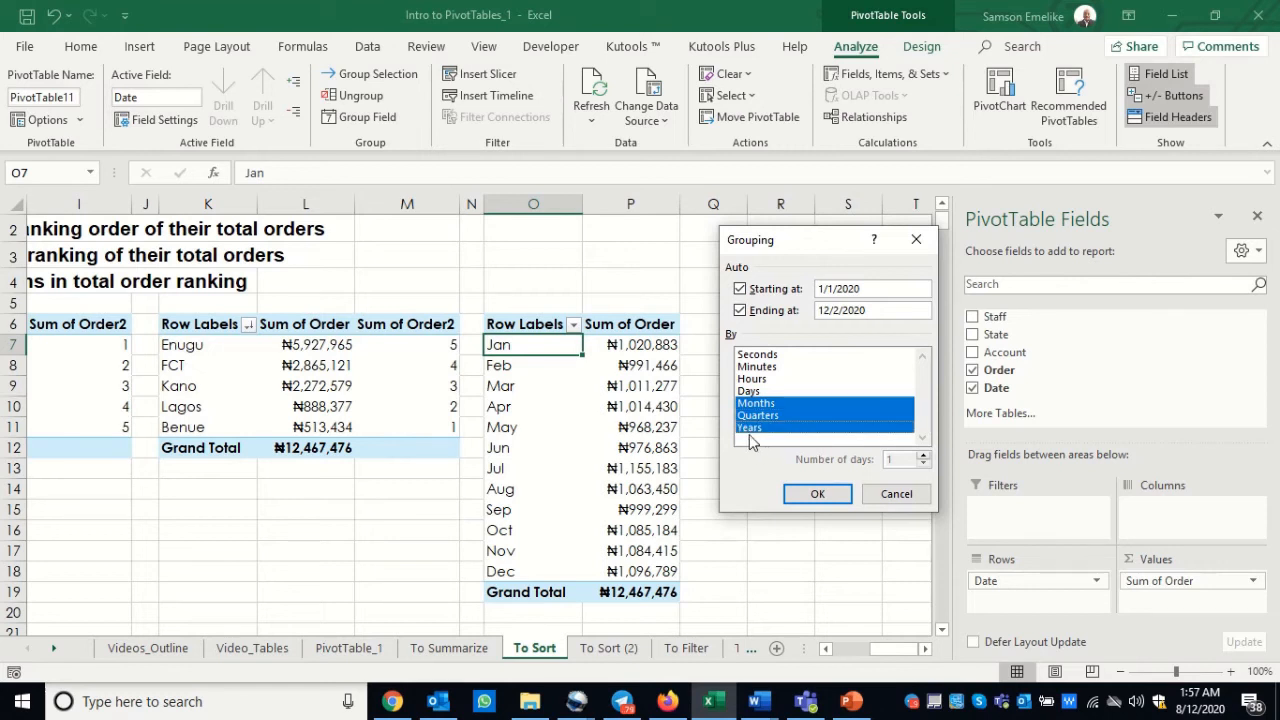
click(818, 494)
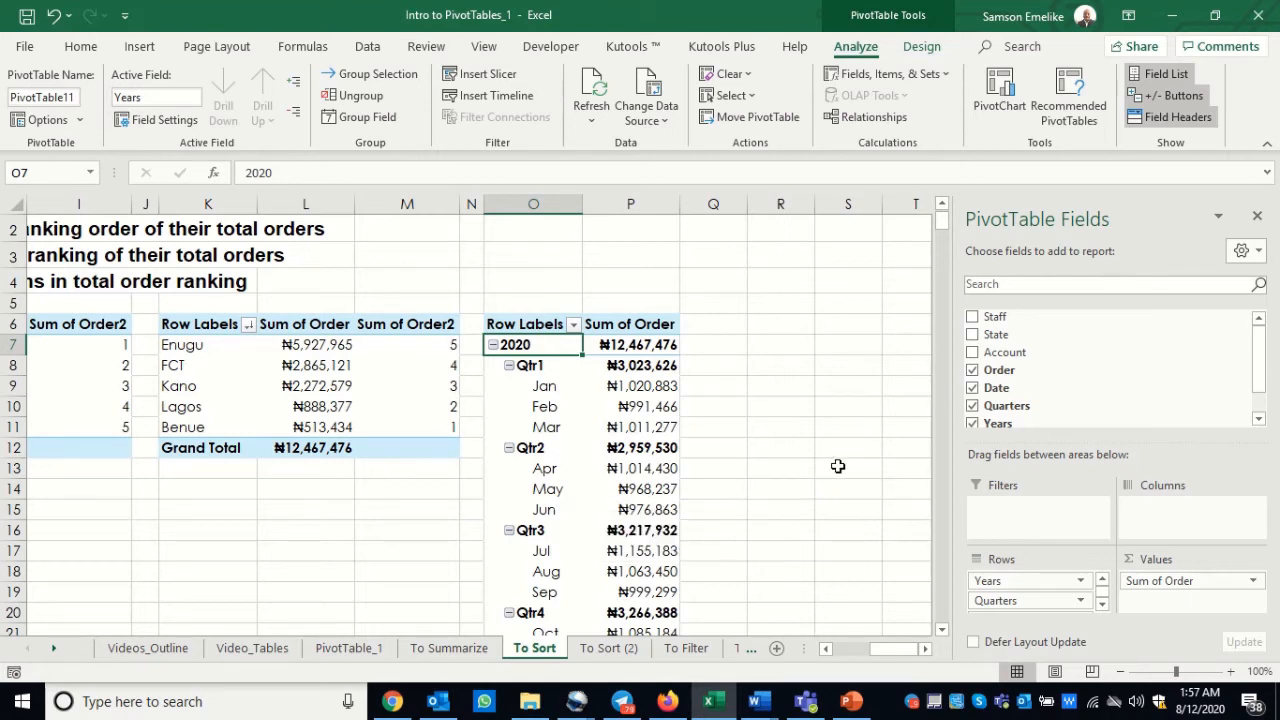
scroll(944, 630, down, 3)
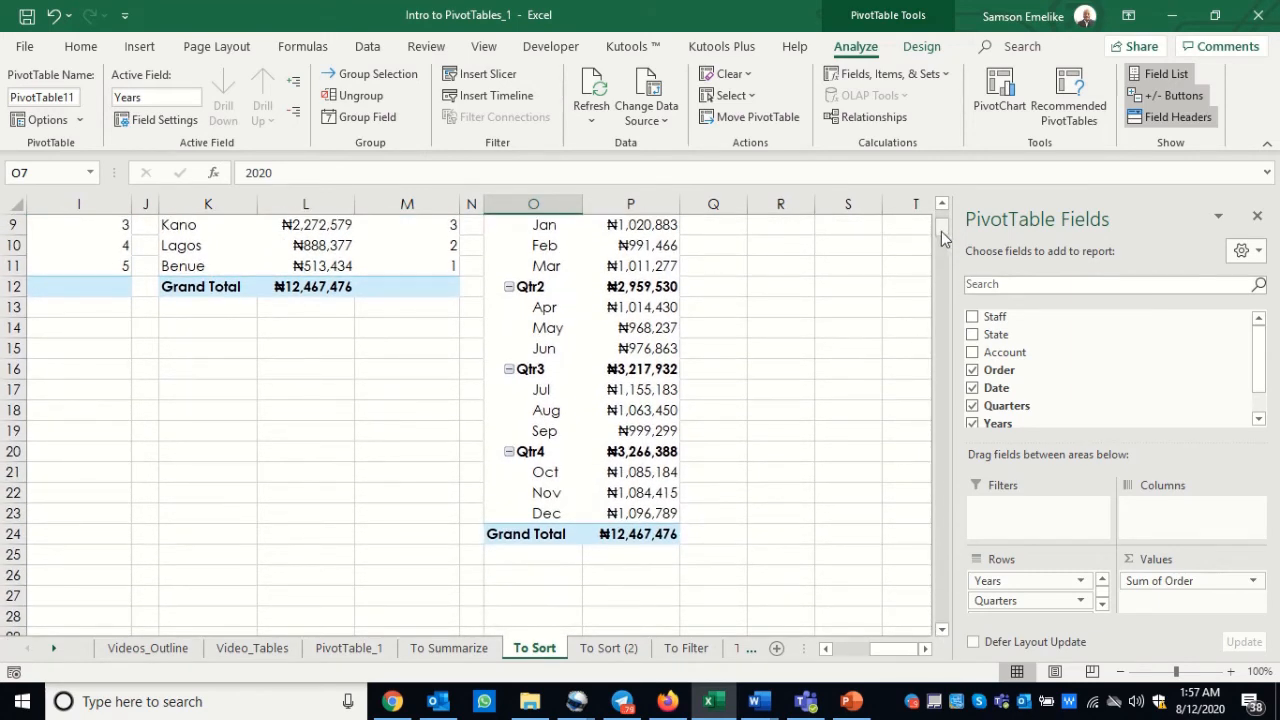
scroll(941, 231, up, 3)
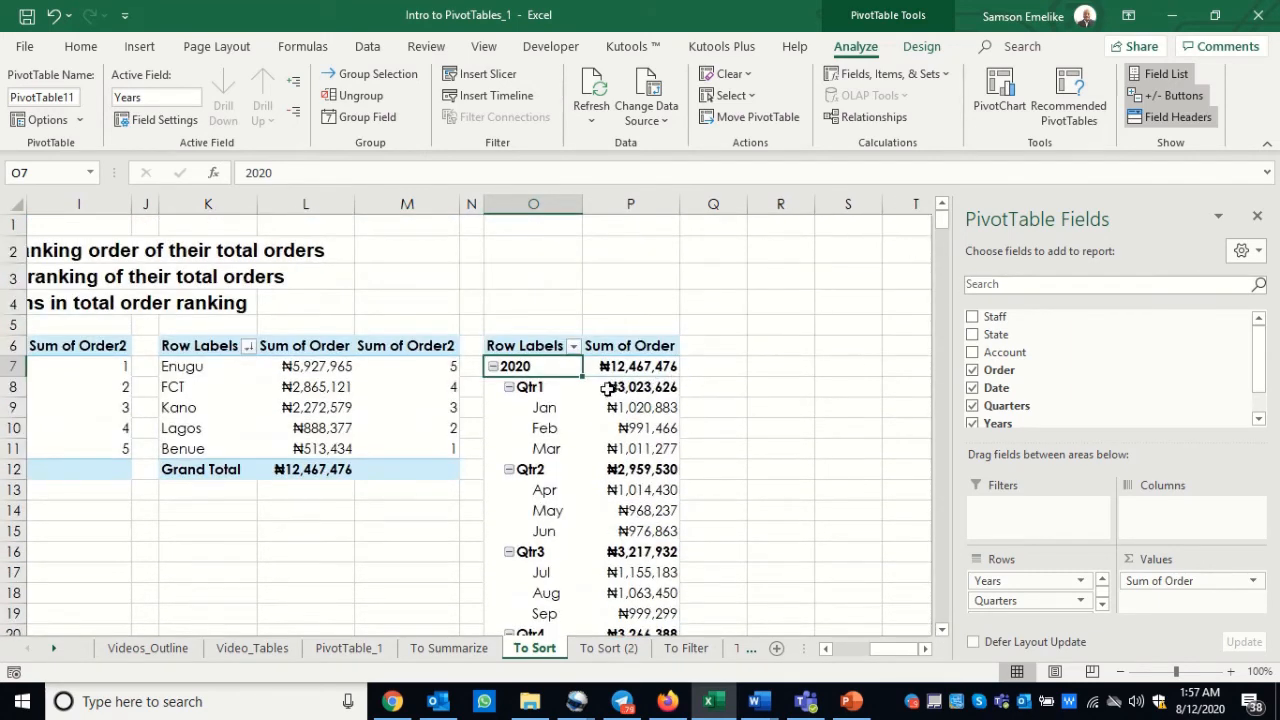
drag(943, 222, 943, 214)
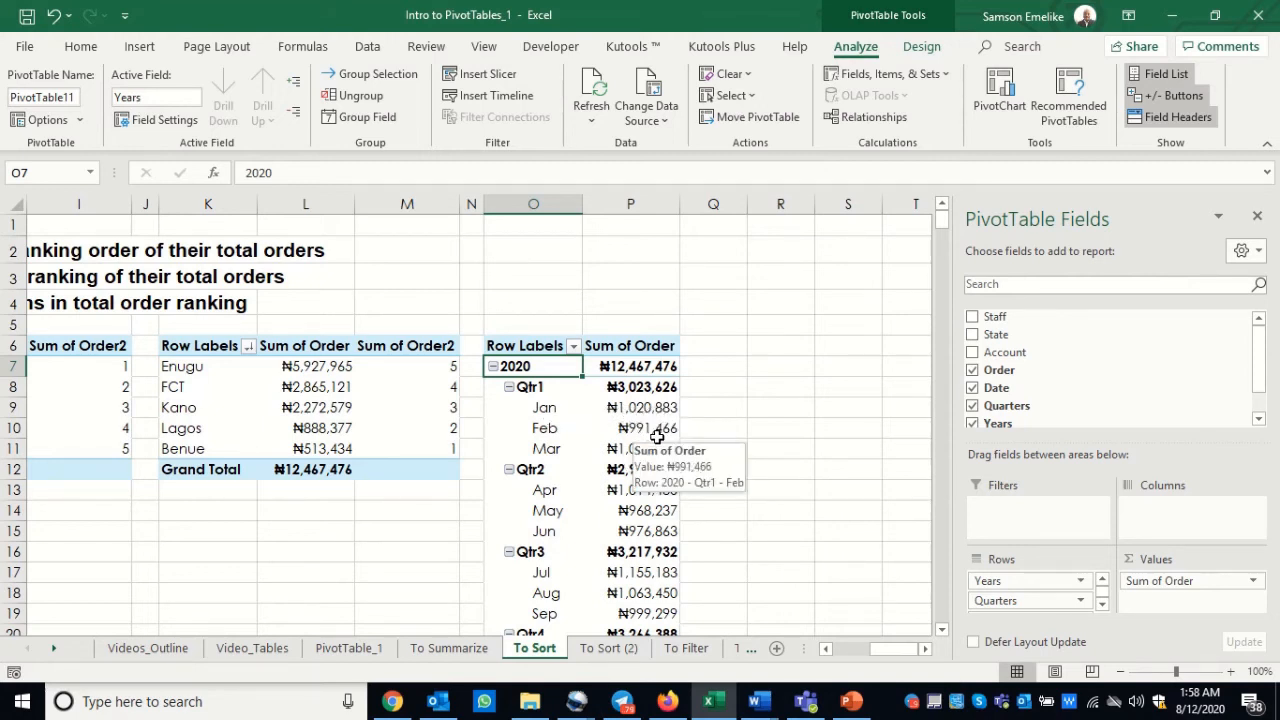
Step: Collapse and re-expand the 2020 row, then collapse Qtr1, Qtr2, Qtr3 and Qtr4 in the date PivotTable
click(493, 367)
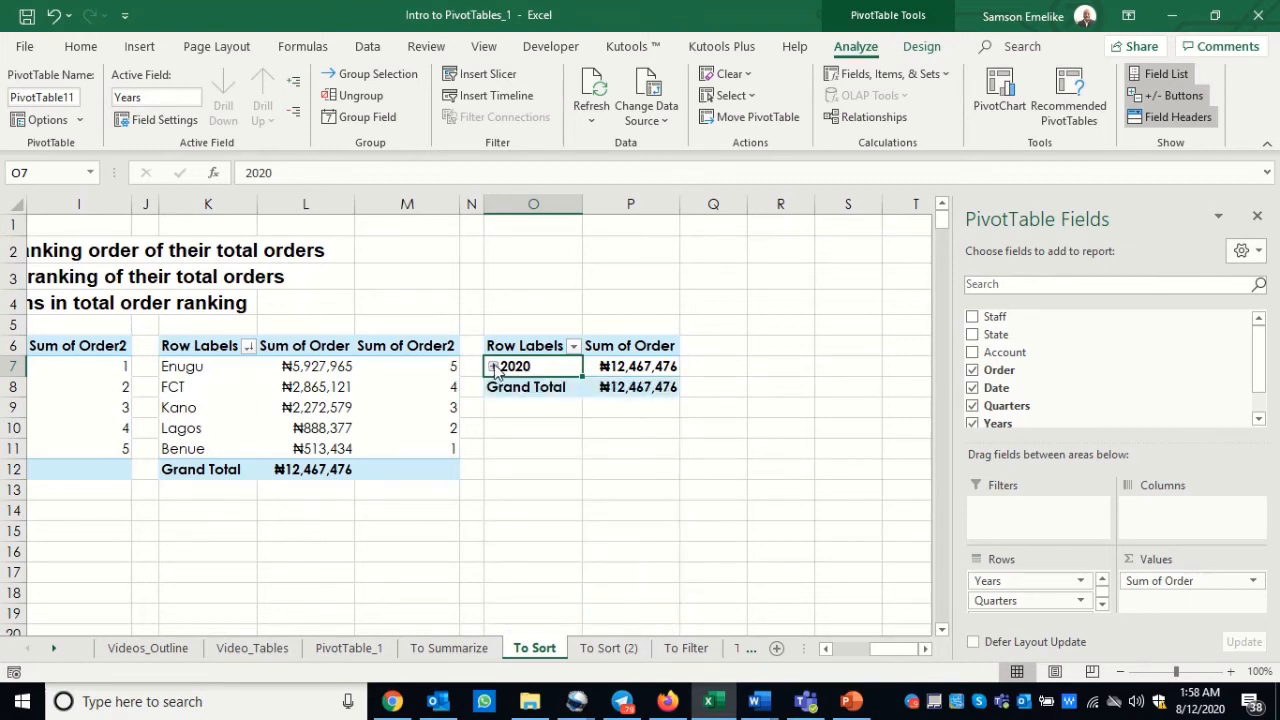
click(493, 367)
click(508, 388)
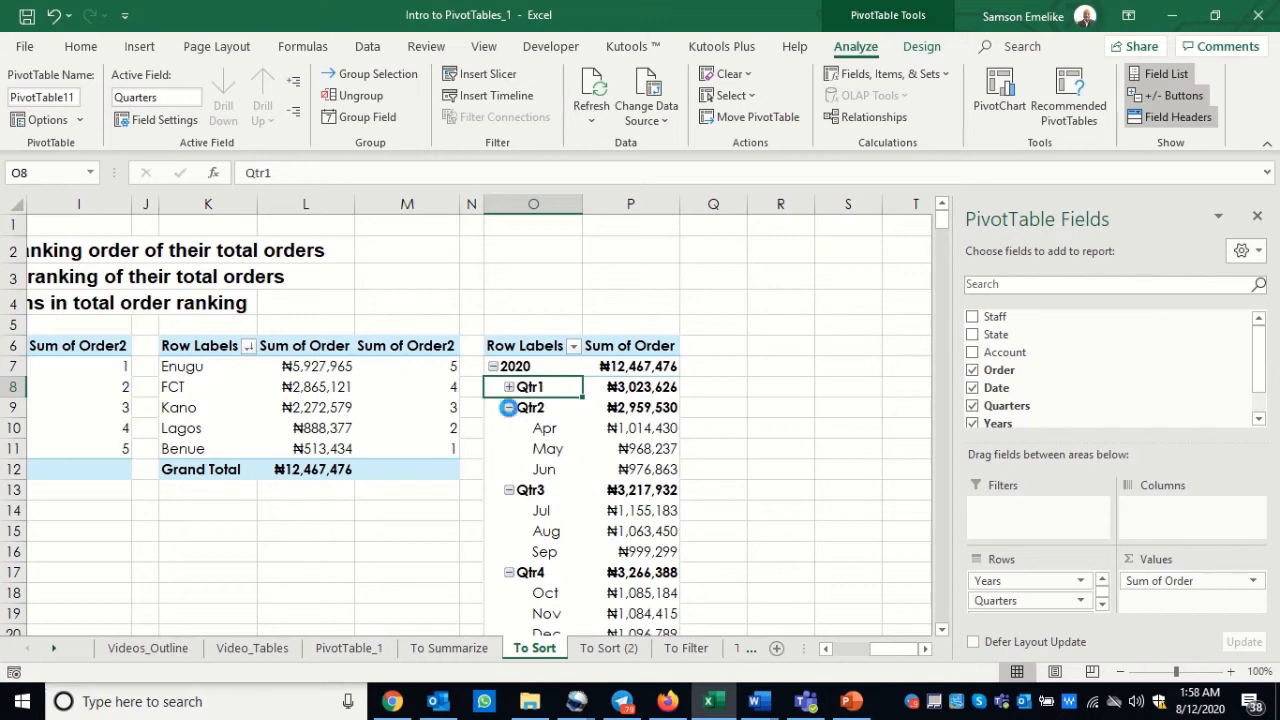
click(508, 408)
click(509, 429)
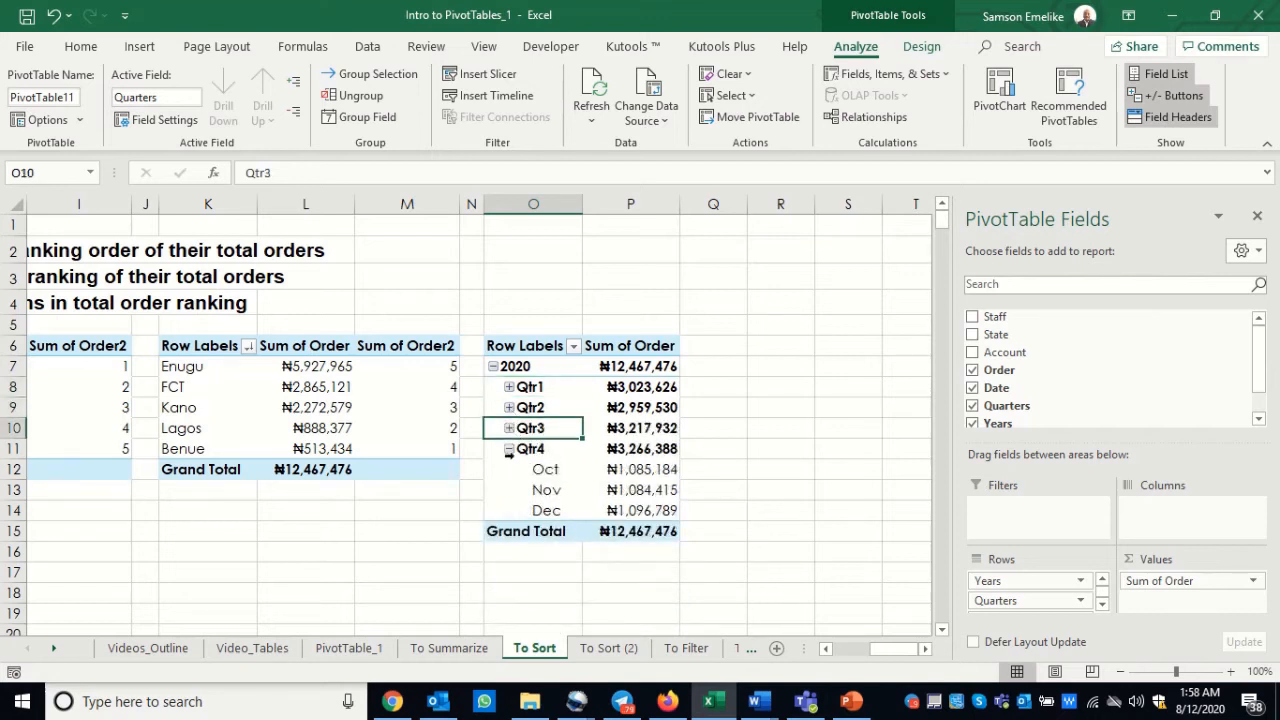
click(509, 450)
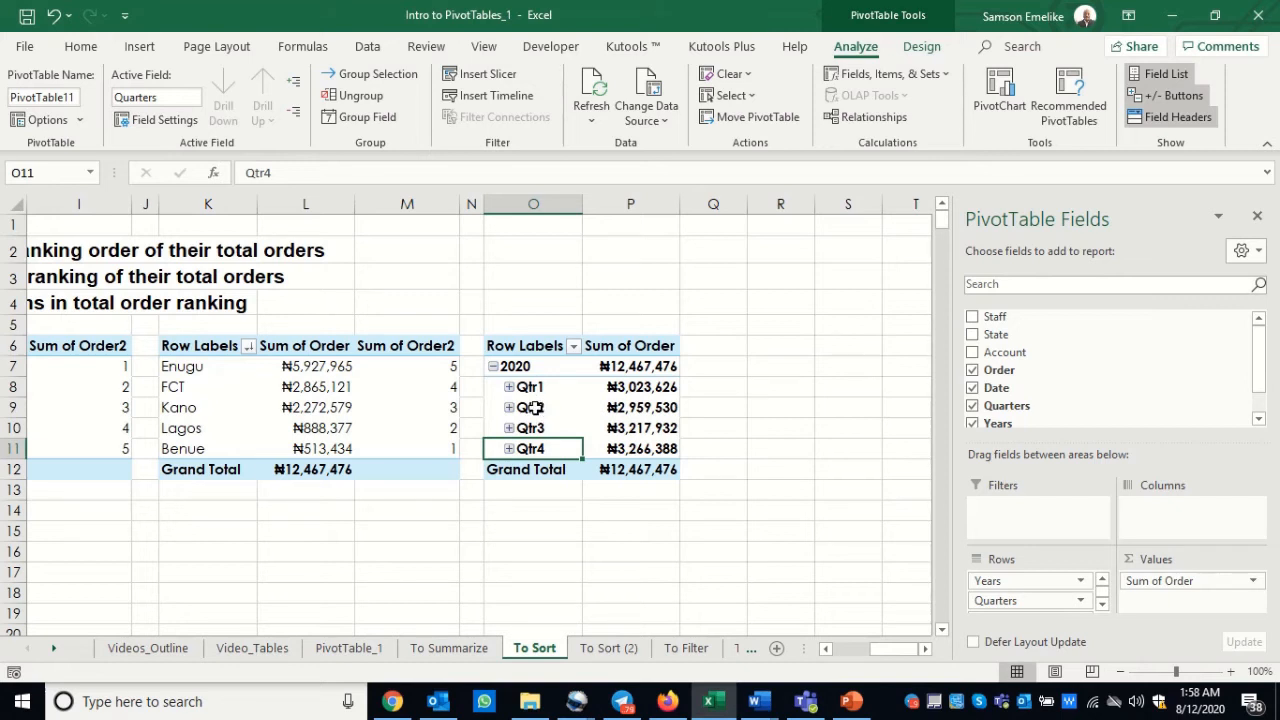
Step: Regroup the dates in the PivotTable at O6 by Months only, without Quarters and Years
click(367, 117)
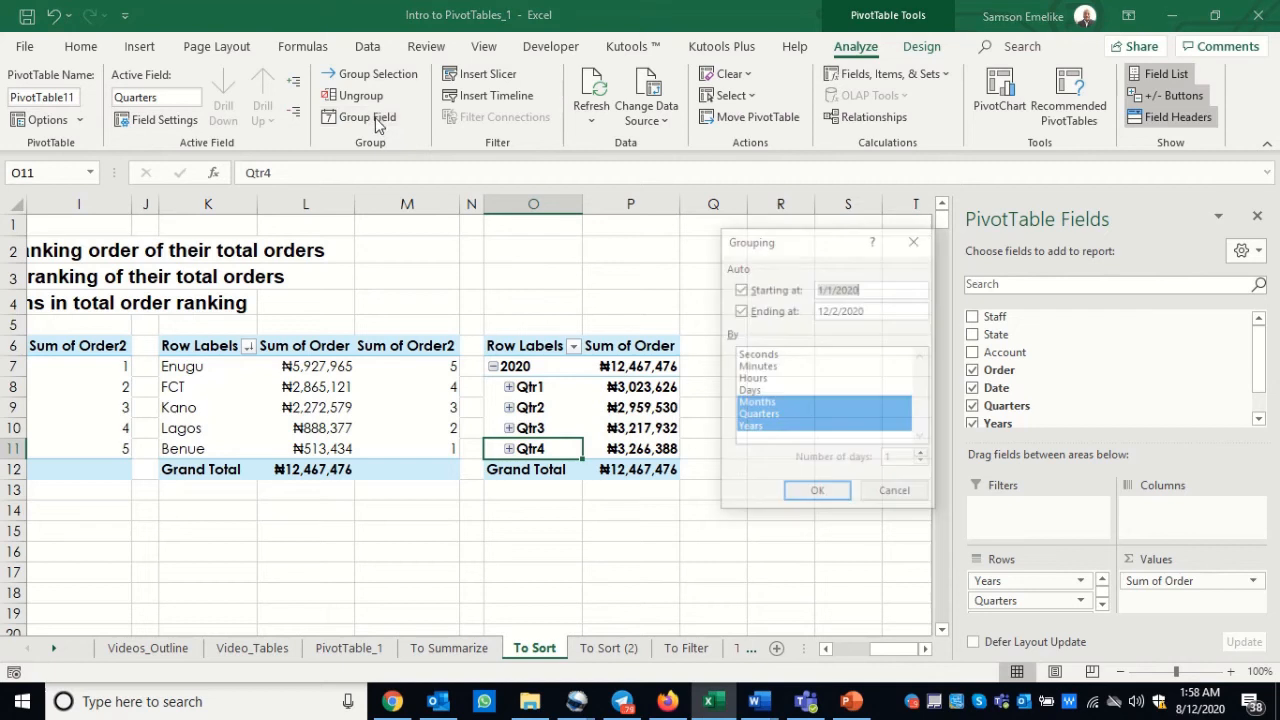
click(754, 428)
click(758, 418)
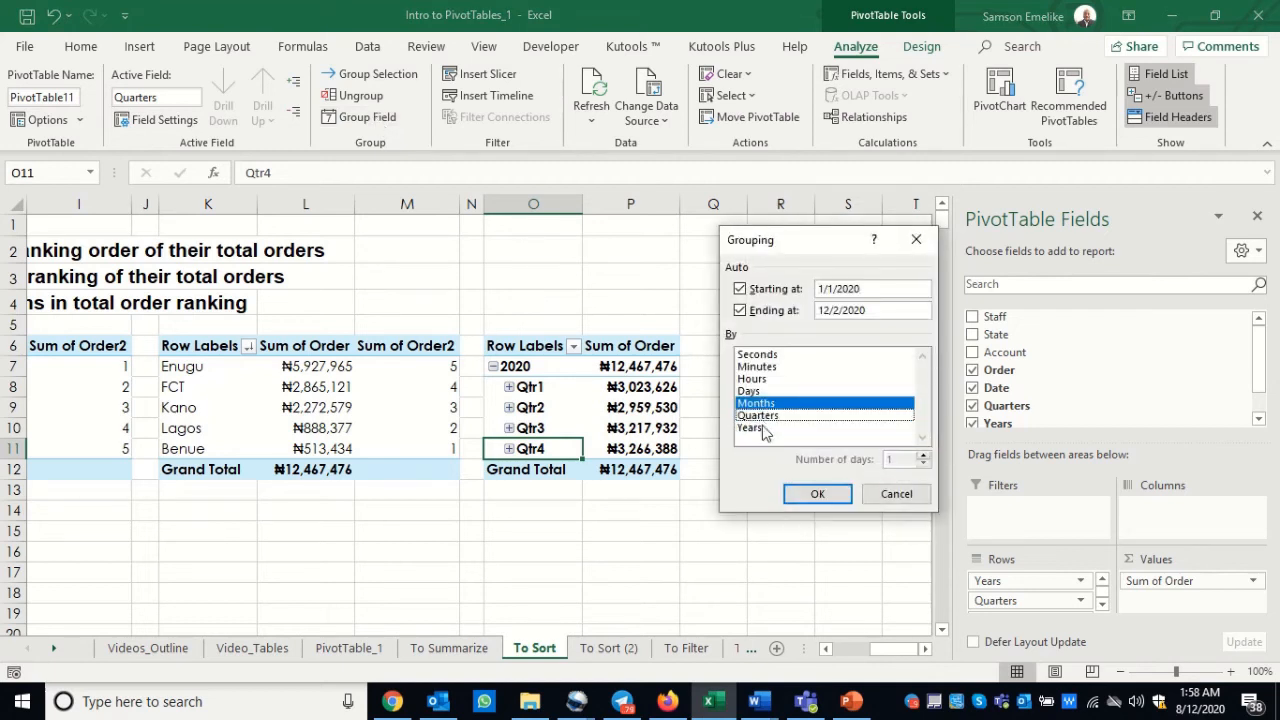
click(822, 498)
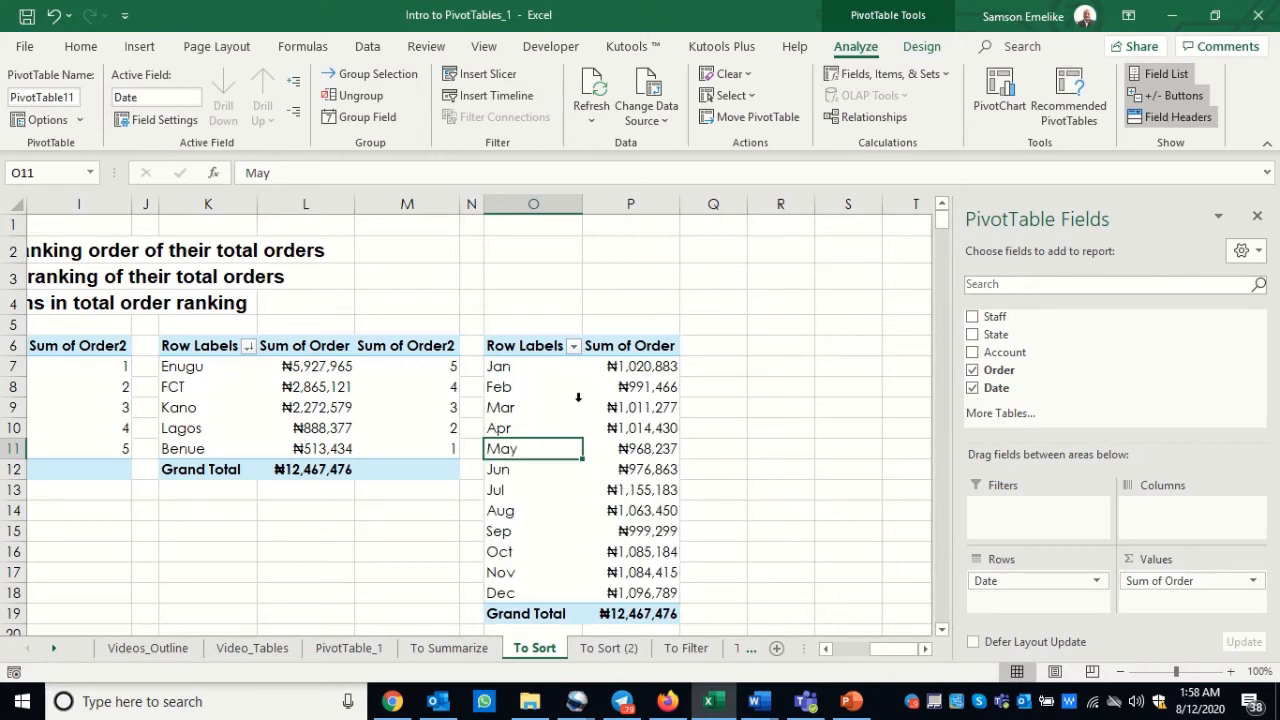
Step: Filter the month rows to the top 5 items by Sum of Order
click(575, 347)
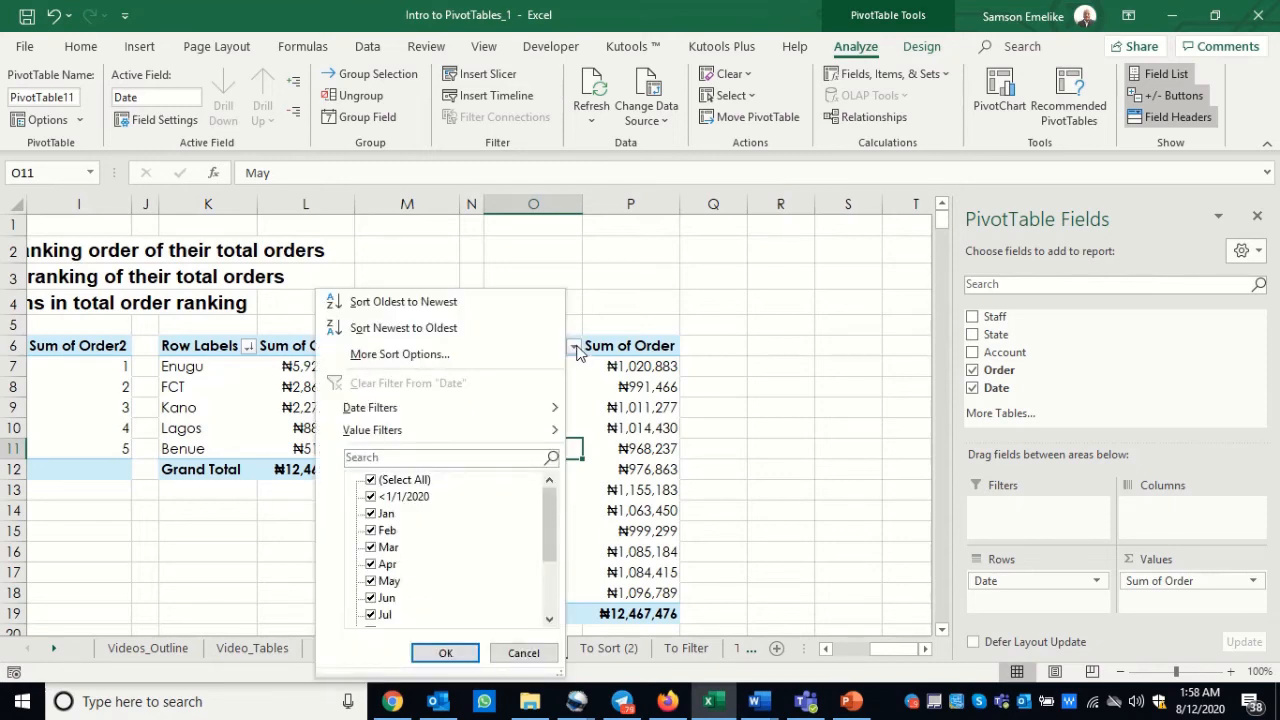
mouse_move(405, 429)
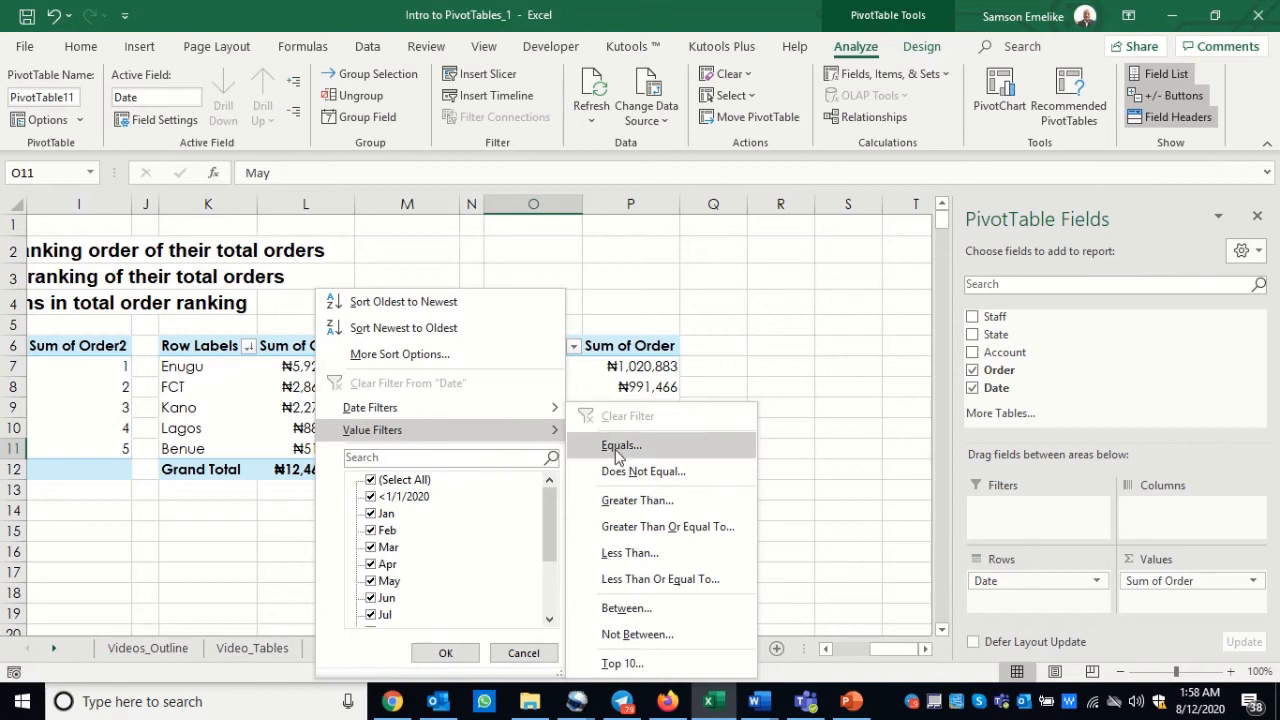
click(617, 664)
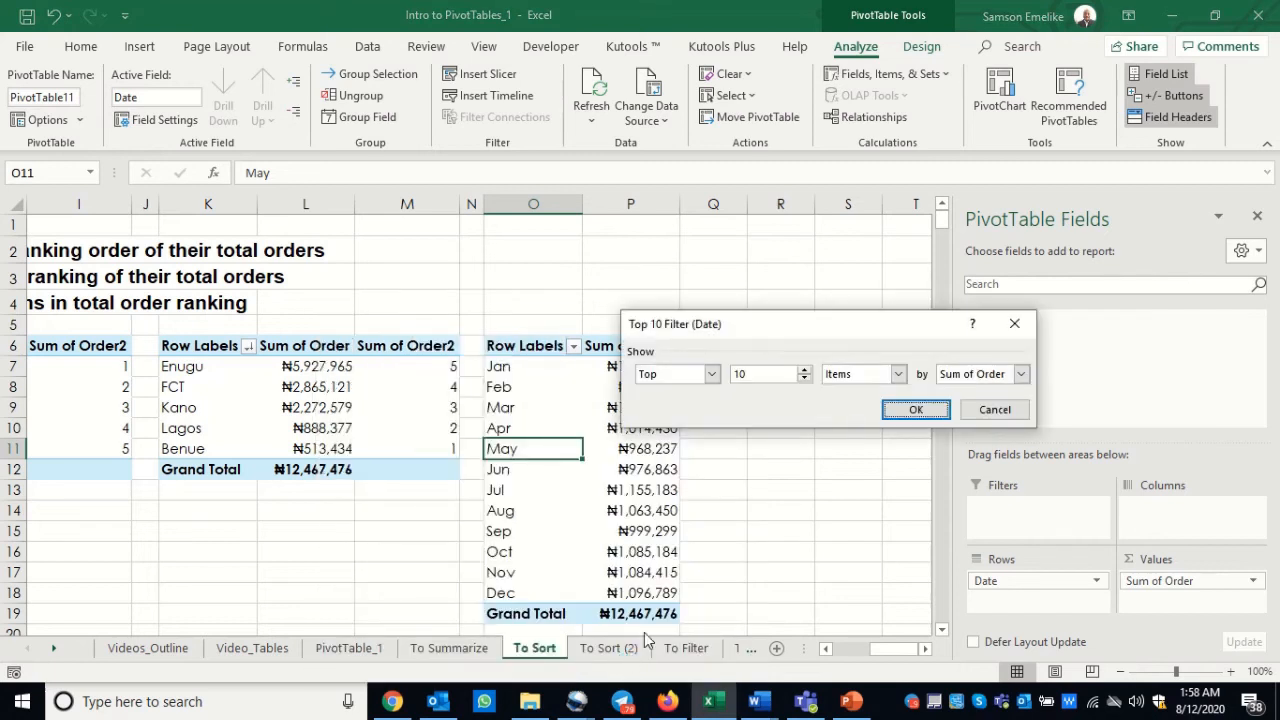
click(805, 380)
click(916, 409)
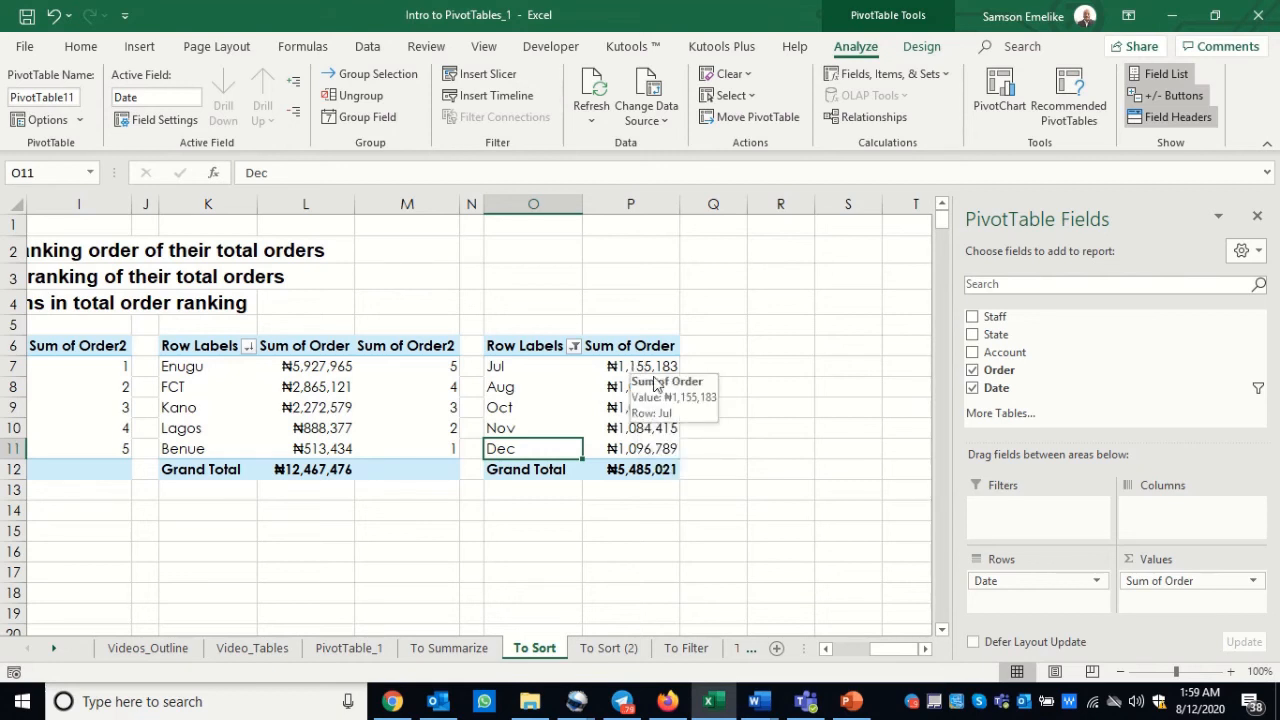
Step: Add Order to the month PivotTable's values a second time and show it as Rank Largest to Smallest with base field Date
drag(991, 370, 1172, 610)
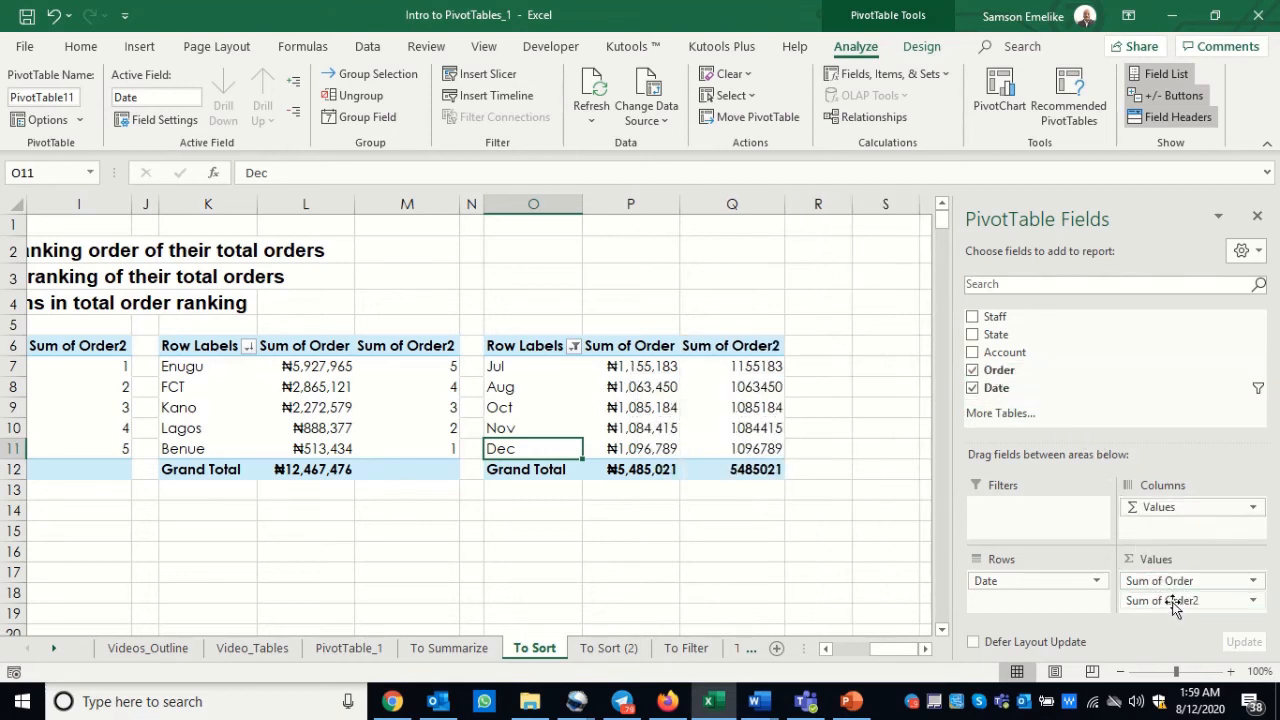
right_click(737, 369)
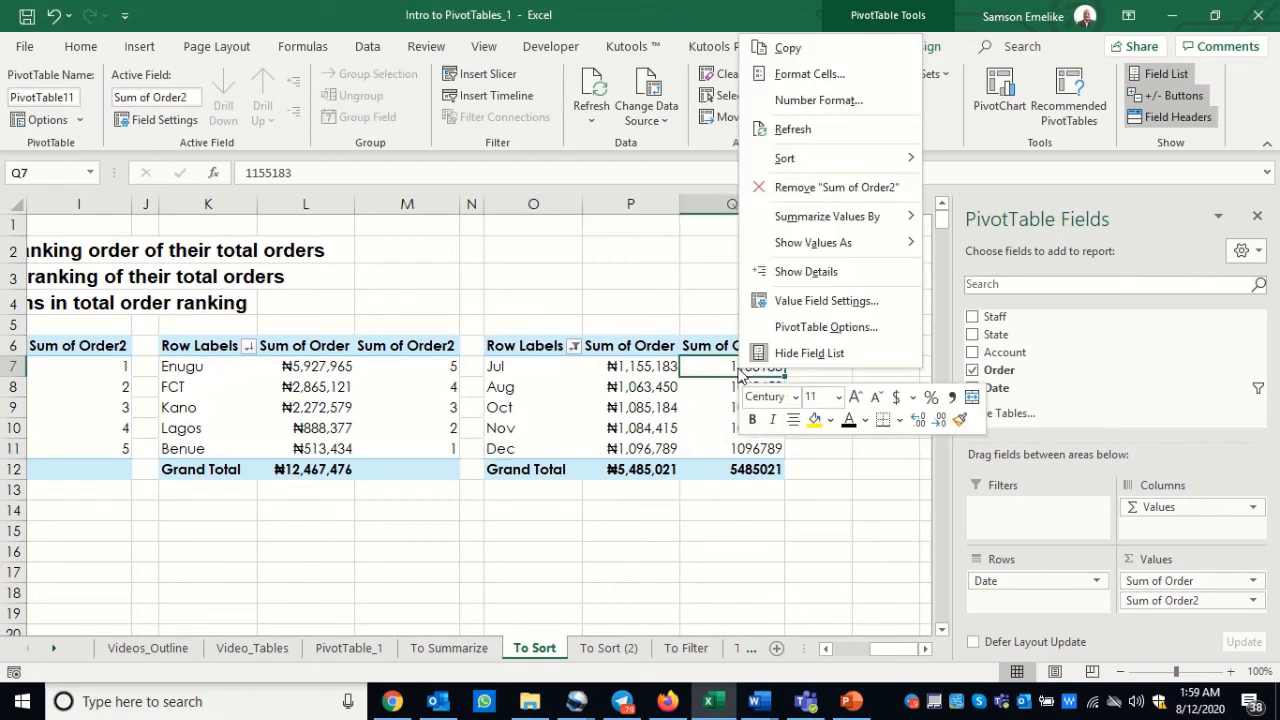
click(800, 301)
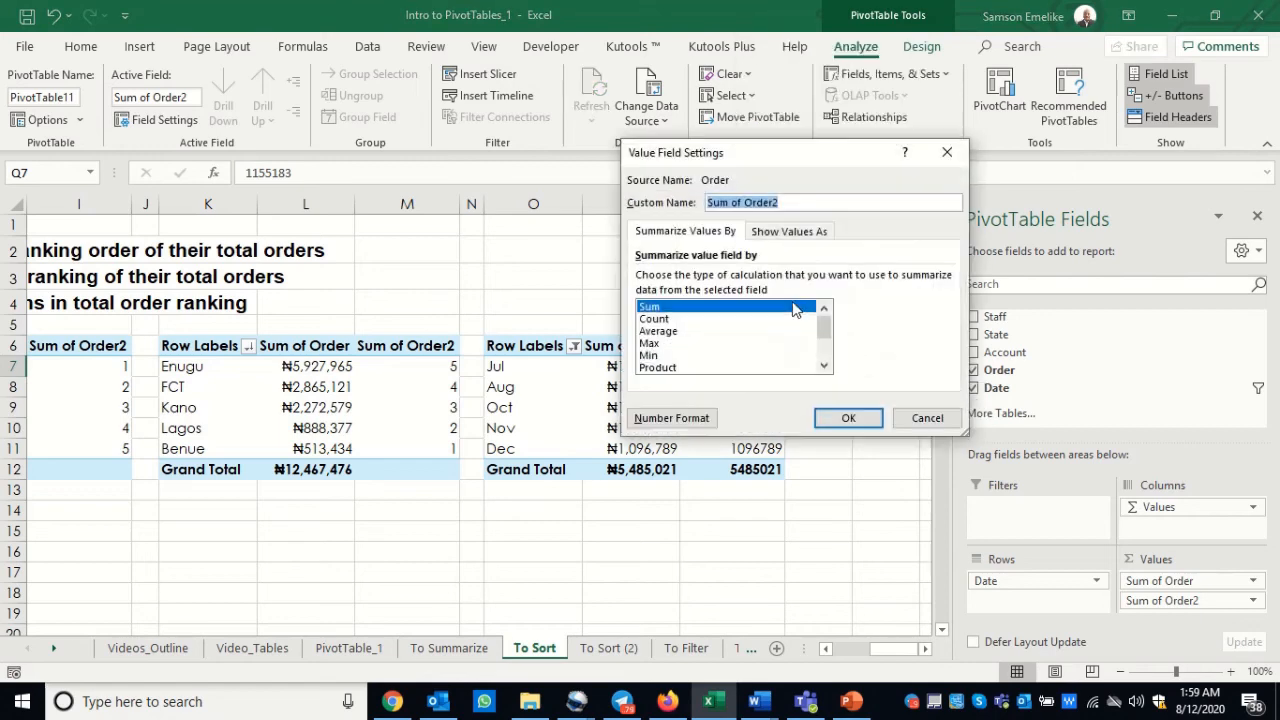
click(784, 233)
click(730, 279)
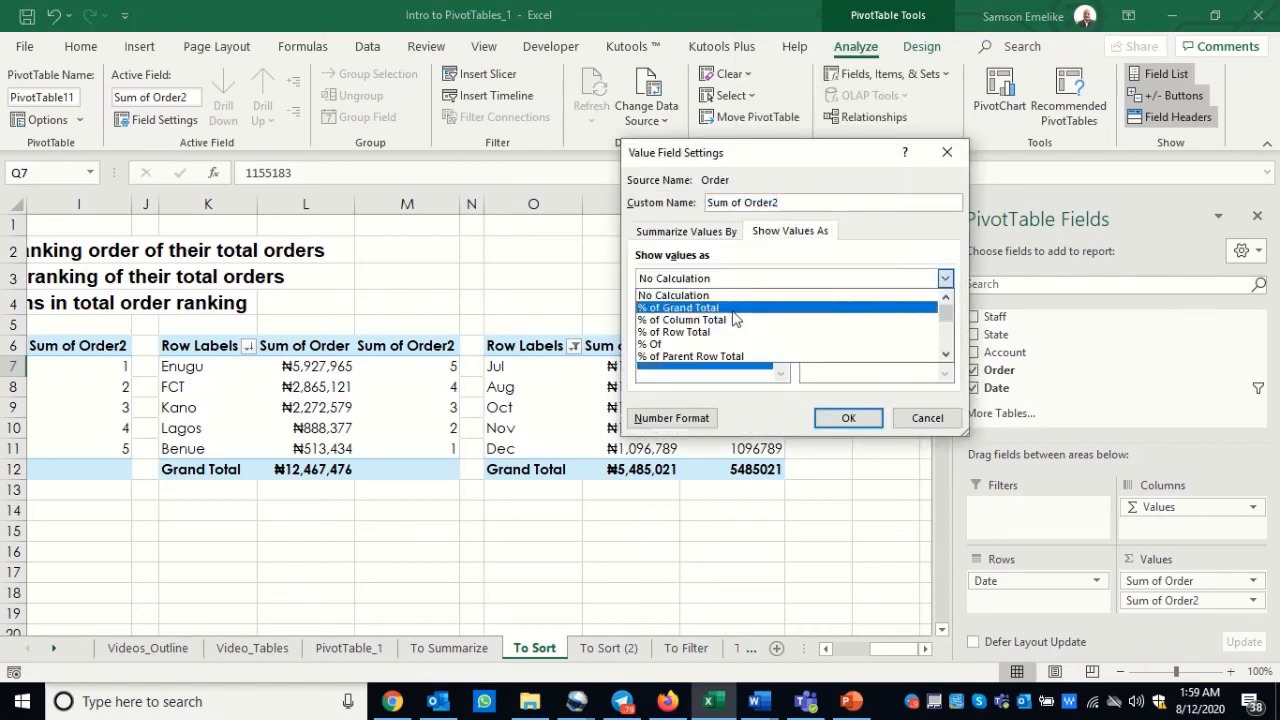
scroll(741, 355, down, 3)
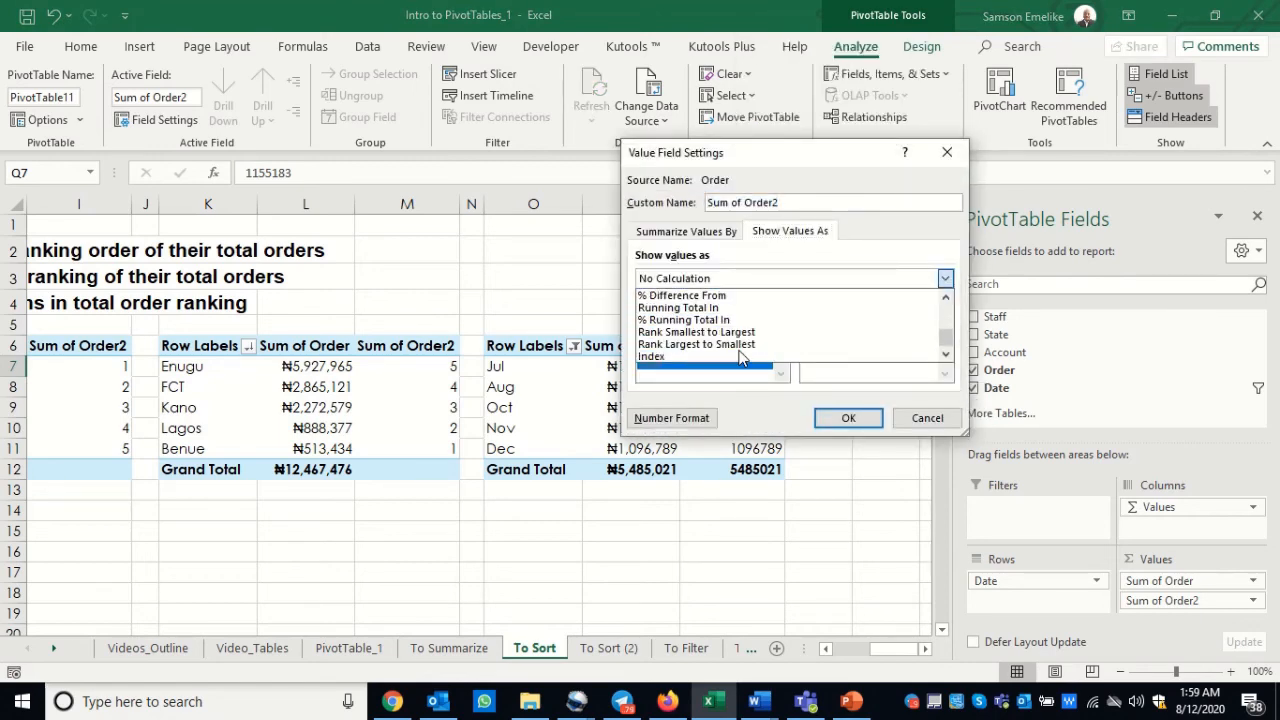
click(741, 345)
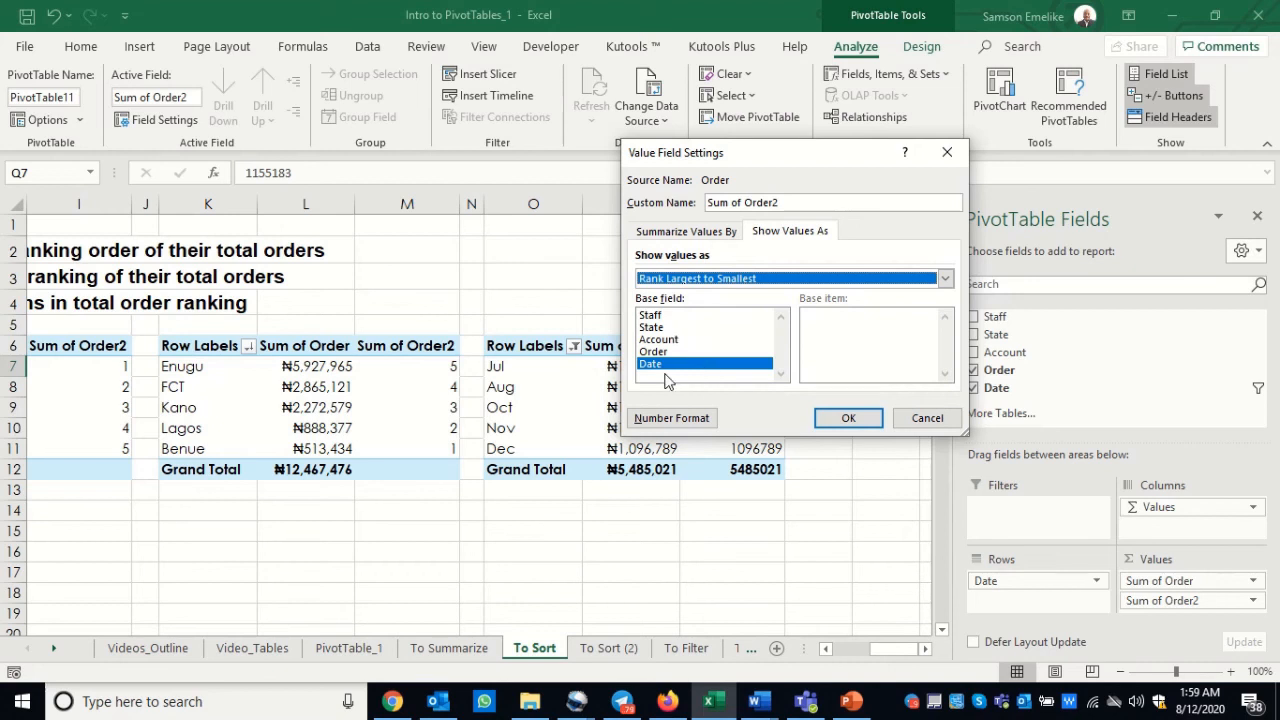
click(848, 418)
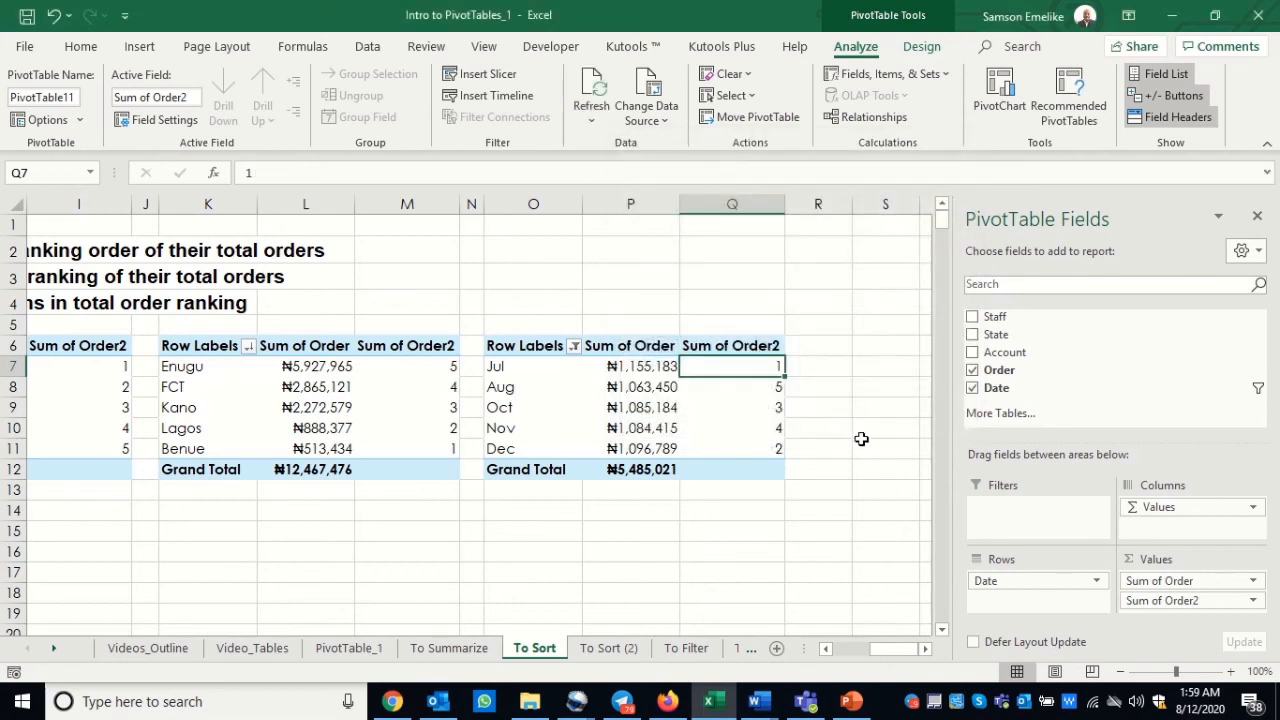
Step: Sort the month PivotTable by its rank column, Sum of Order2, from largest to smallest
right_click(759, 368)
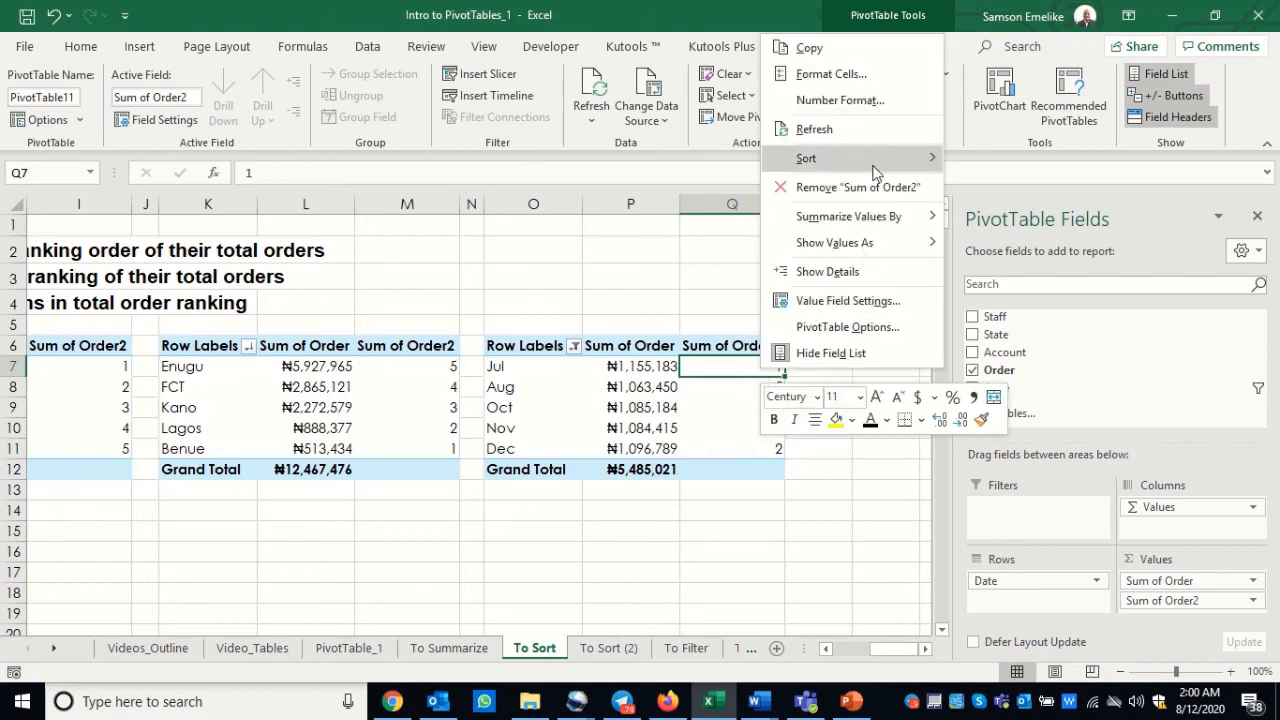
mouse_move(840, 160)
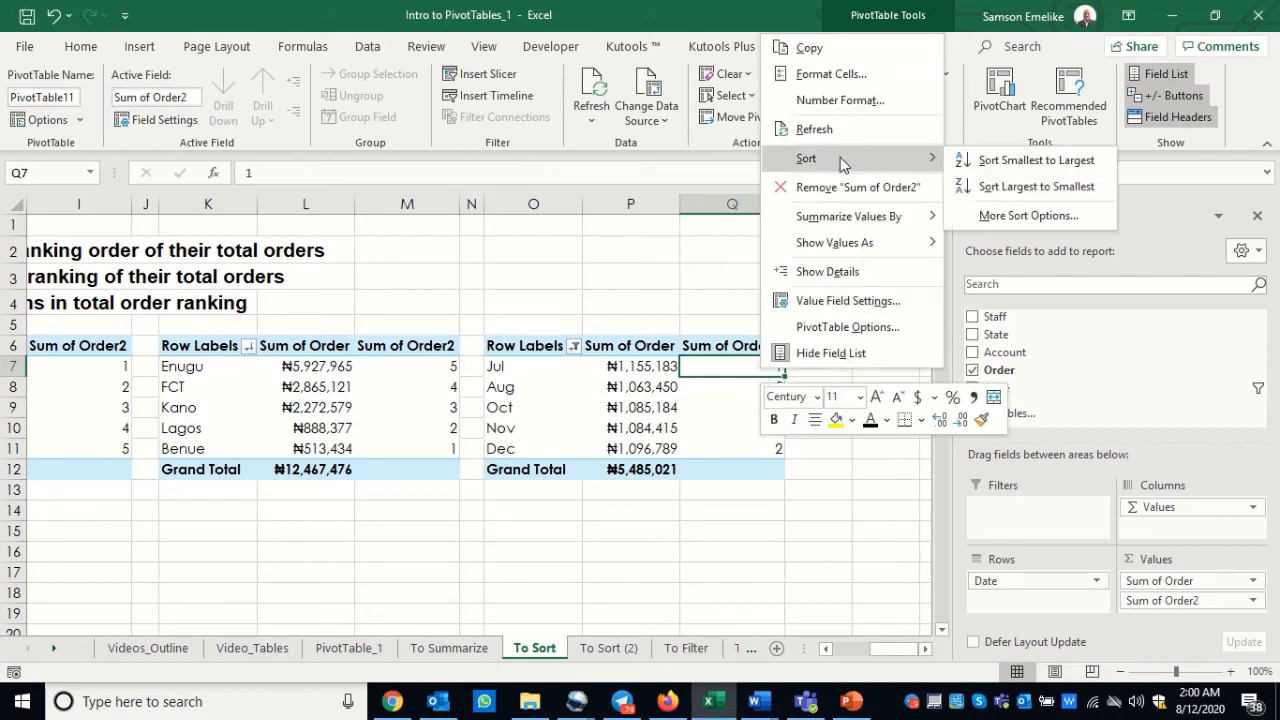
click(1012, 186)
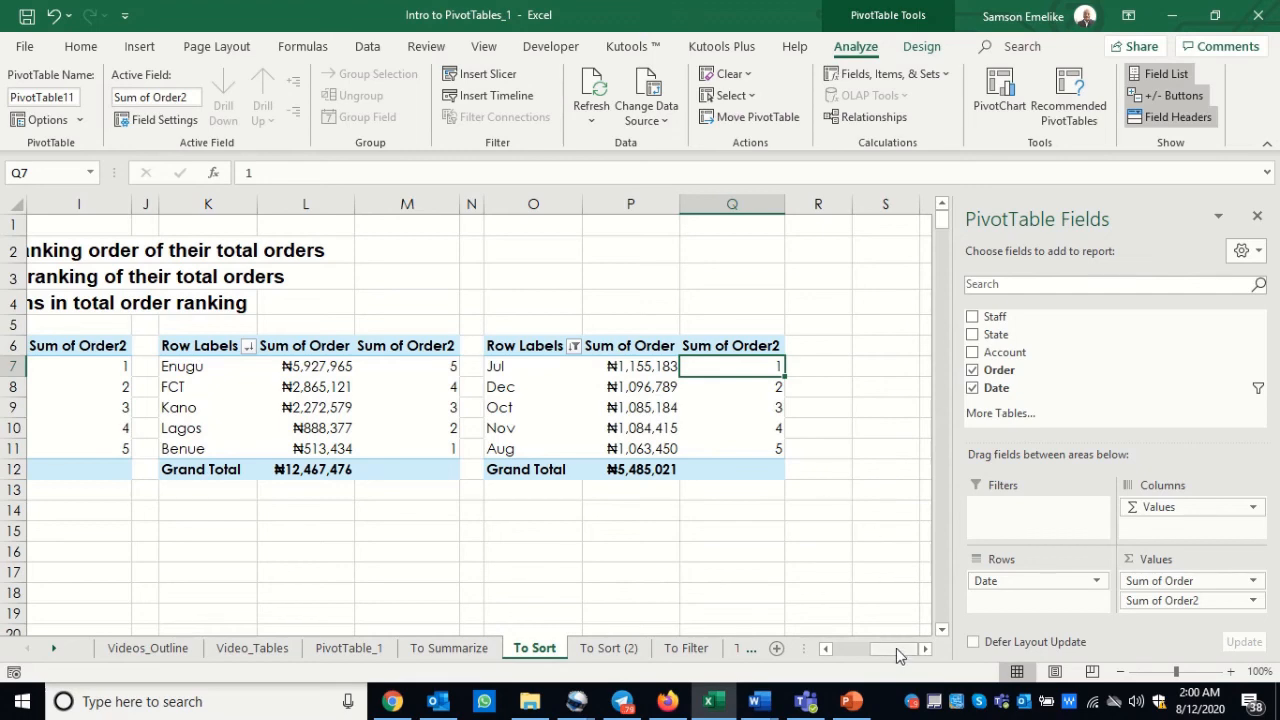
Step: Review the PivotTables beside the task list, check the Videos_Outline sheet and return to the To Sort sheet
drag(896, 648, 868, 650)
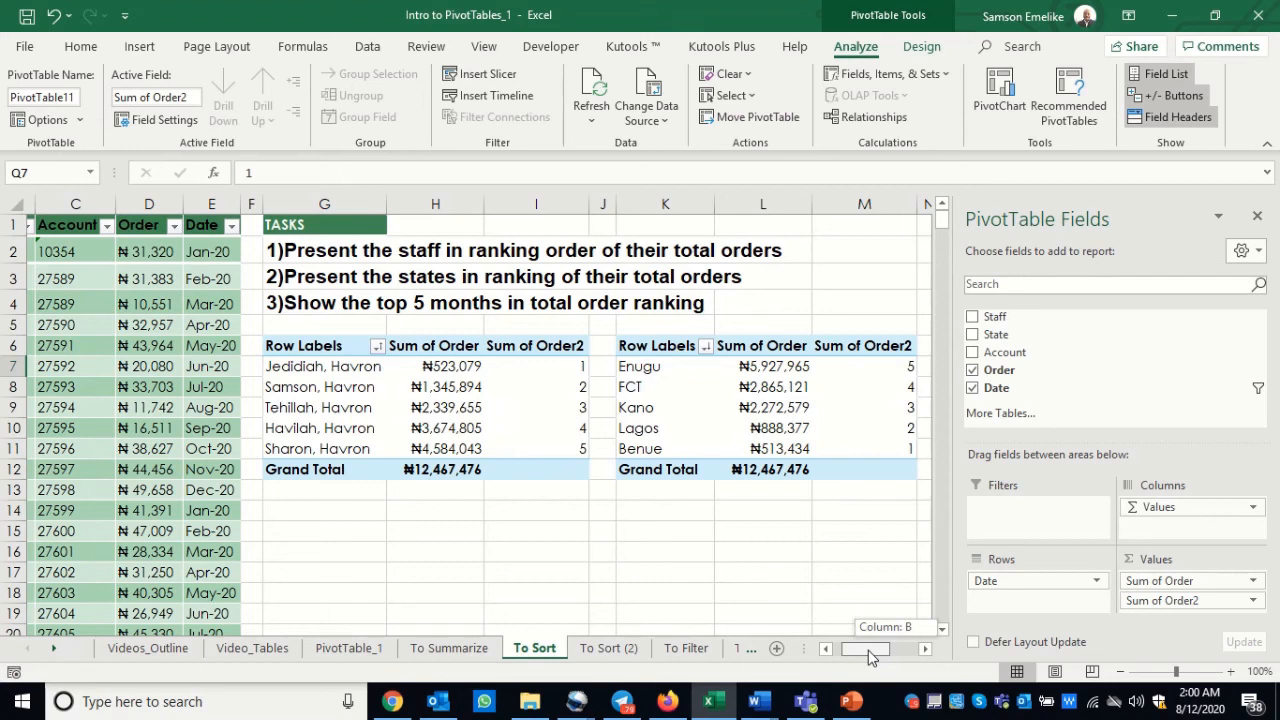
drag(868, 650, 855, 649)
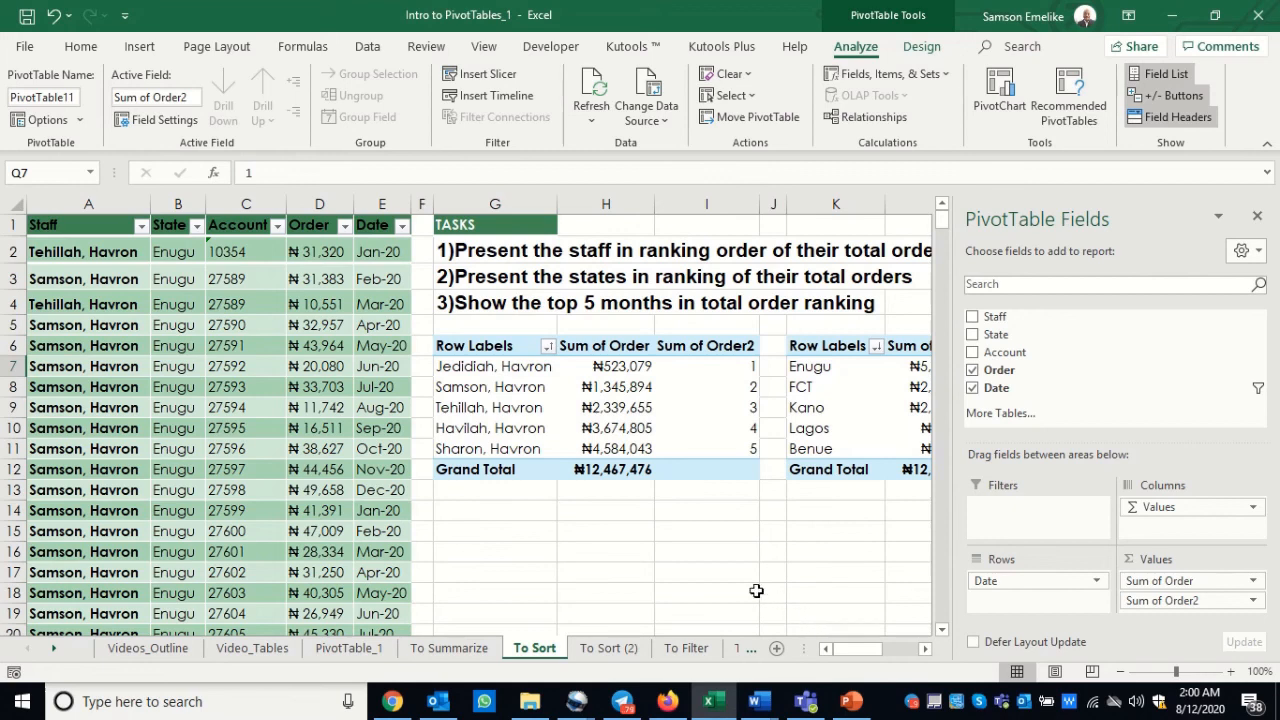
click(127, 648)
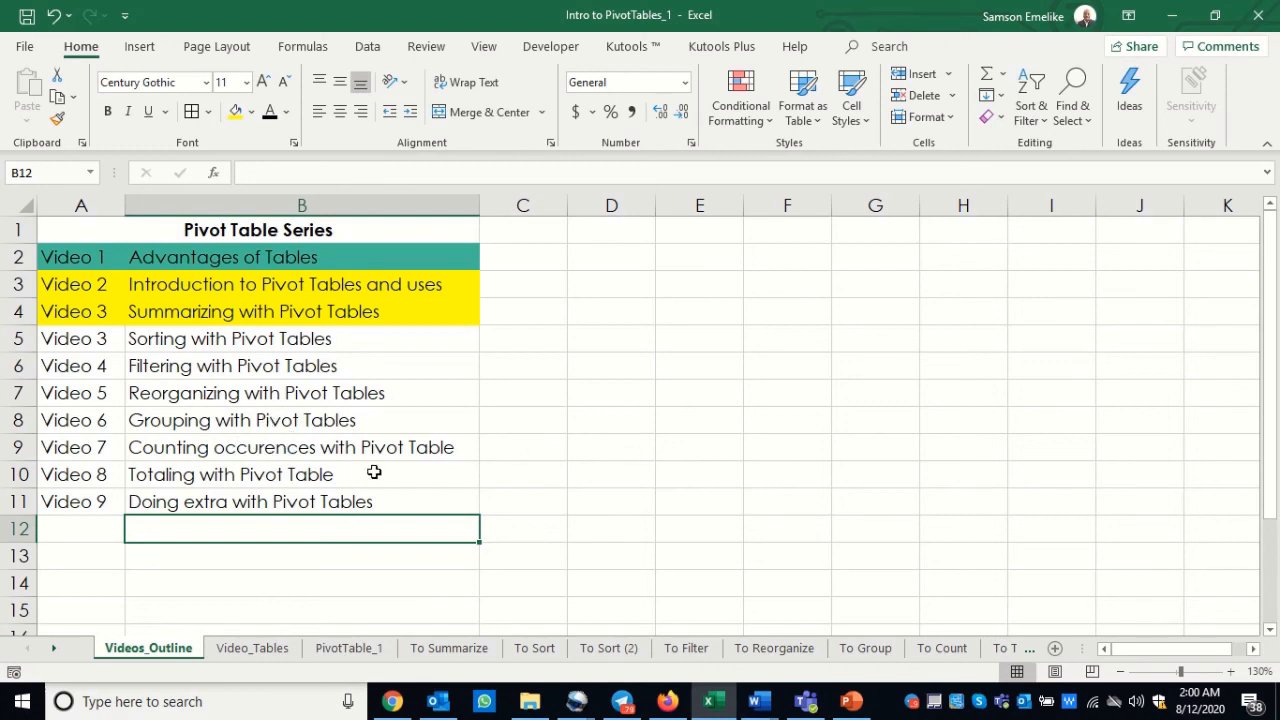
click(532, 658)
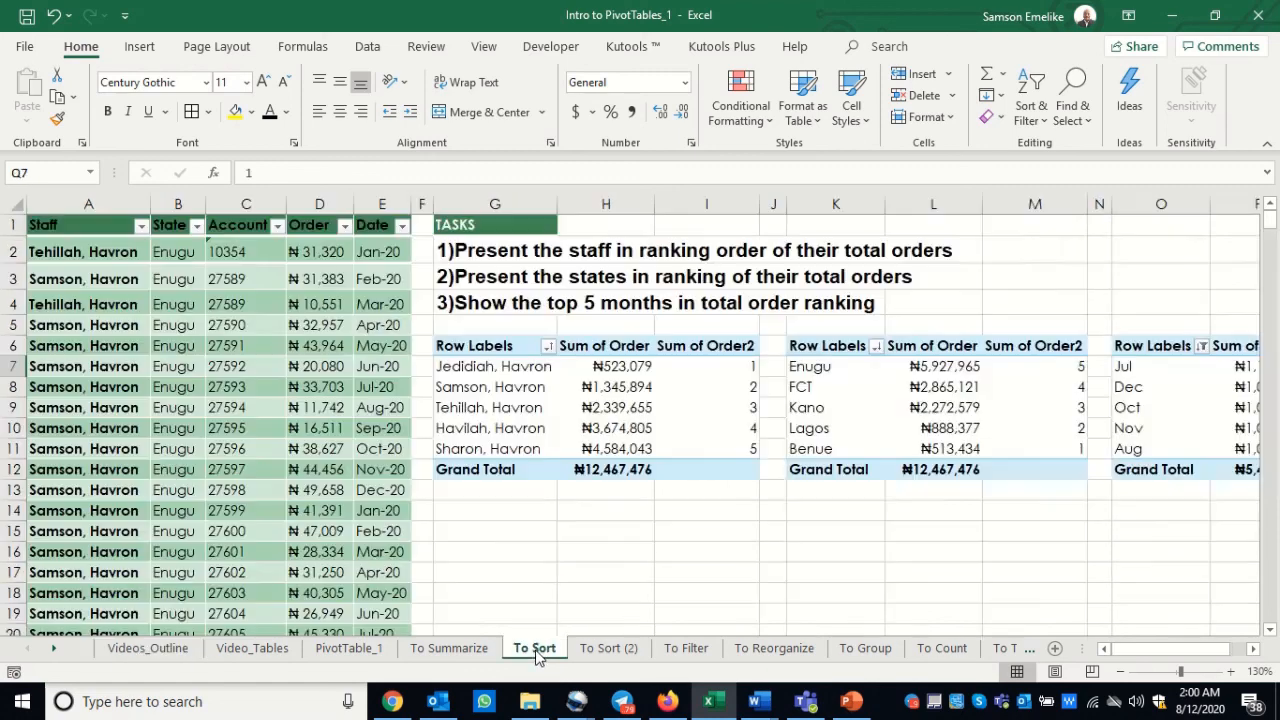